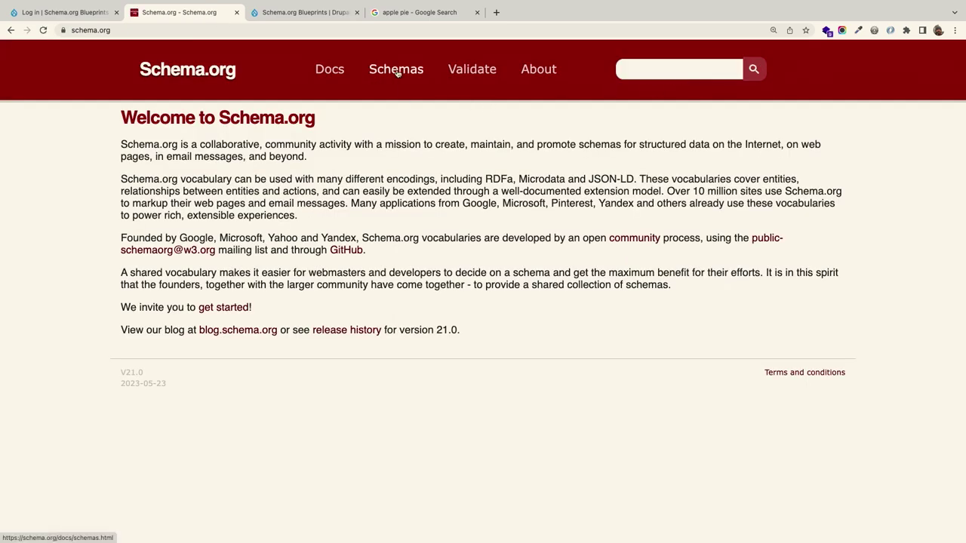
# - Open the Event type from the Schema.org schemas overview and examine its properties, highlighting eventSchedule
pyautogui.click(397, 72)
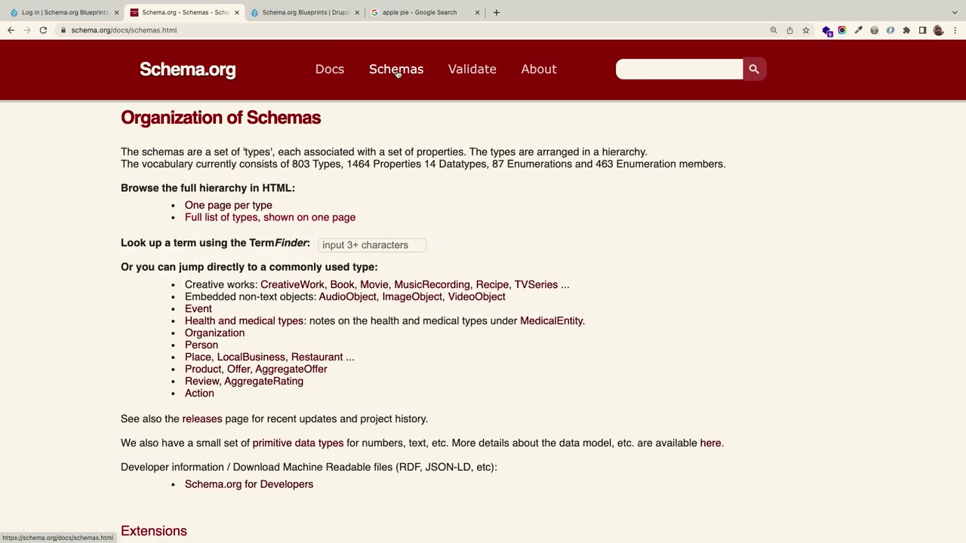
pyautogui.click(205, 309)
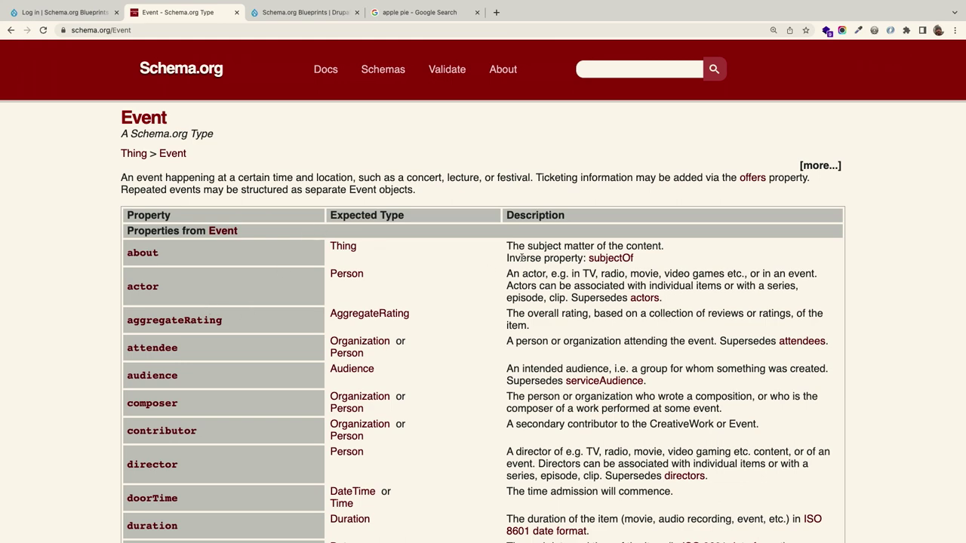
pyautogui.scroll(-8, 522, 257)
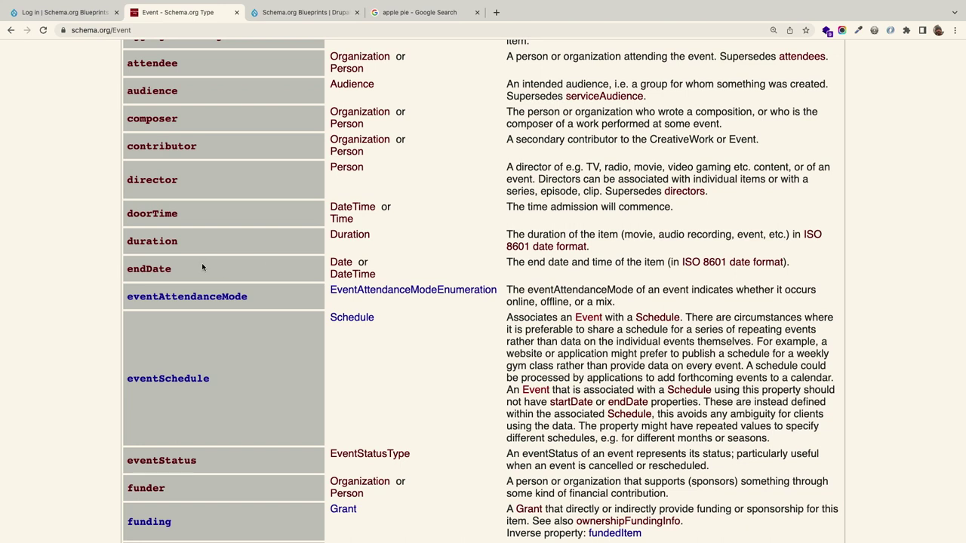
pyautogui.moveTo(226, 379); pyautogui.dragTo(140, 366)
# - Review the Schema.org Blueprints project page on Drupal.org through its releases and open the module's Frequently Asked Questions
pyautogui.moveTo(312, 6)
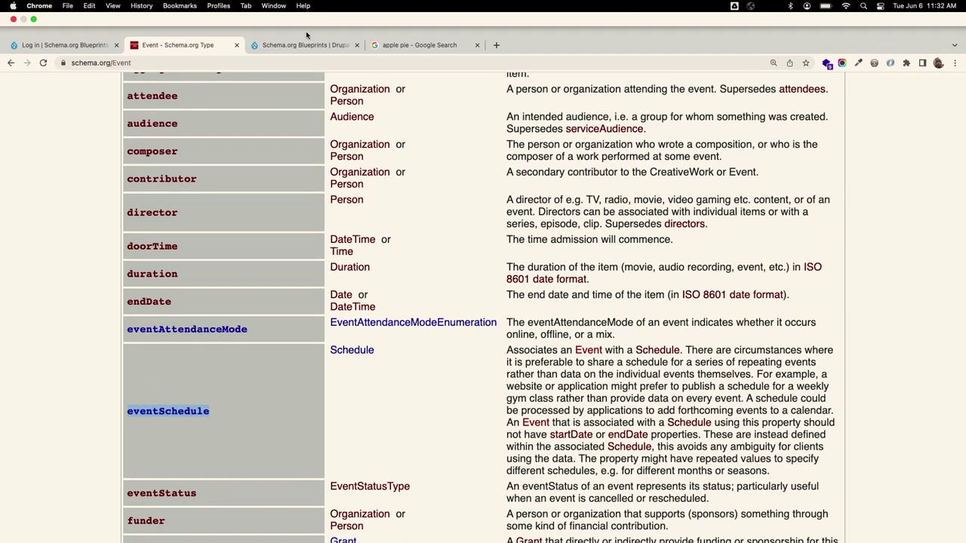
pyautogui.click(305, 46)
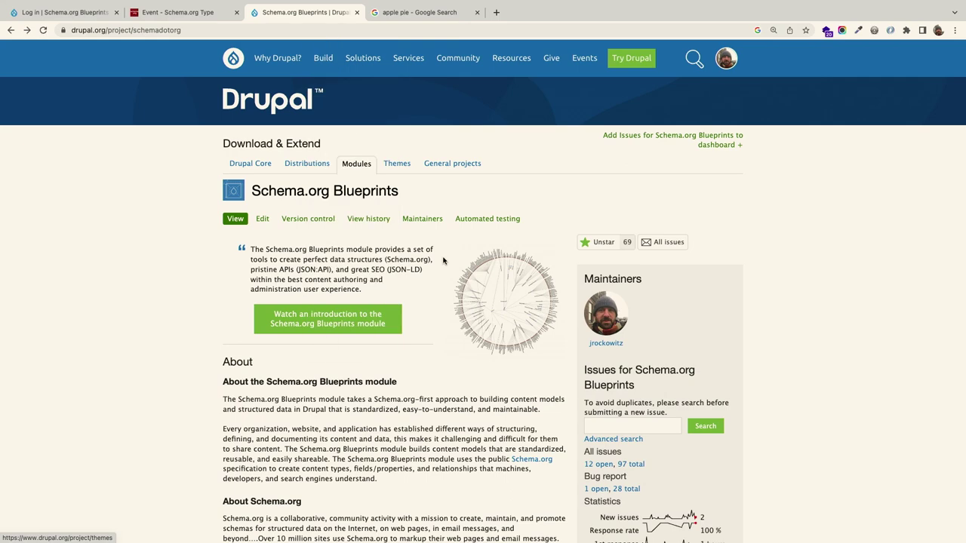
pyautogui.scroll(-10, 443, 260)
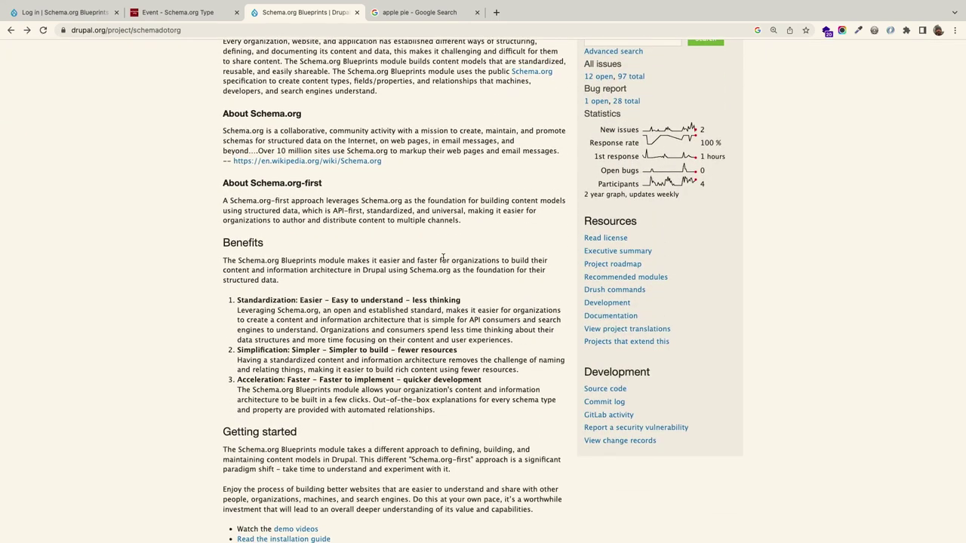
pyautogui.scroll(-9, 443, 261)
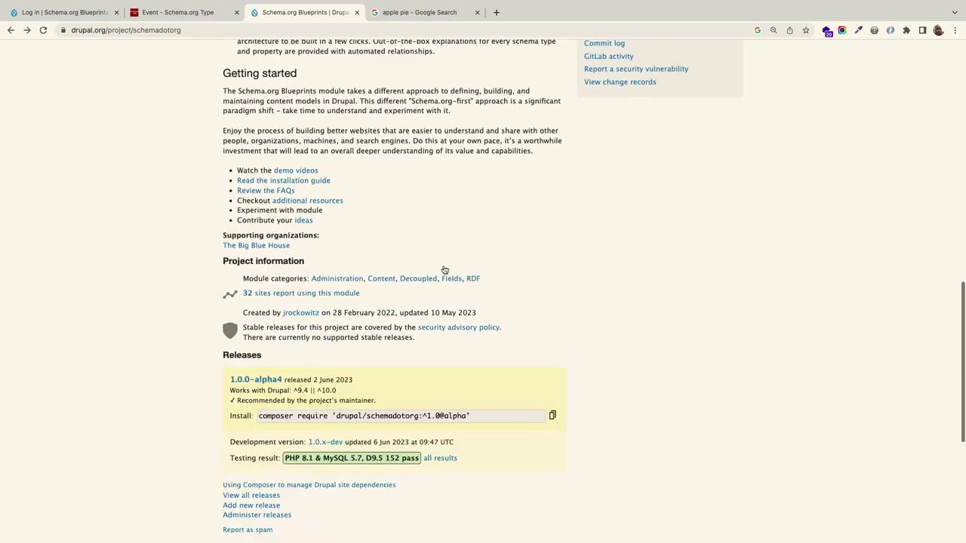
pyautogui.click(283, 181)
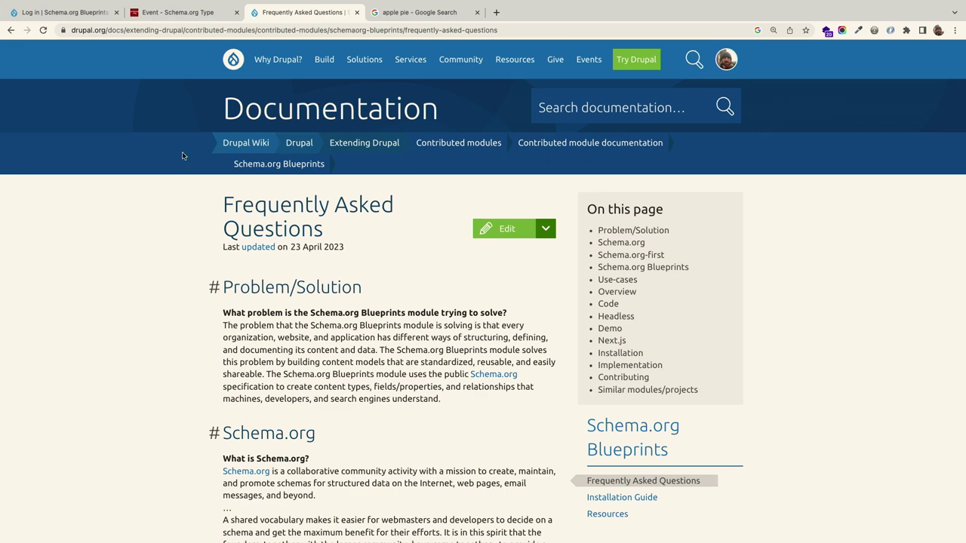
# - Switch to the Schema.org Blueprints Demo website and log in with the prefilled account credentials
pyautogui.click(86, 17)
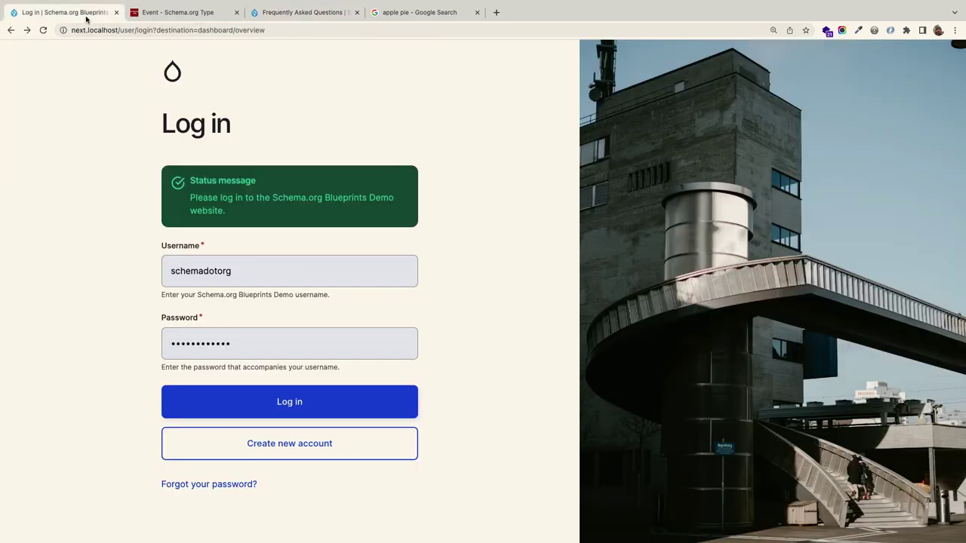
pyautogui.click(294, 400)
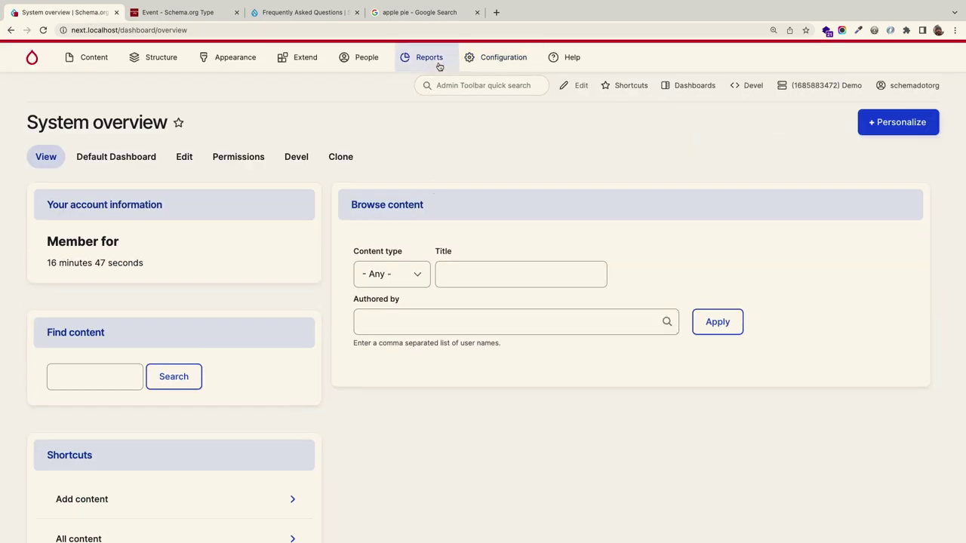
# - Open the site's help, find the Schema.org Blueprints section and read the help for Schema.org Blueprints Address
pyautogui.click(566, 53)
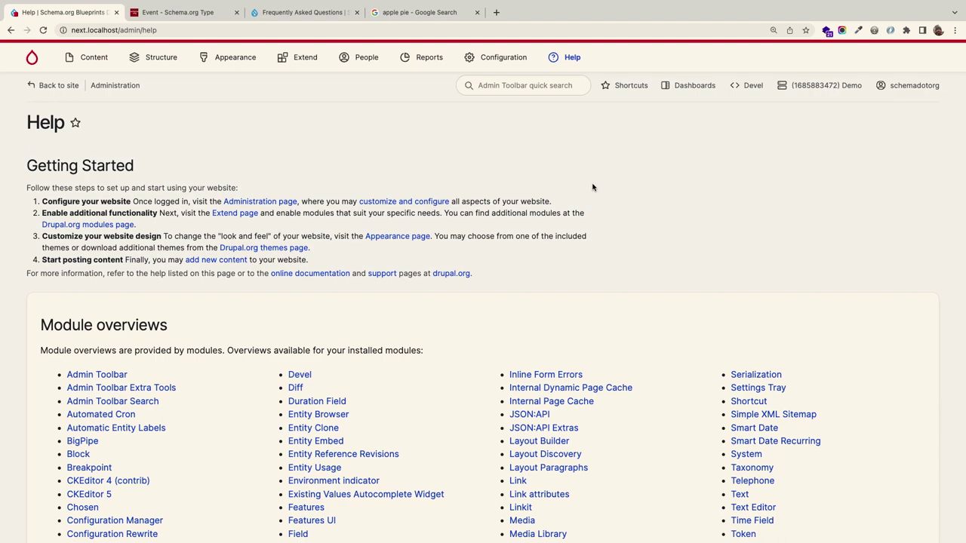
pyautogui.scroll(-10, 592, 187)
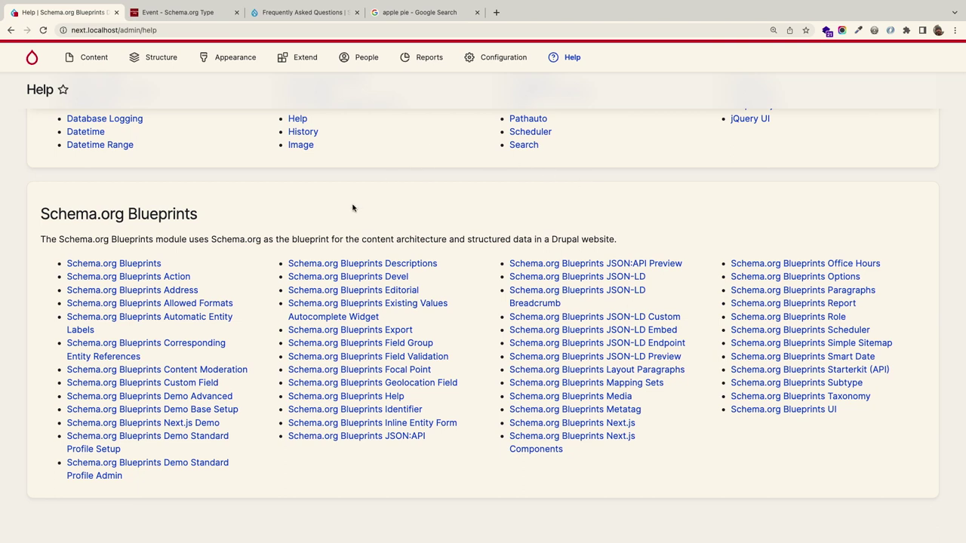
pyautogui.click(188, 295)
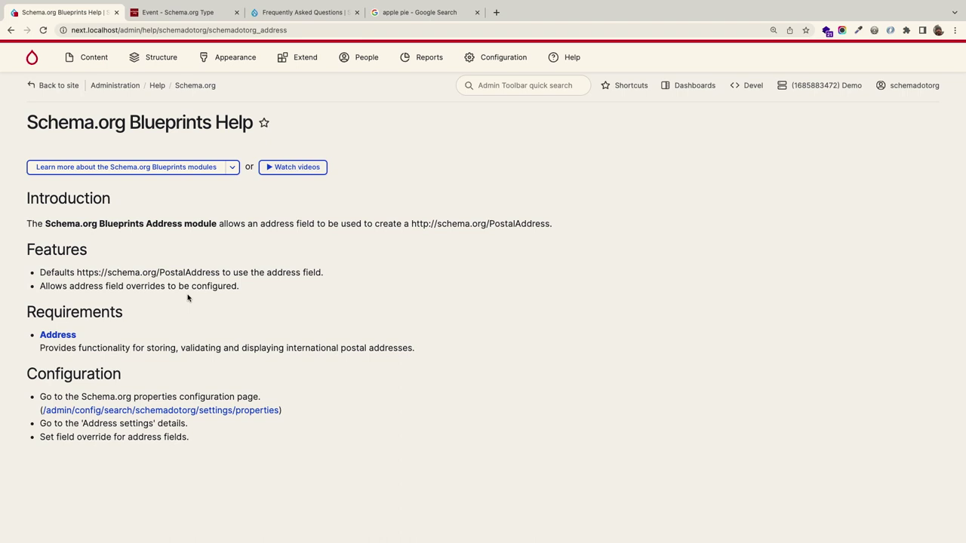
# - Look through the list of videos about the Schema.org Blueprints module and close it
pyautogui.click(282, 170)
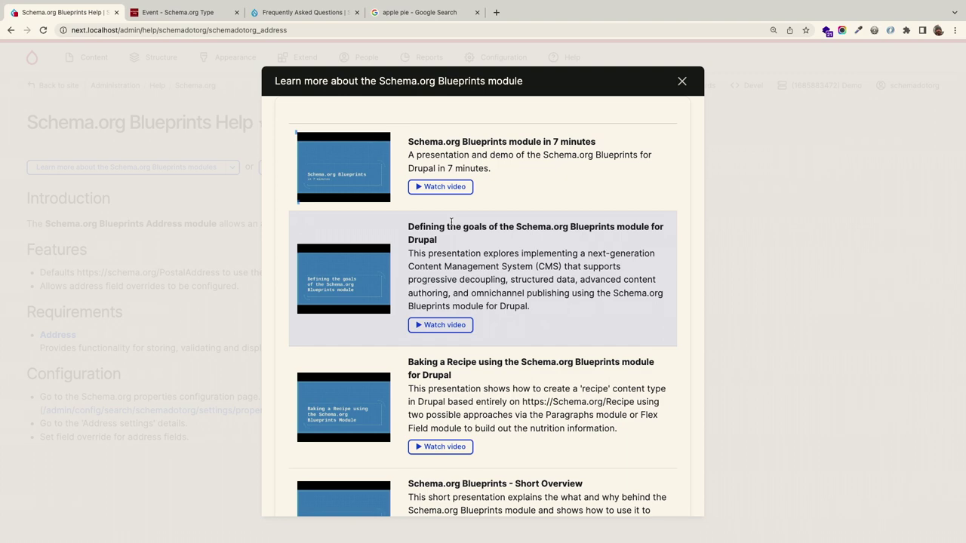
pyautogui.scroll(-10, 451, 221)
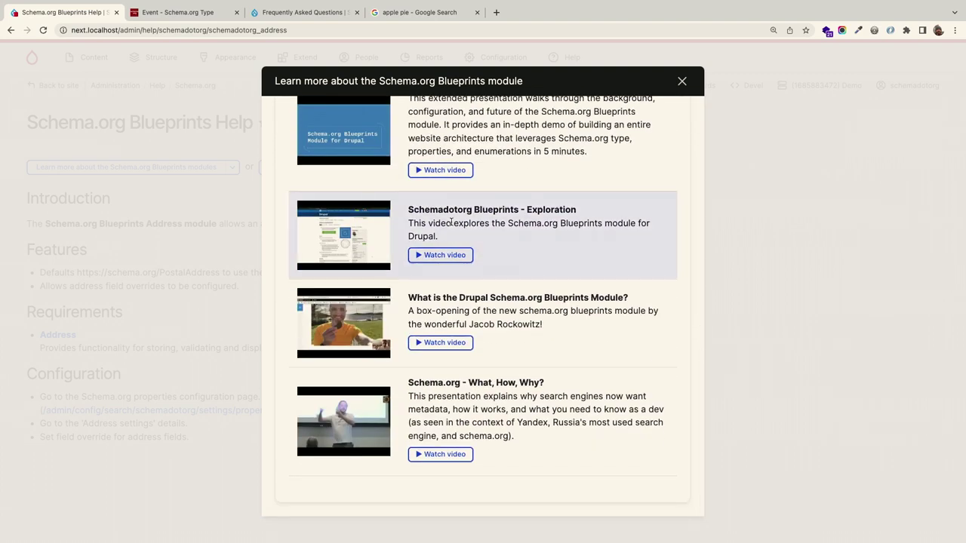
pyautogui.click(681, 81)
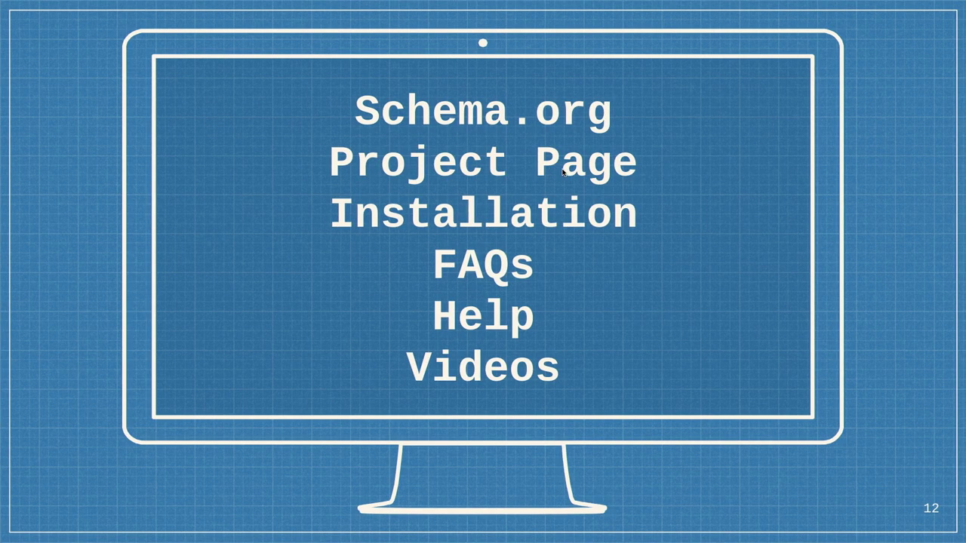
pyautogui.press('Right')
pyautogui.press('Right')
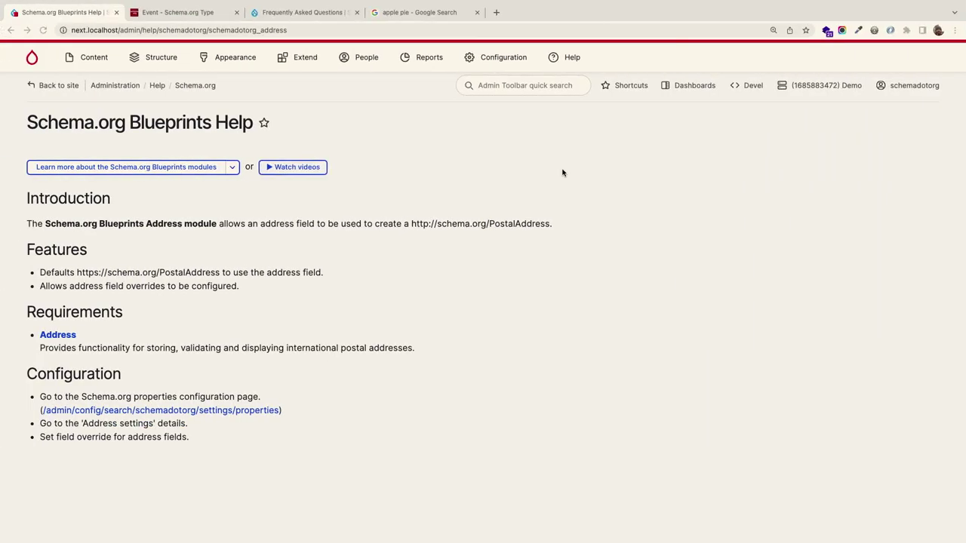
# - Start adding a Schema.org content type from the site's content types, using the Recipe type from the Quick Start group
pyautogui.moveTo(170, 67)
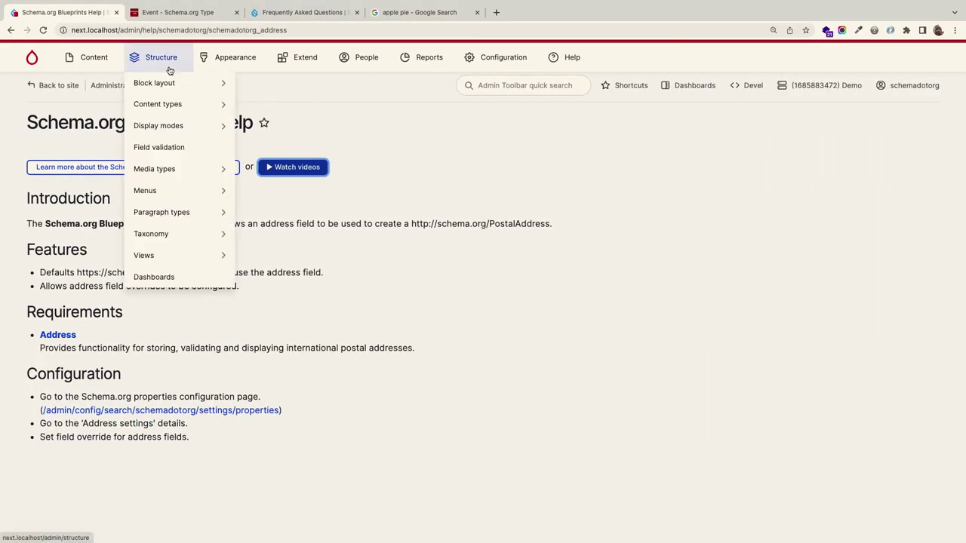
pyautogui.click(165, 115)
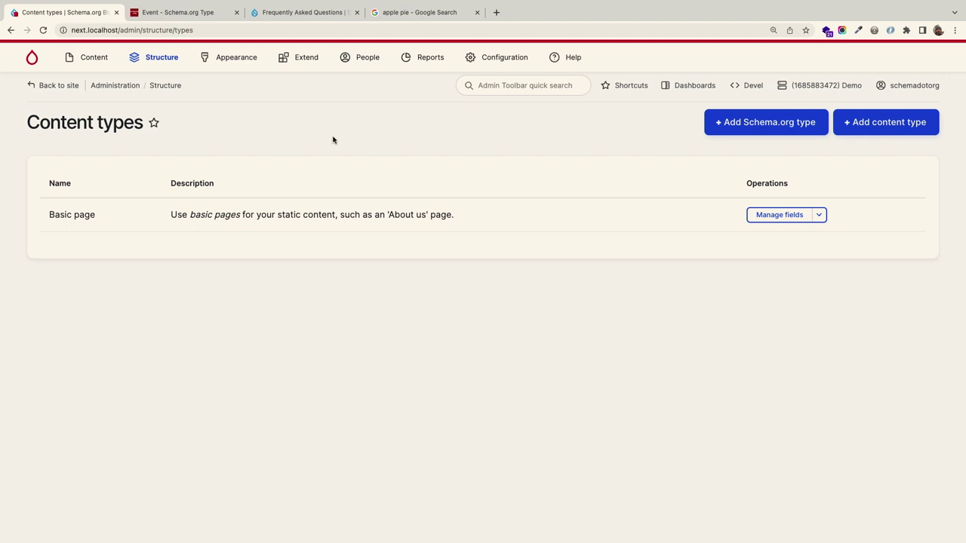
pyautogui.click(756, 129)
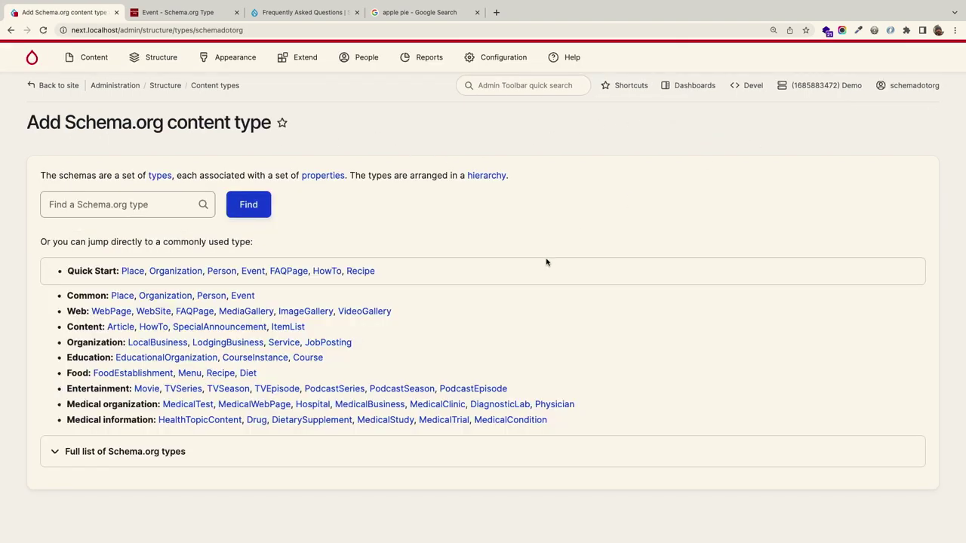
pyautogui.click(360, 271)
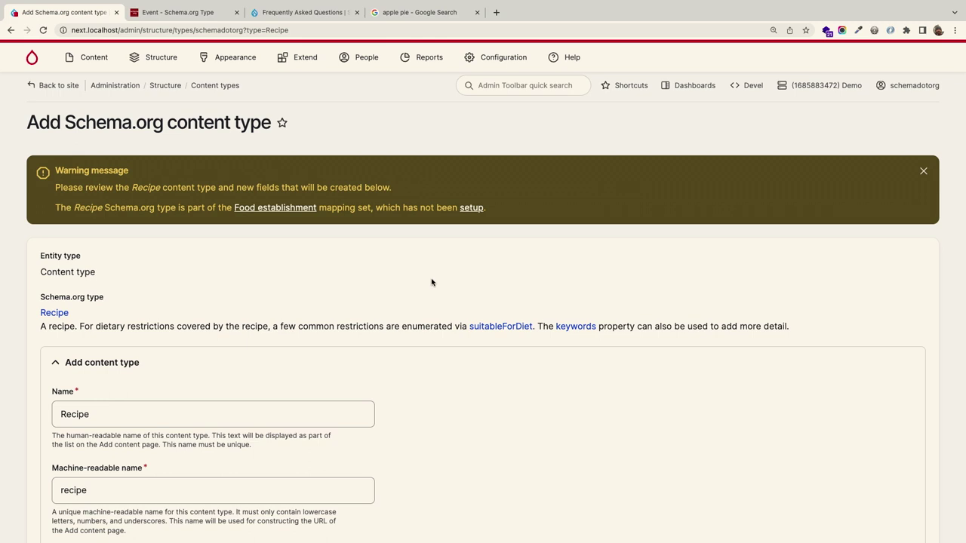
# - View the Schema.org details of the Recipe type from the content type form and close them
pyautogui.scroll(-1, 432, 283)
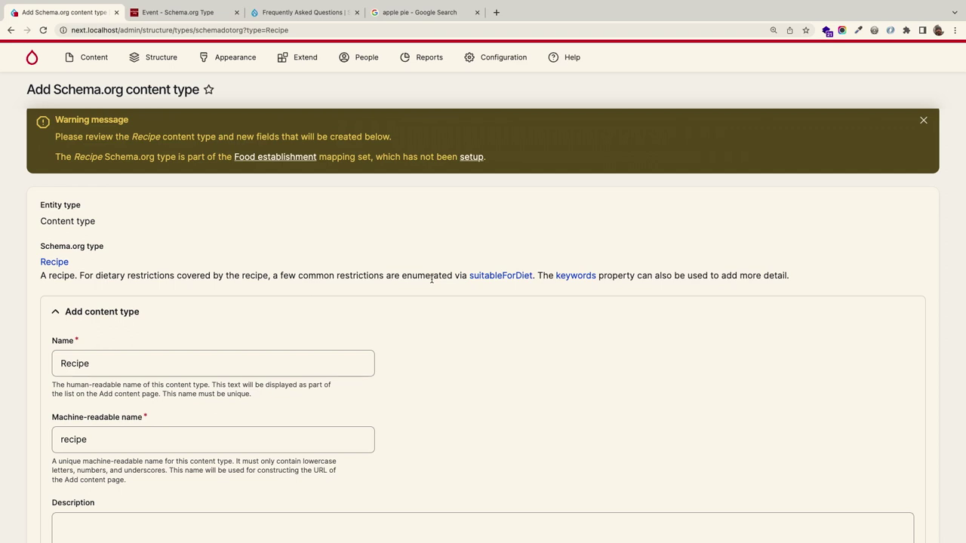
pyautogui.scroll(-1, 432, 279)
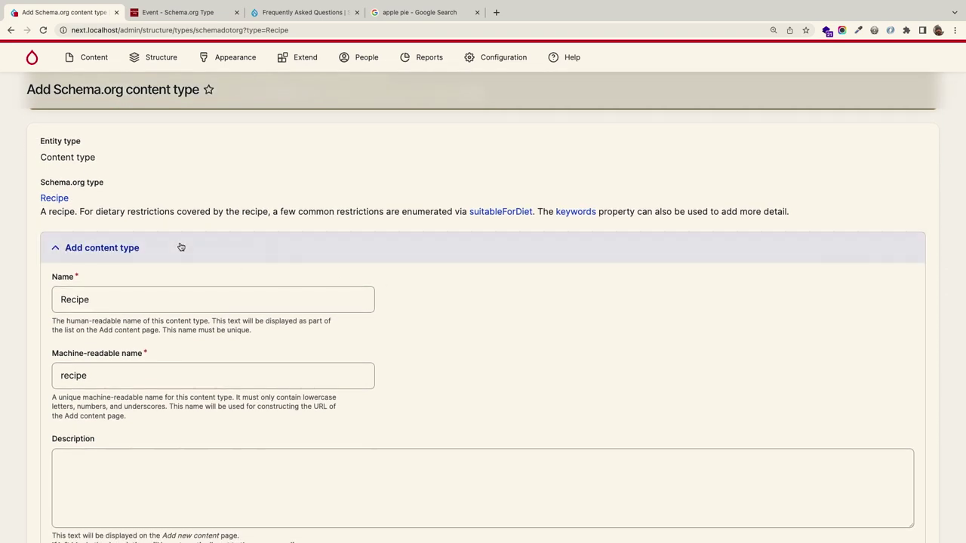
pyautogui.click(55, 201)
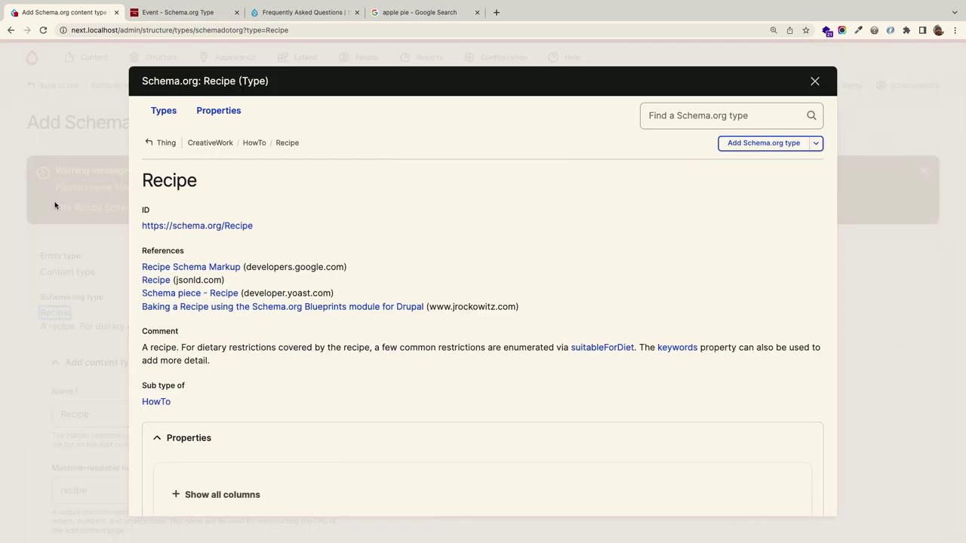
pyautogui.click(807, 85)
# - Examine the Recipe form's name, machine-readable name and description, and the fields proposed for properties from about to keywords
pyautogui.scroll(-4, 414, 261)
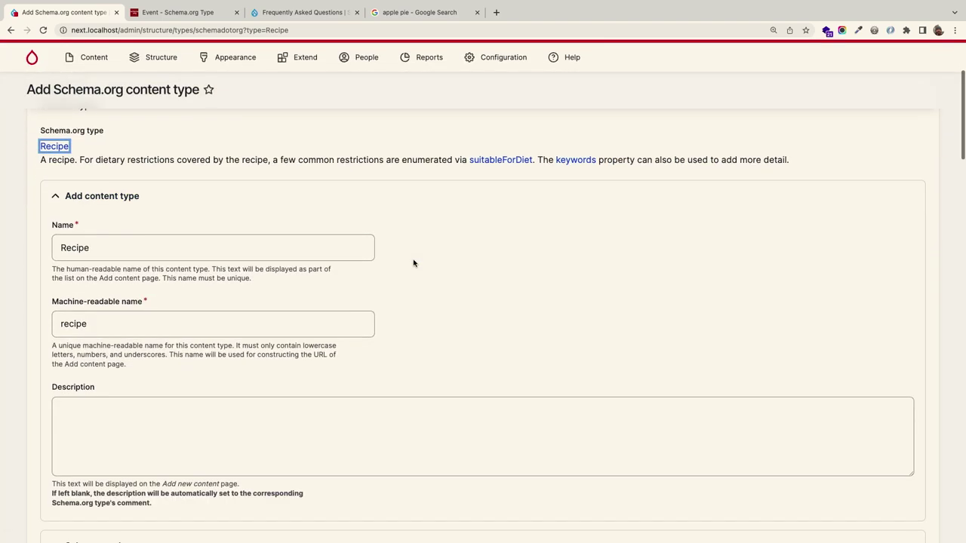
pyautogui.scroll(-2, 406, 273)
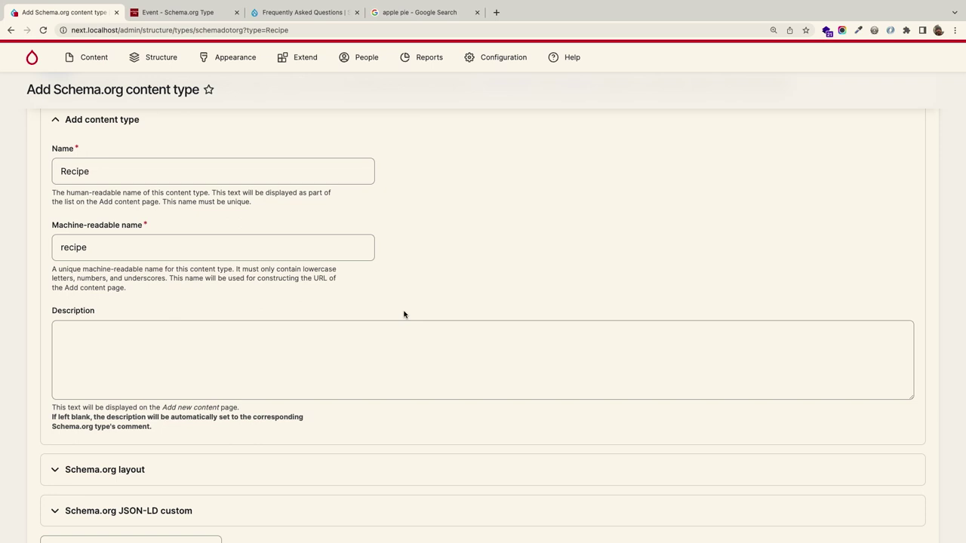
pyautogui.scroll(-3, 402, 314)
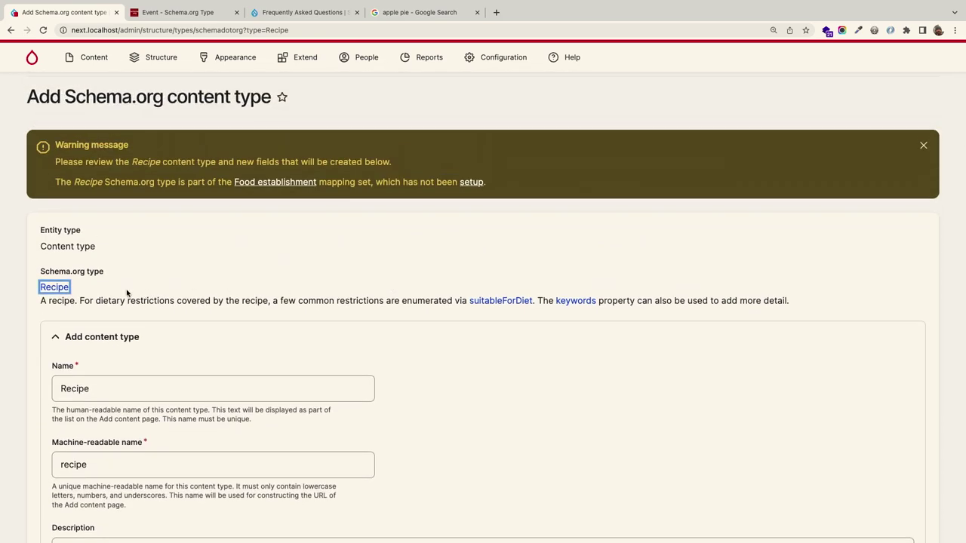
pyautogui.click(74, 309)
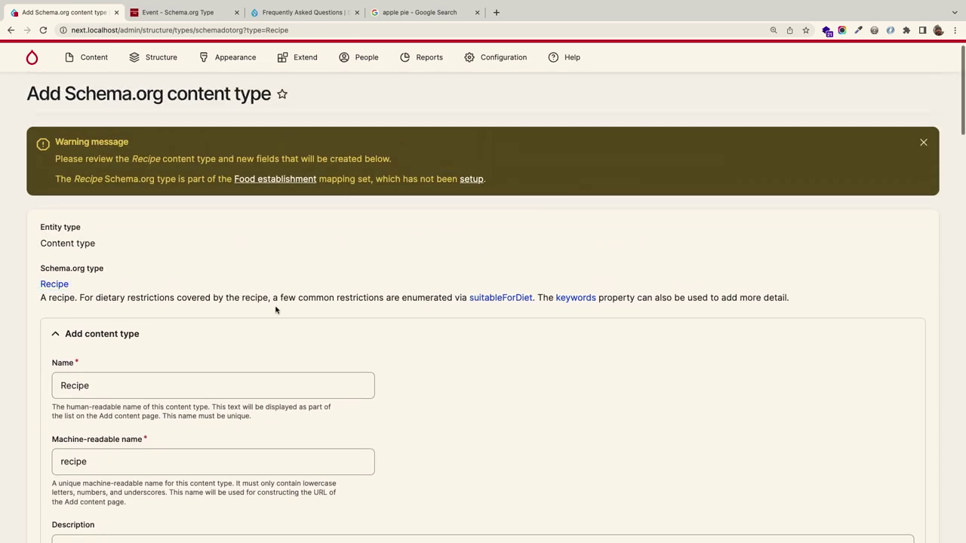
pyautogui.scroll(-5, 276, 308)
pyautogui.scroll(-3, 276, 309)
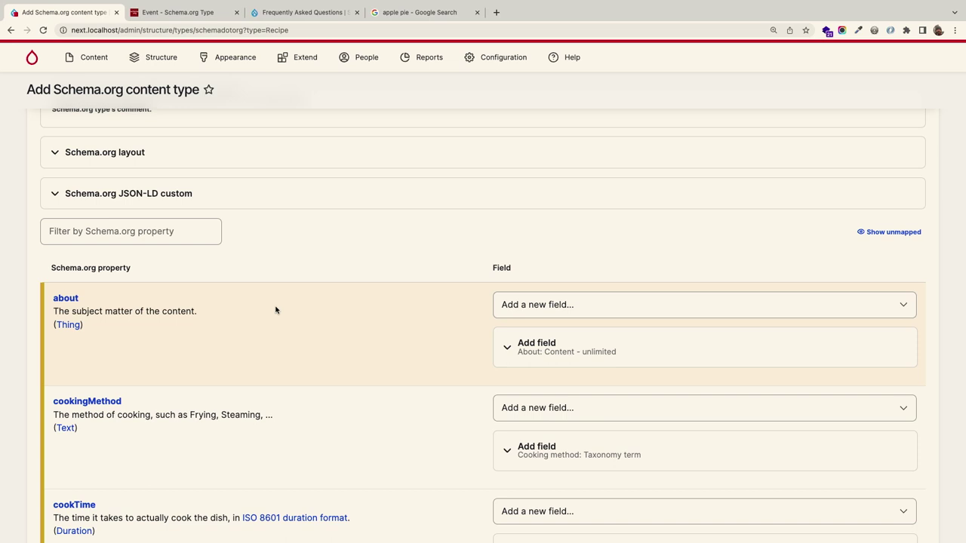
pyautogui.scroll(-1, 275, 310)
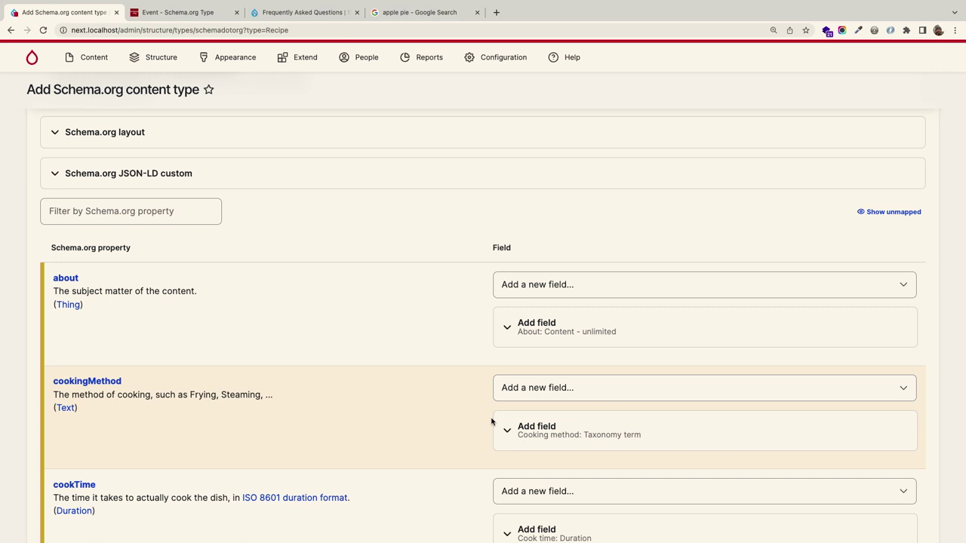
pyautogui.scroll(-3, 491, 421)
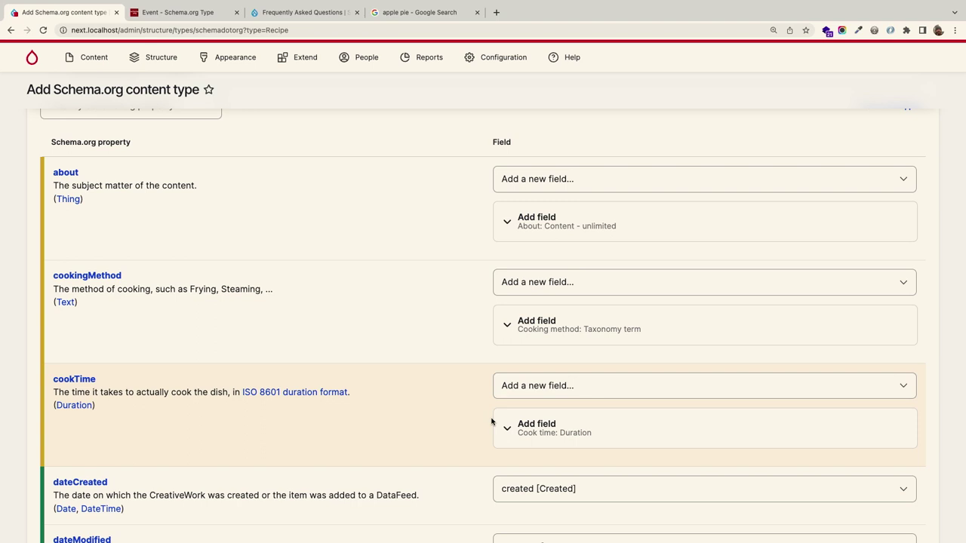
pyautogui.scroll(-9, 491, 422)
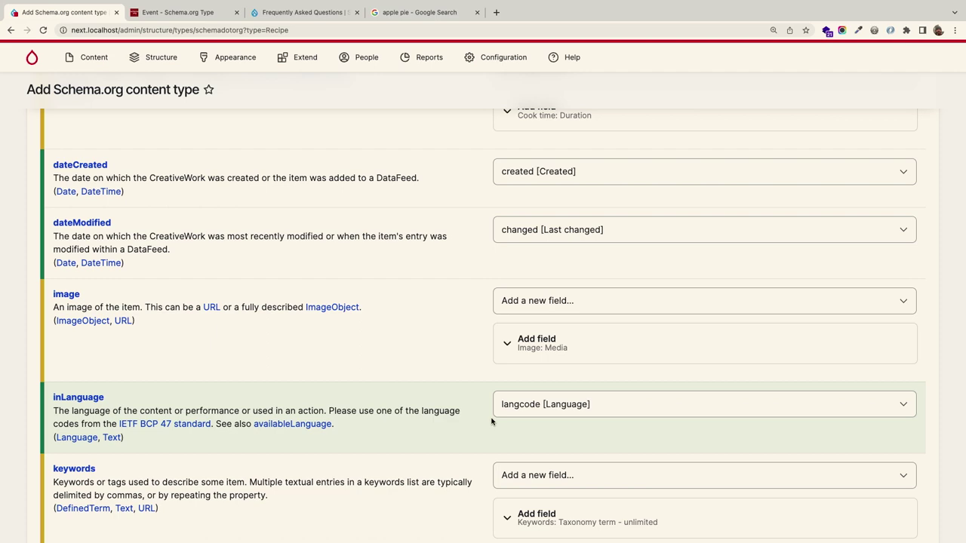
# - Show the unmapped Schema.org properties in the Recipe form's property list and look through them
pyautogui.scroll(10, 492, 421)
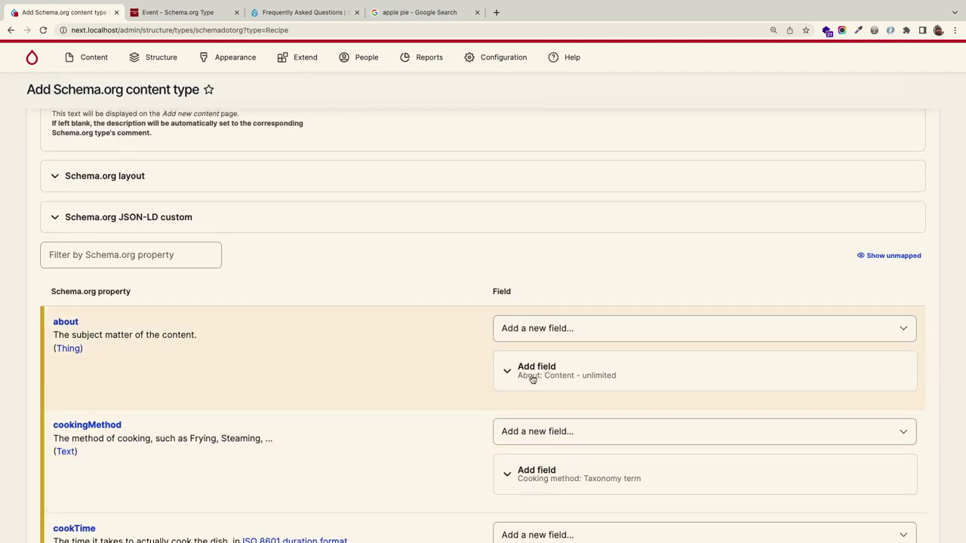
pyautogui.click(875, 256)
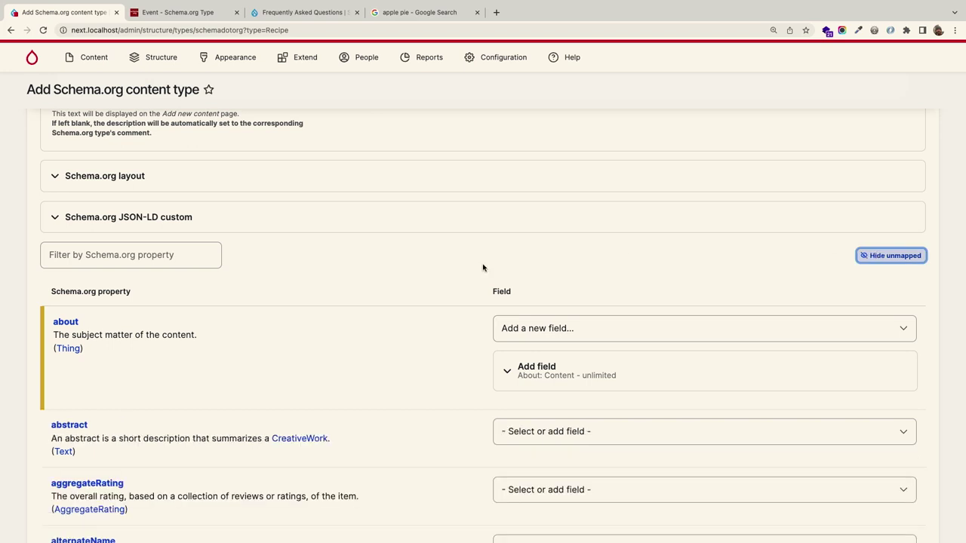
pyautogui.scroll(-5, 405, 272)
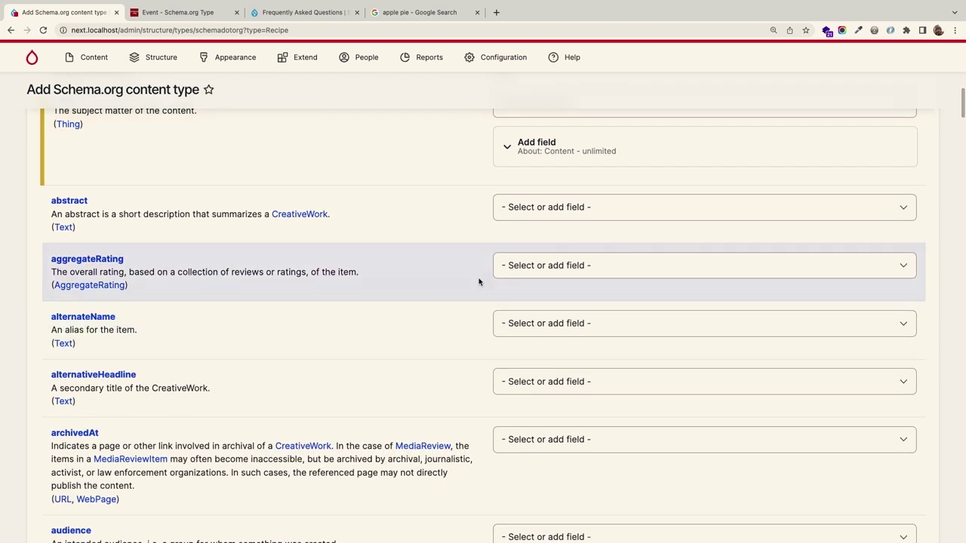
# - Add a new field for the Recipe type's alternateName property and review its plain-text, unlimited-value field settings
pyautogui.click(566, 316)
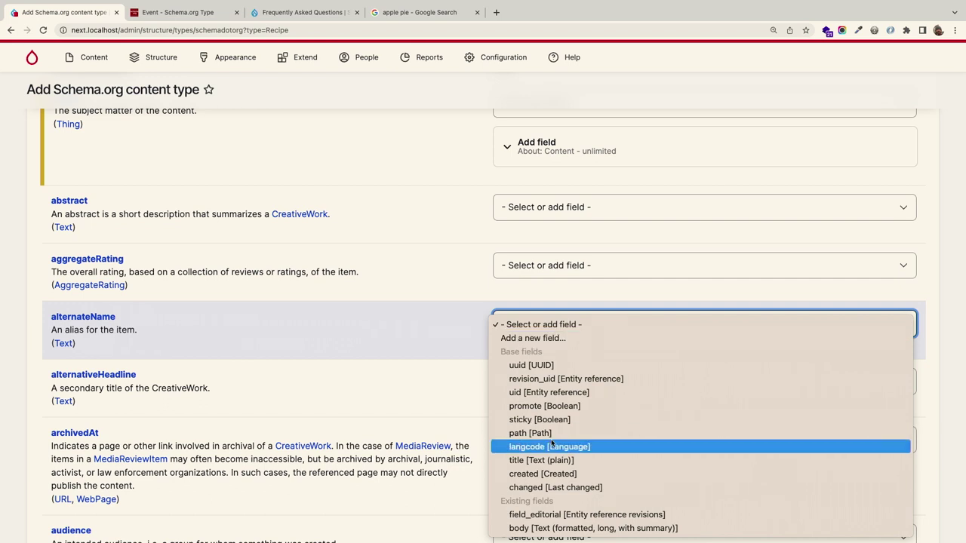
pyautogui.click(551, 338)
pyautogui.click(552, 352)
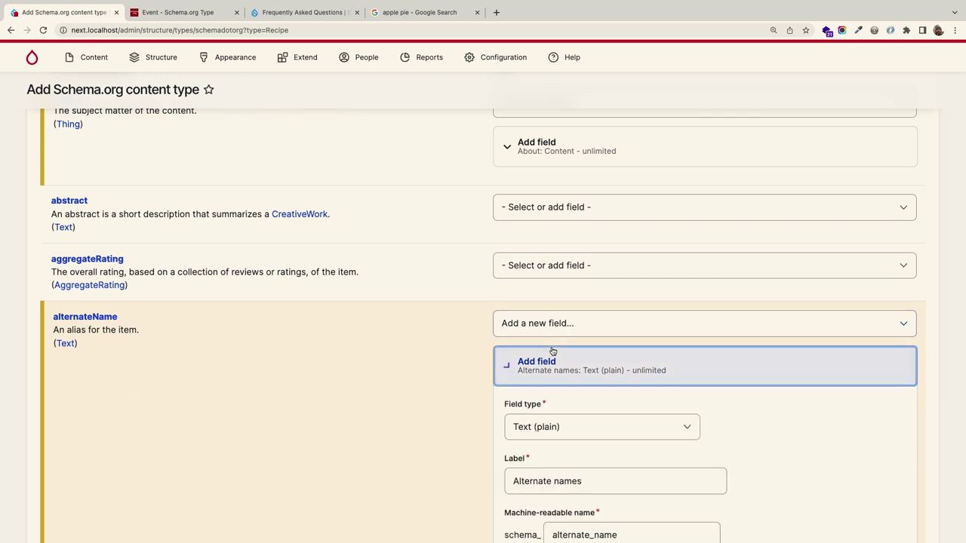
pyautogui.scroll(-2, 552, 361)
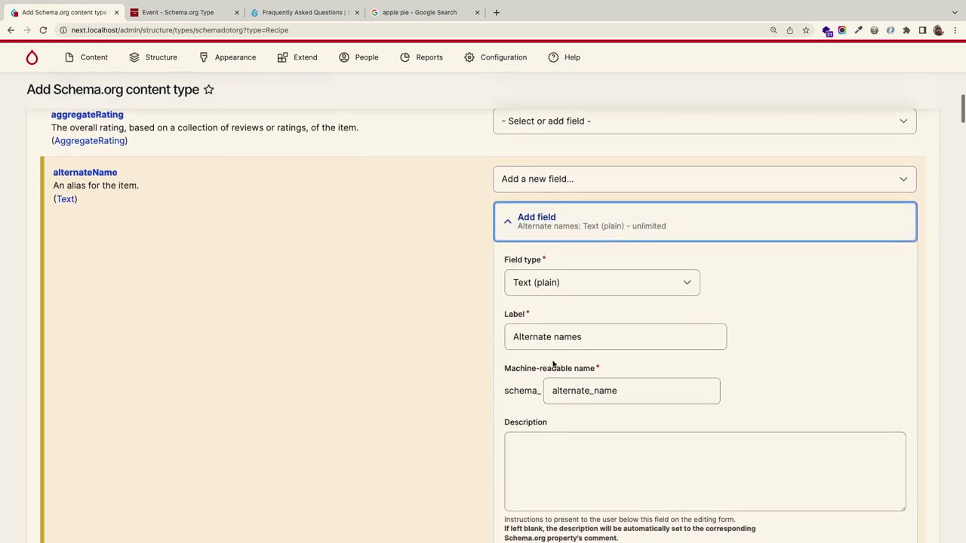
pyautogui.moveTo(588, 337); pyautogui.dragTo(488, 346)
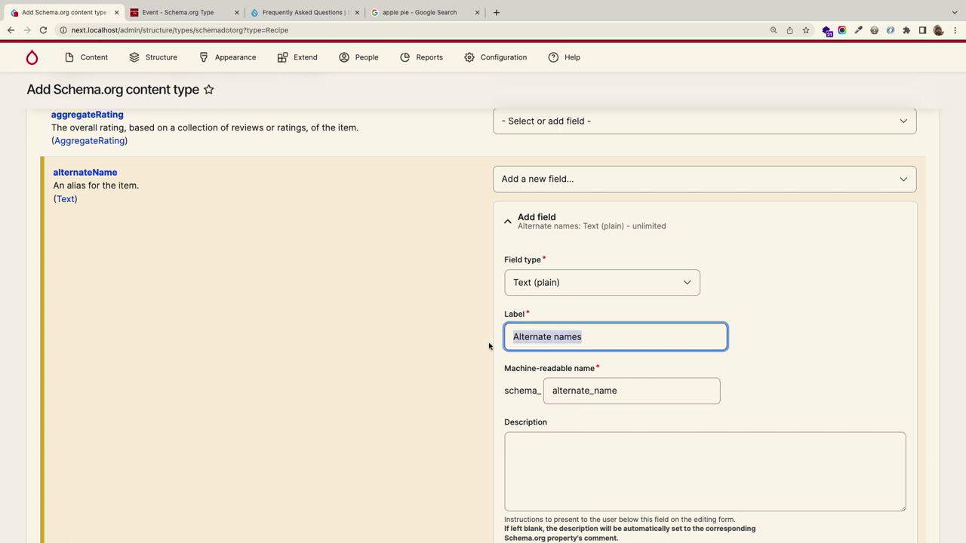
pyautogui.scroll(-1, 488, 346)
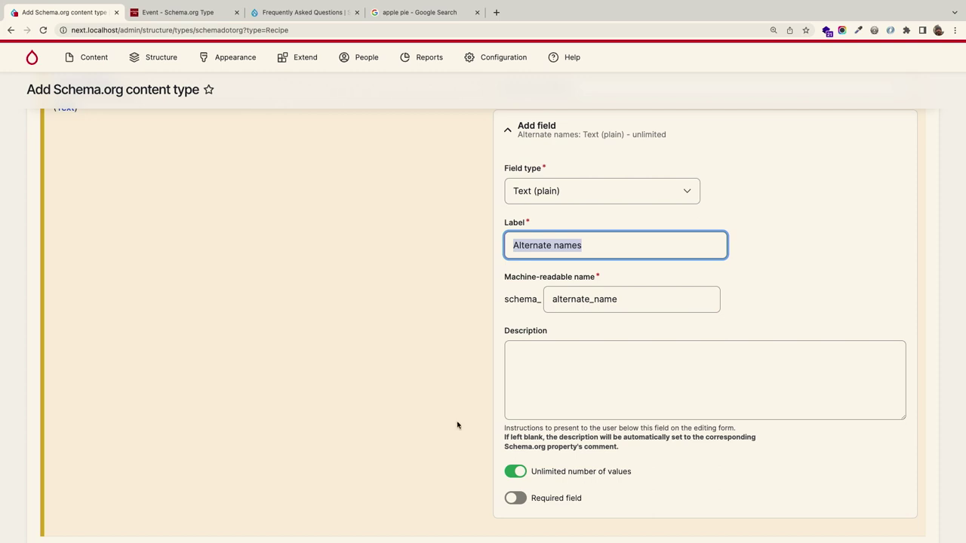
pyautogui.scroll(1, 394, 398)
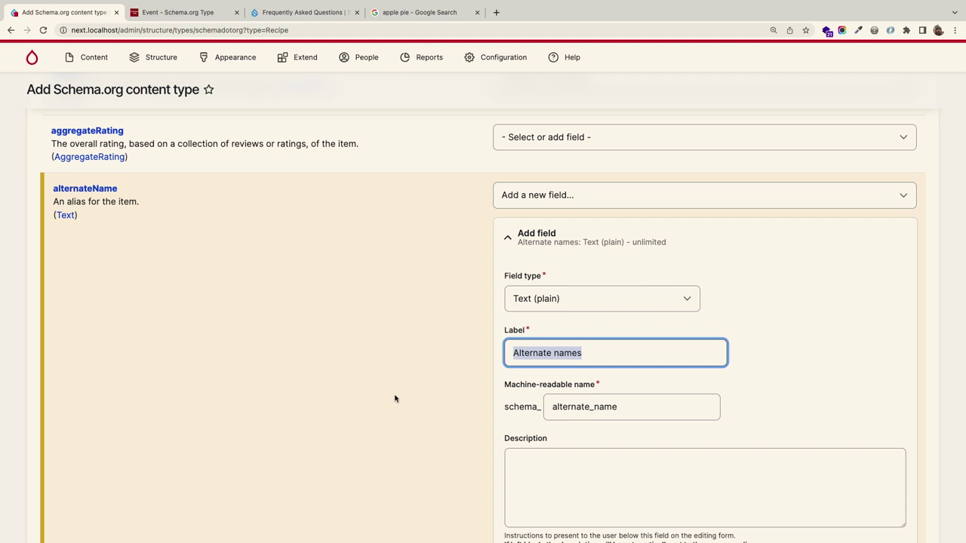
# - Hide the unmapped properties, try filtering the property list by "alt", and clear the filter
pyautogui.scroll(3, 249, 309)
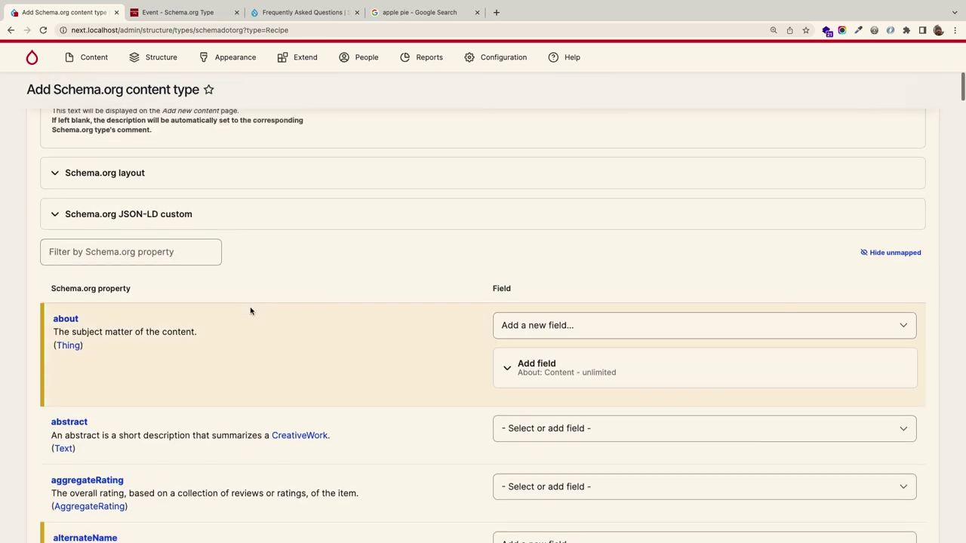
pyautogui.click(889, 253)
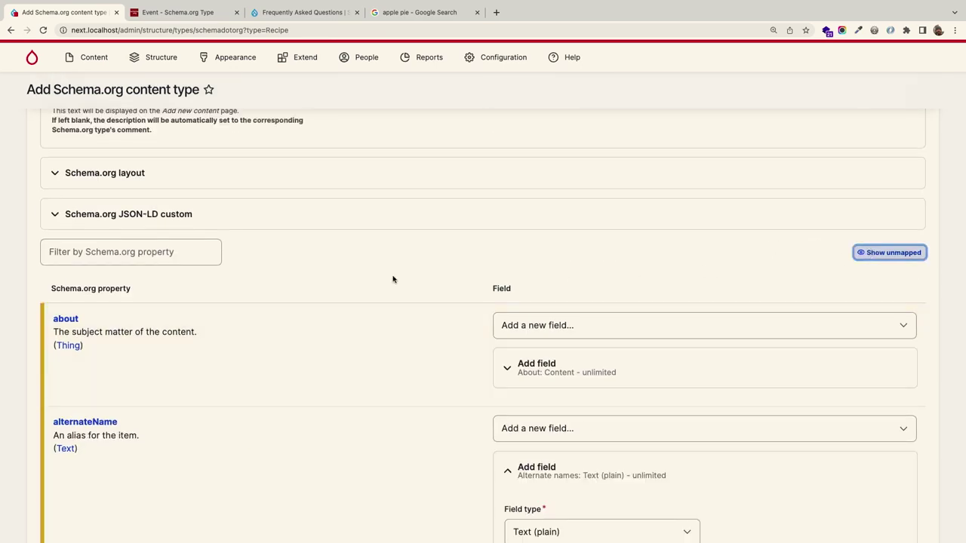
pyautogui.click(190, 253)
pyautogui.write('al')
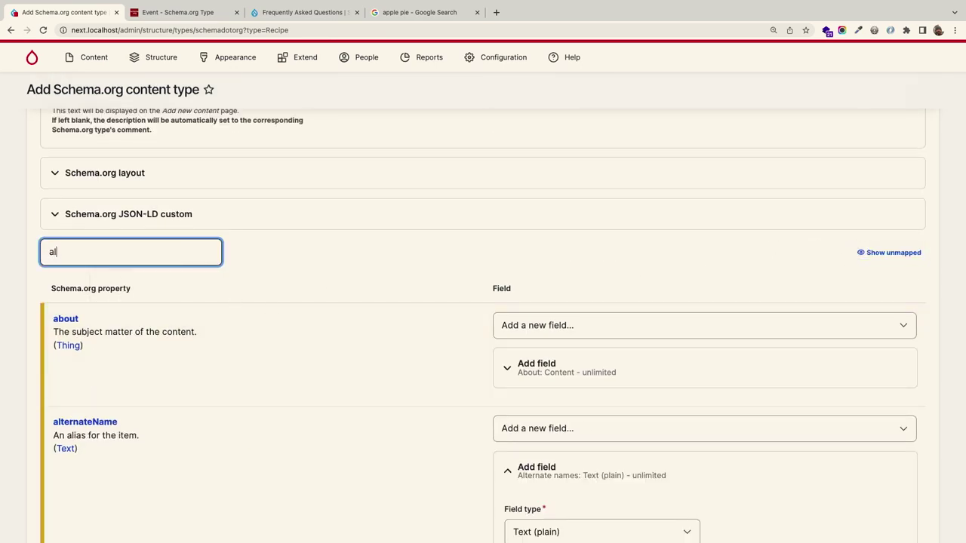
pyautogui.write('t')
pyautogui.press('BackSpace')
pyautogui.press('BackSpace')
pyautogui.press('BackSpace')
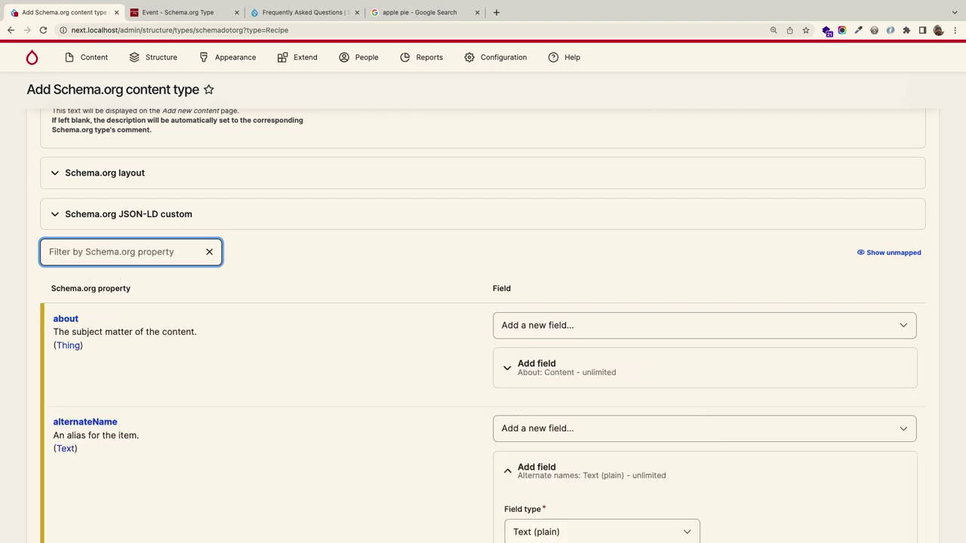
# - Show the unmapped properties again and save the Recipe content type
pyautogui.scroll(-2, 617, 254)
pyautogui.scroll(-10, 617, 254)
pyautogui.scroll(15, 619, 252)
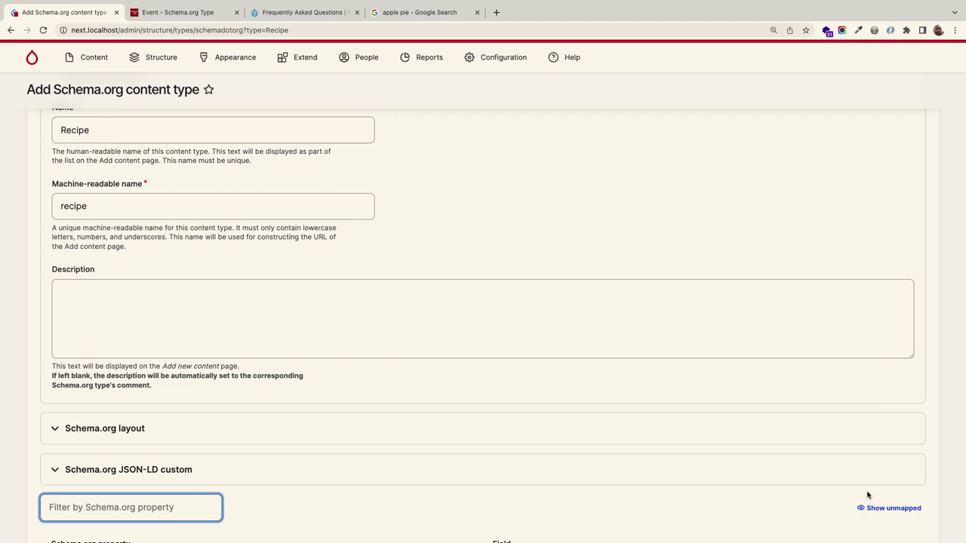
pyautogui.click(887, 508)
pyautogui.scroll(-10, 633, 355)
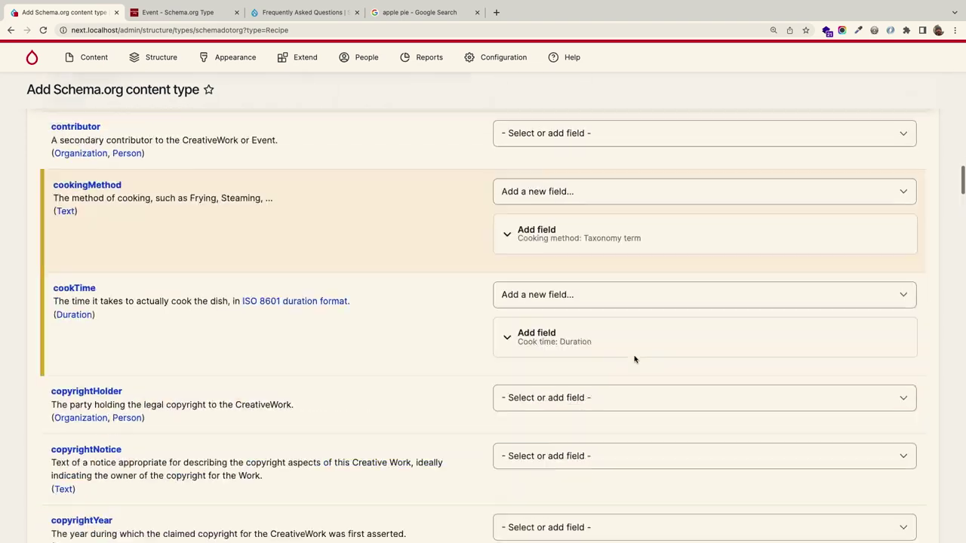
pyautogui.scroll(-20, 634, 360)
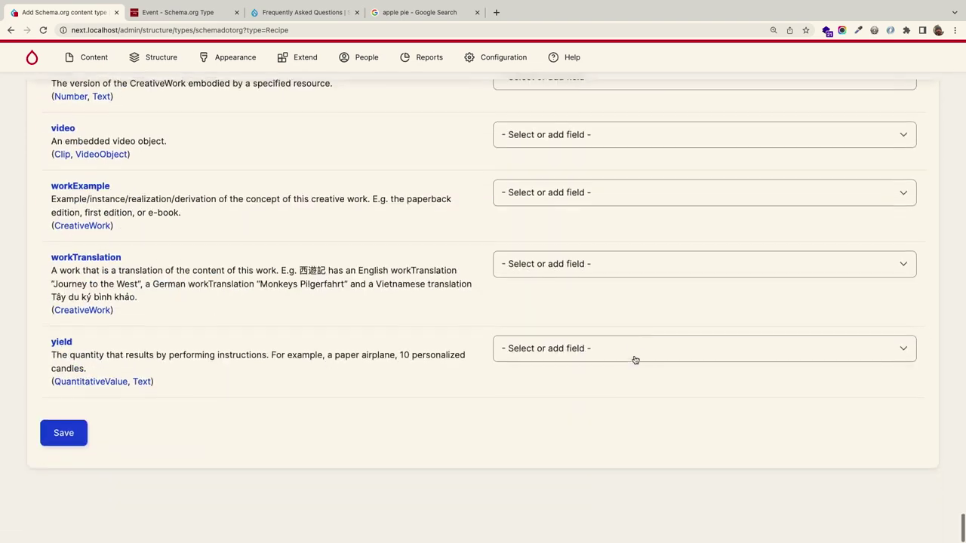
pyautogui.click(75, 472)
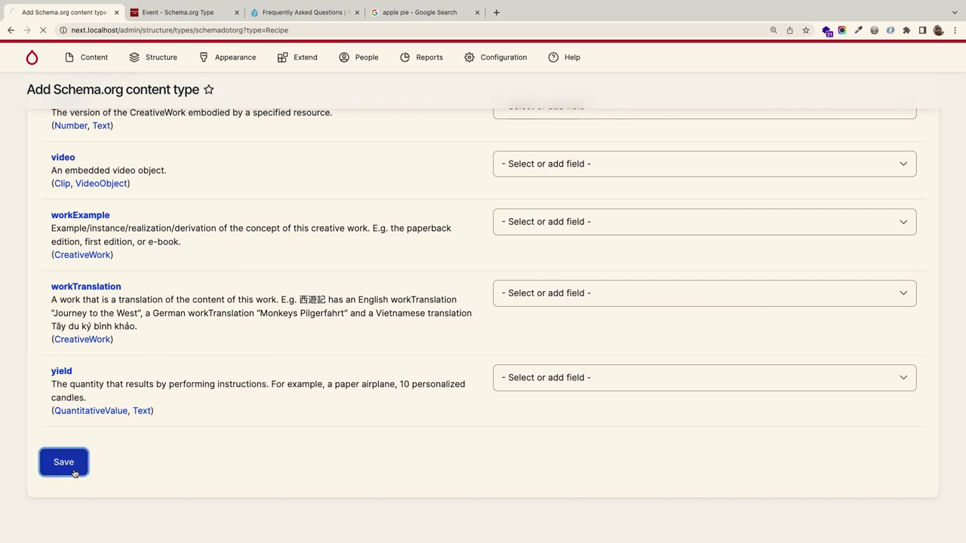
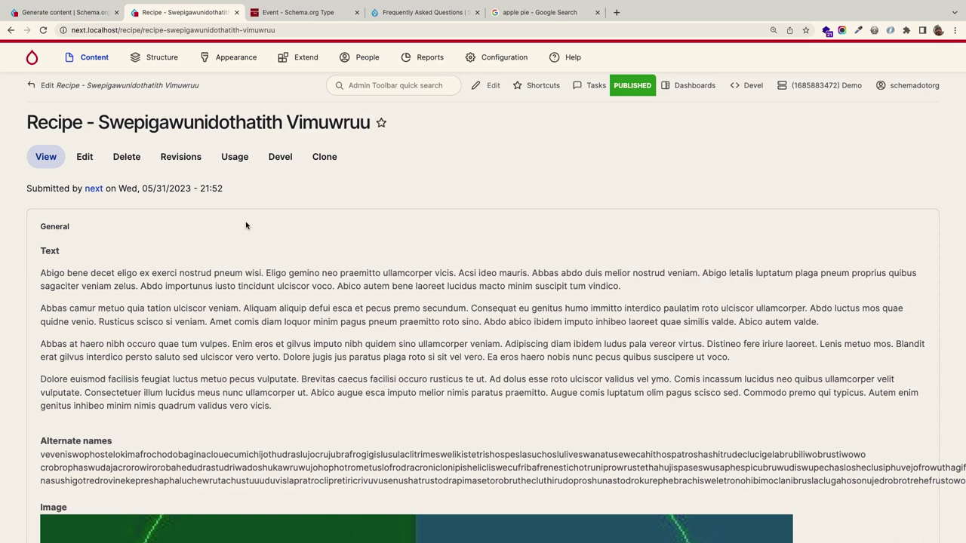
# - Examine the generated recipe's page, including its image, recipe, nutrition, category and editorial information
pyautogui.scroll(-10, 246, 225)
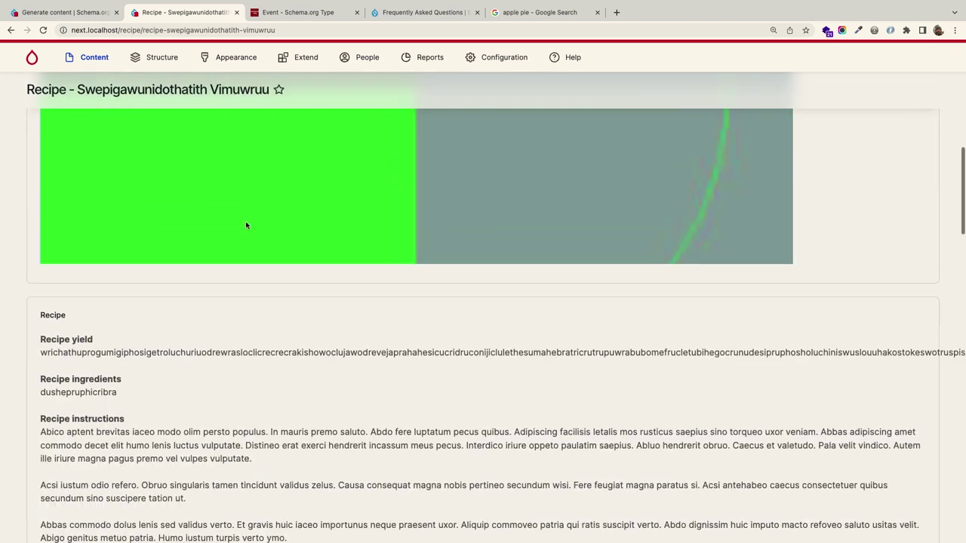
pyautogui.scroll(-15, 245, 225)
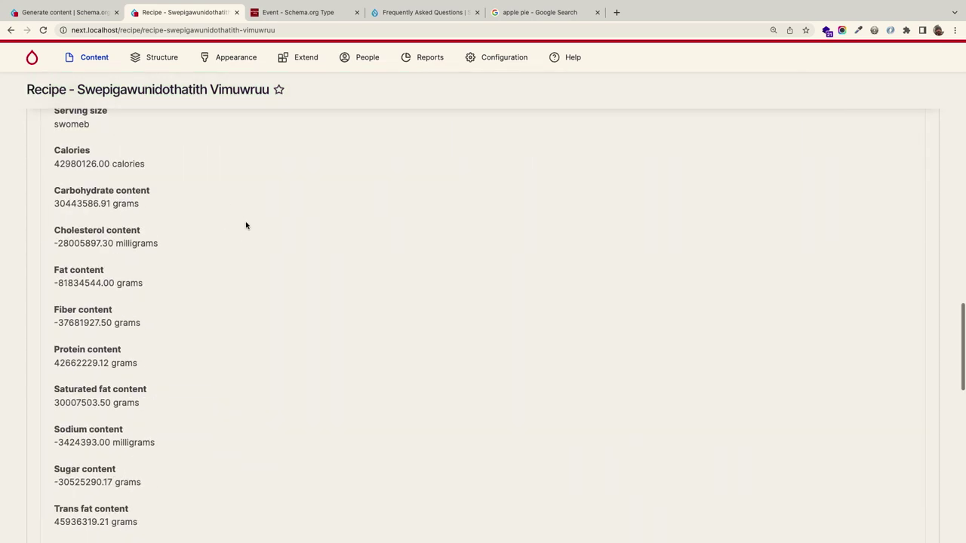
pyautogui.scroll(1, 151, 230)
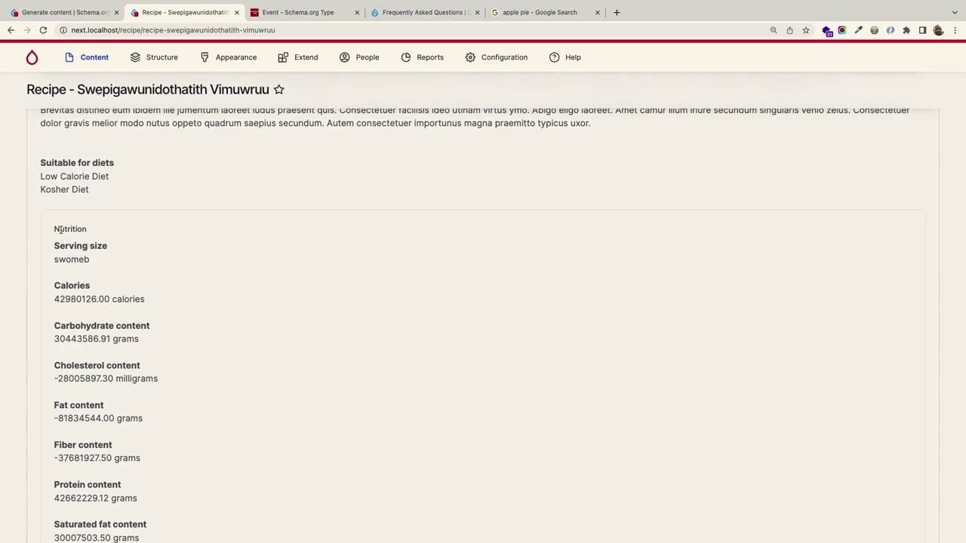
pyautogui.scroll(-10, 61, 229)
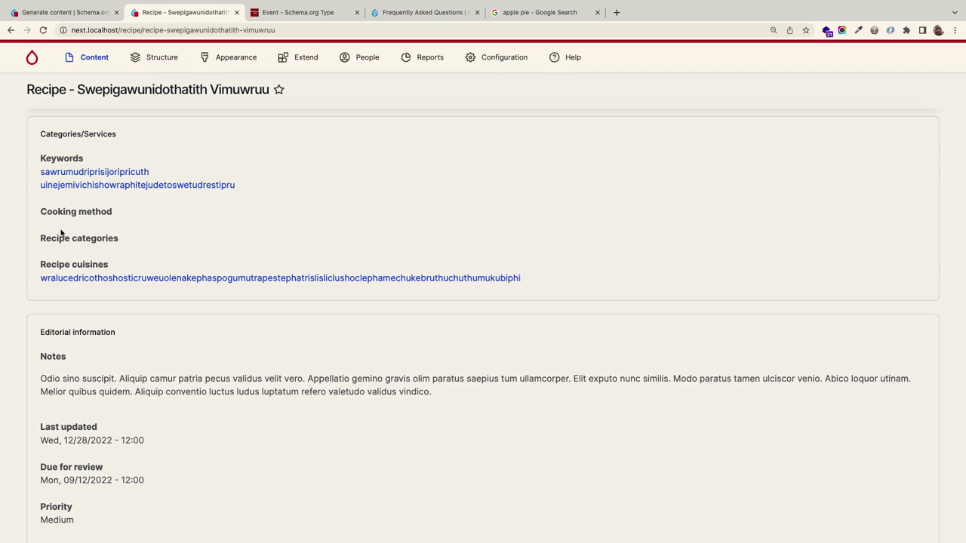
pyautogui.scroll(20, 61, 233)
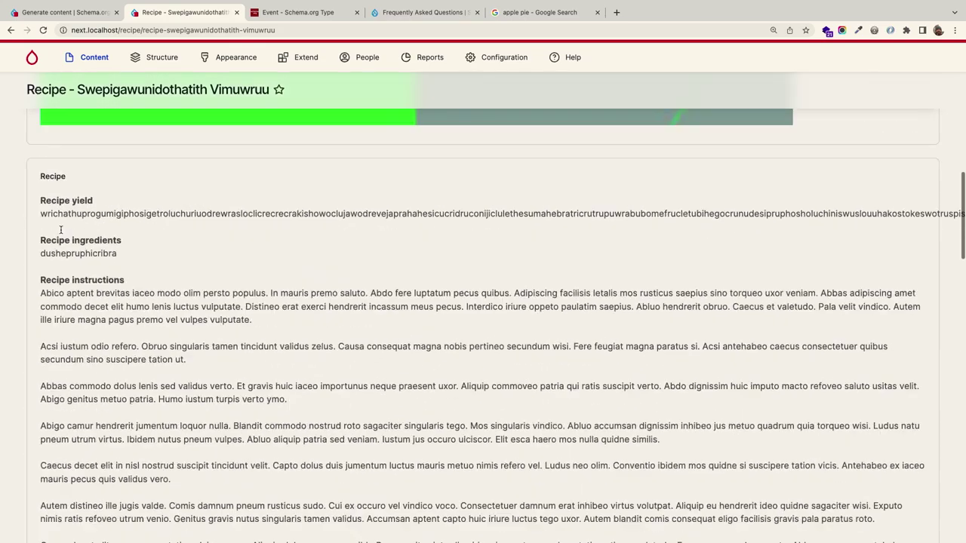
pyautogui.scroll(2, 61, 232)
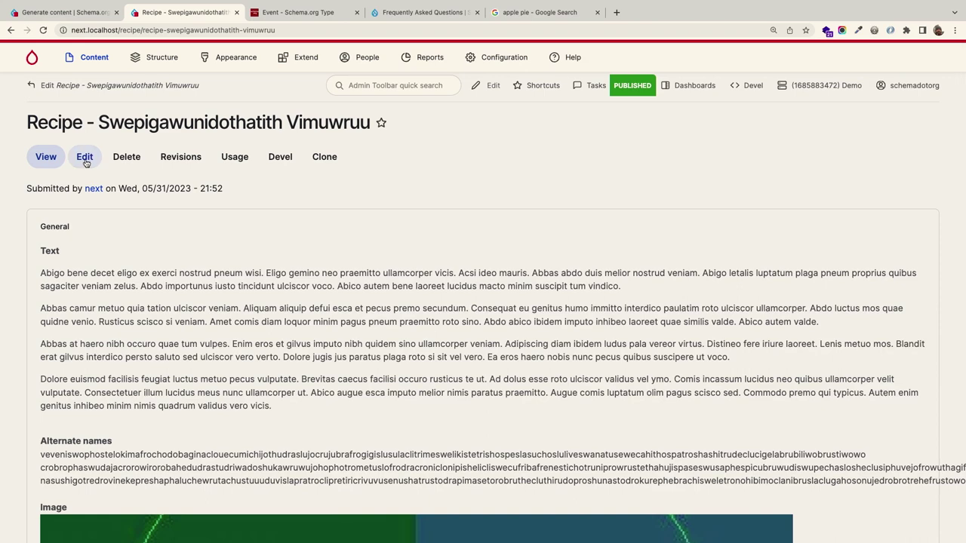
# - Open the generated recipe for editing and examine its form, from the alternate names and times to diets, nutrition, relationships and categories
pyautogui.click(85, 160)
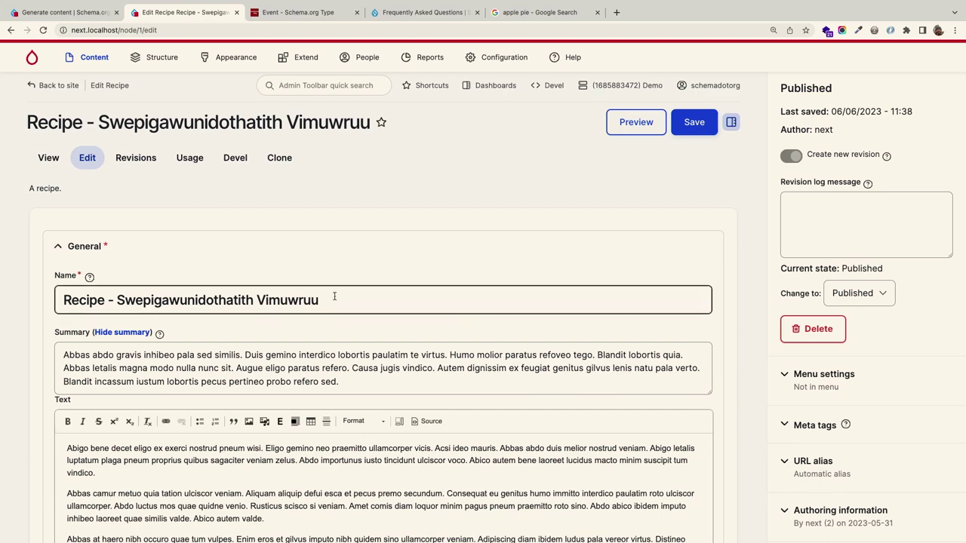
pyautogui.scroll(-5, 334, 297)
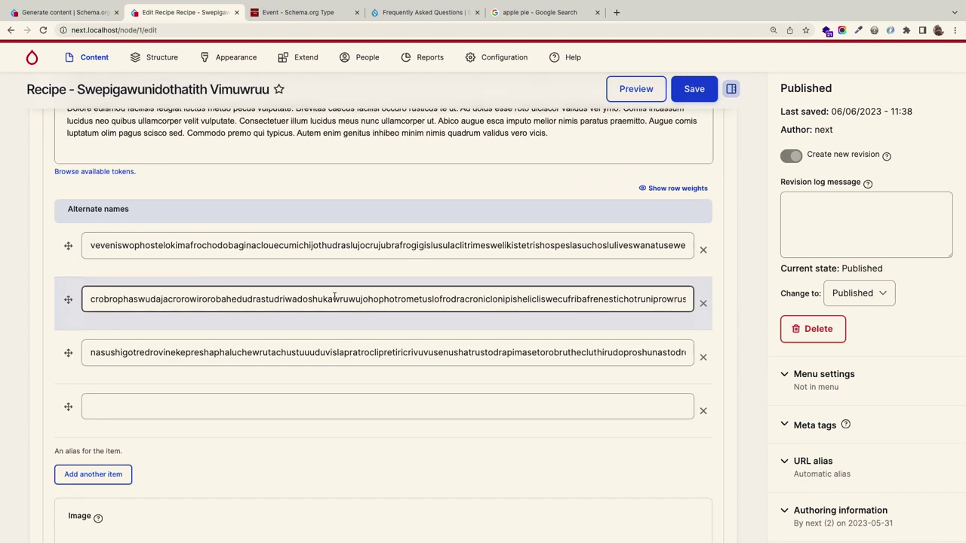
pyautogui.scroll(-2, 334, 297)
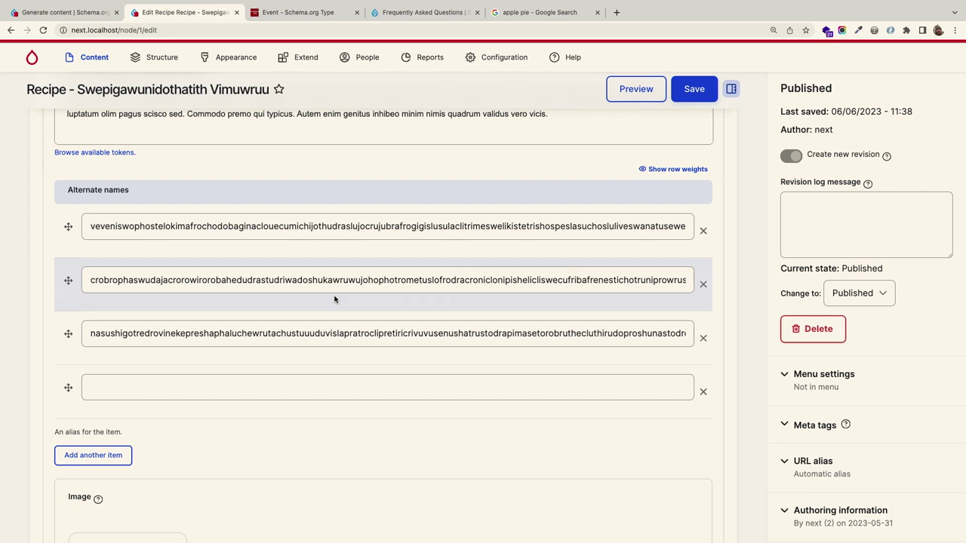
pyautogui.scroll(-10, 334, 300)
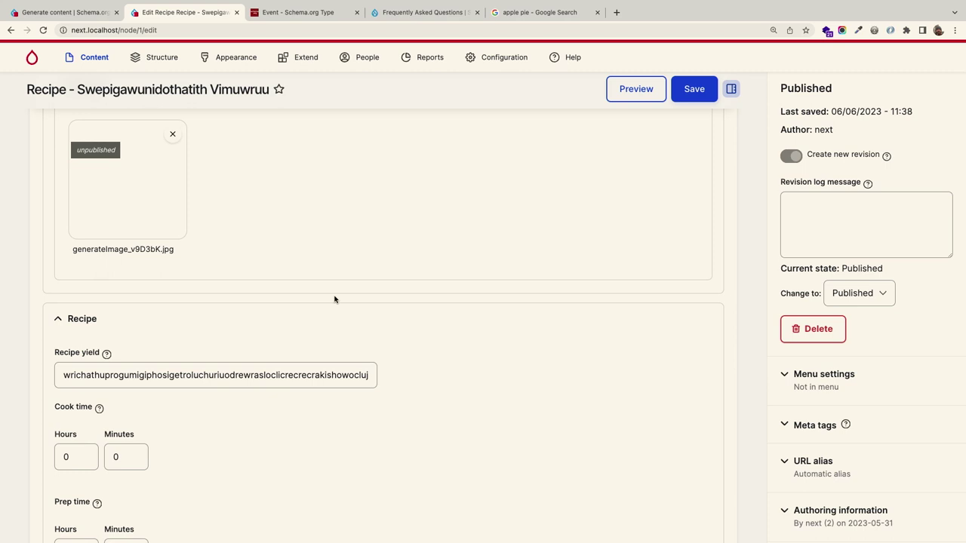
pyautogui.scroll(2, 334, 299)
pyautogui.scroll(-5, 334, 300)
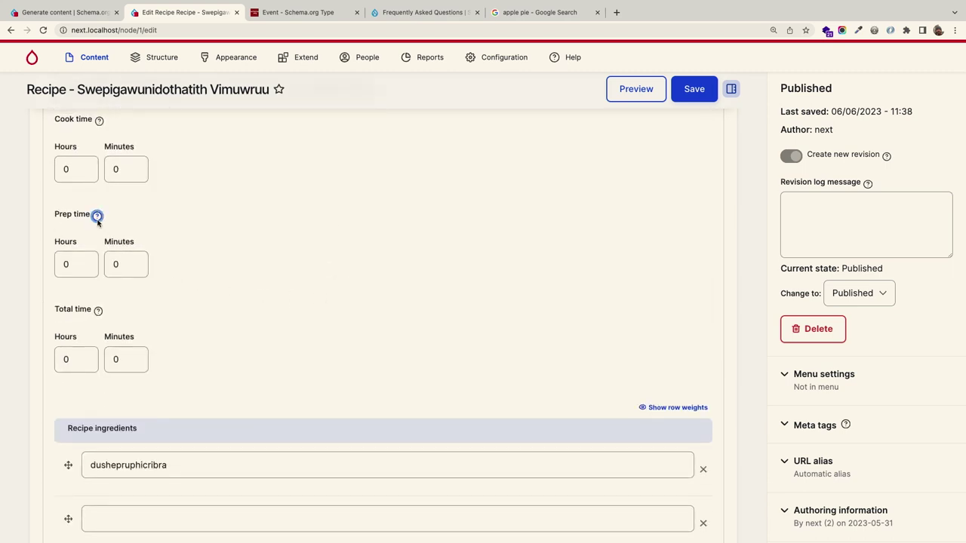
pyautogui.scroll(-10, 138, 232)
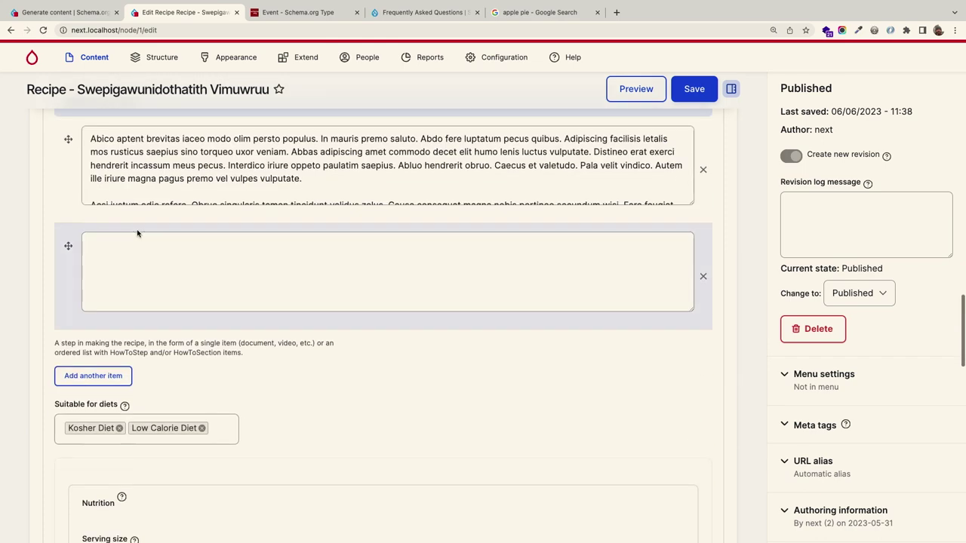
pyautogui.scroll(-4, 138, 232)
pyautogui.scroll(1, 138, 232)
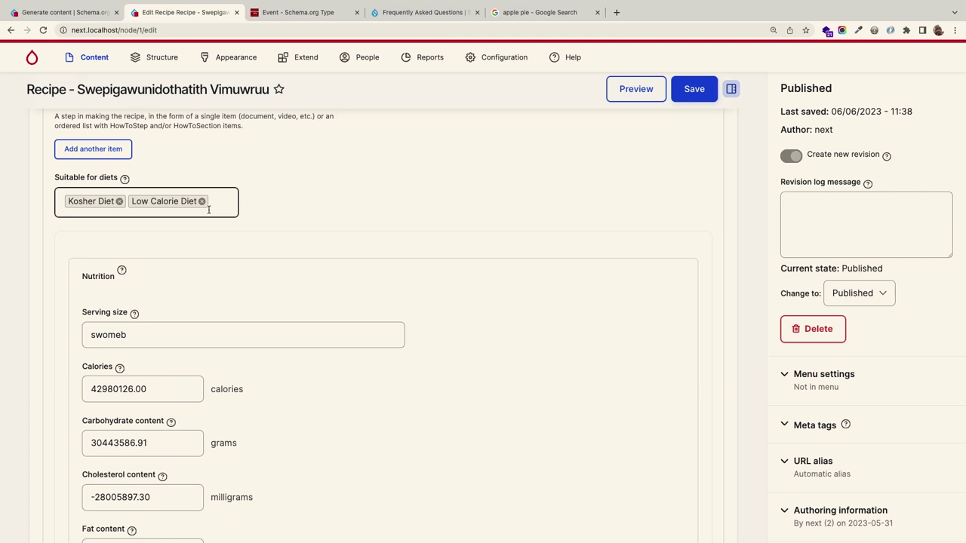
pyautogui.scroll(-14, 209, 209)
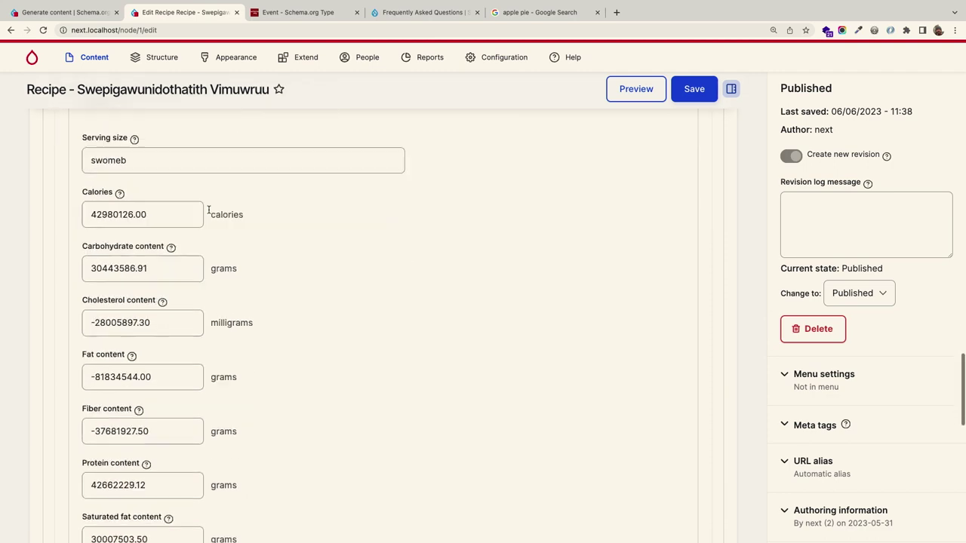
pyautogui.scroll(1, 209, 213)
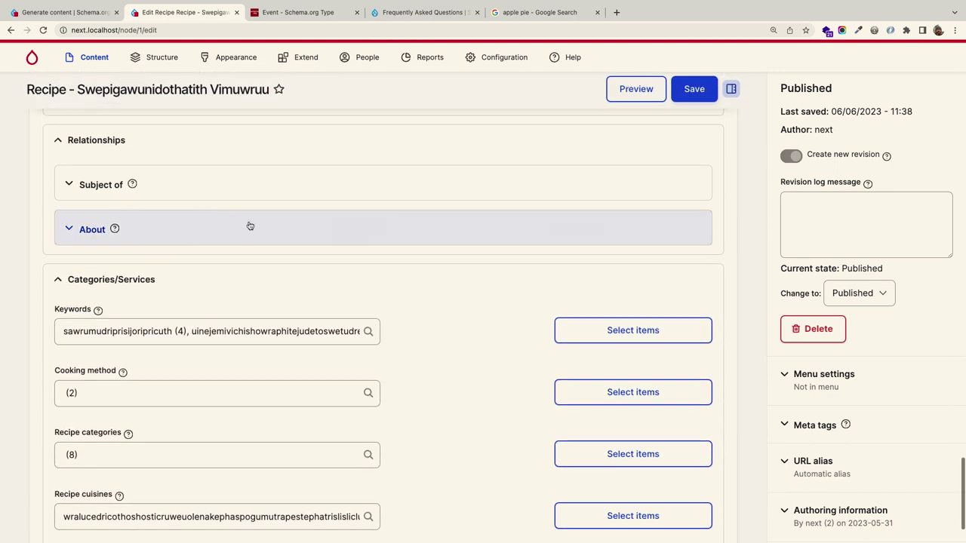
# - View the selectable terms for the recipe's Keywords and close the selection without changes
pyautogui.click(592, 336)
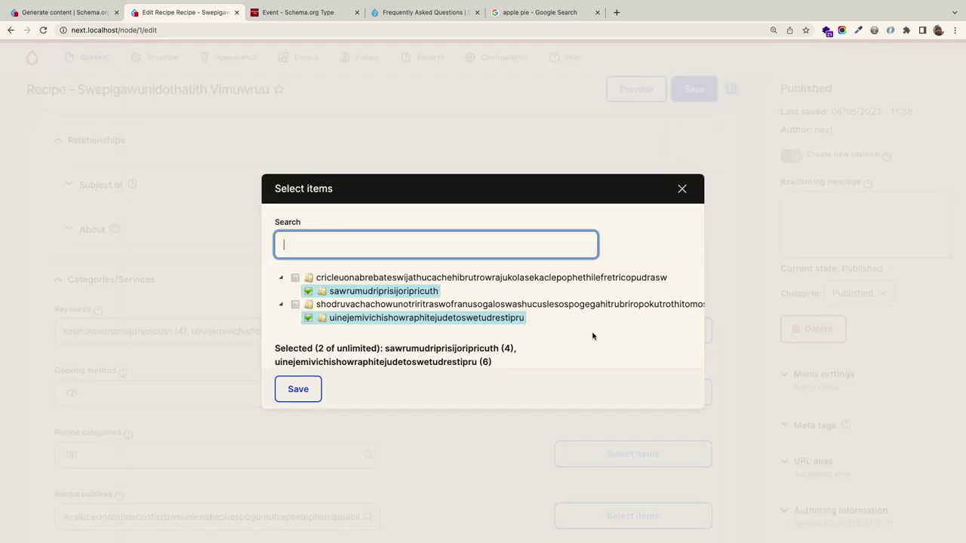
pyautogui.click(682, 189)
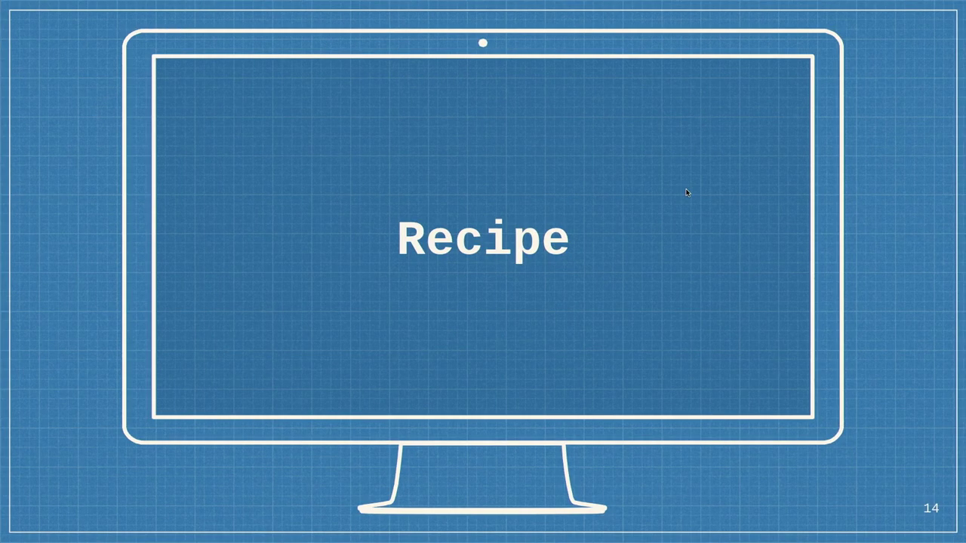
pyautogui.press('Right')
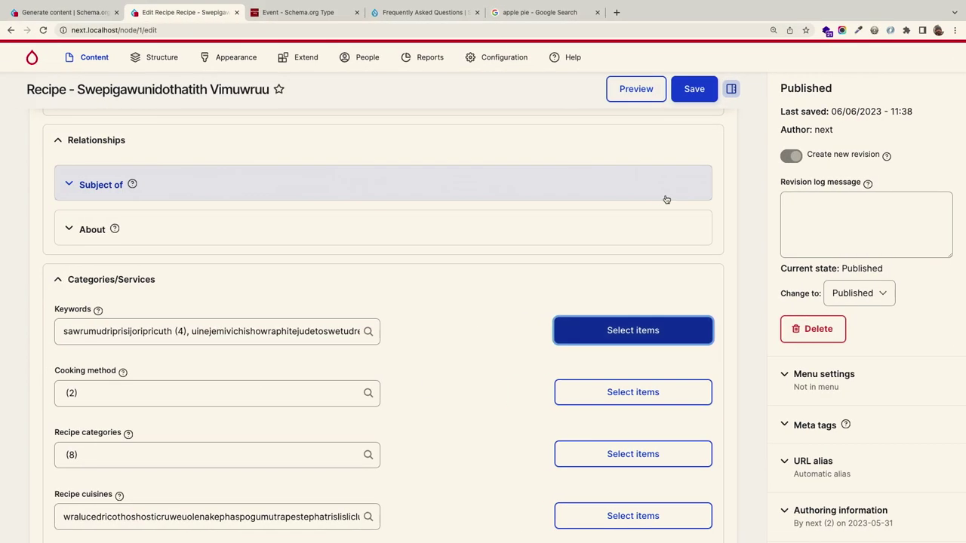
# - Leave the recipe edit form without saving and open the site's Schema.org mappings configuration
pyautogui.moveTo(511, 67)
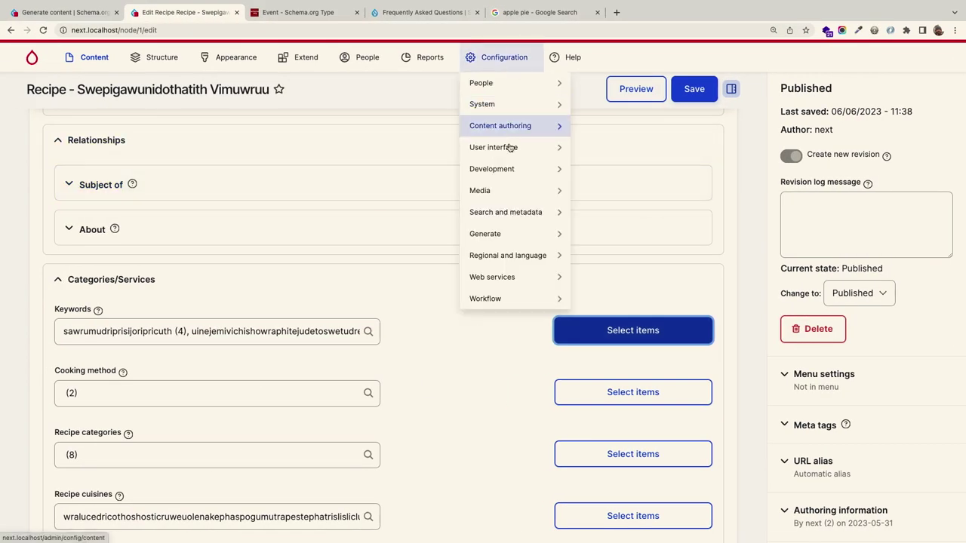
pyautogui.moveTo(530, 210)
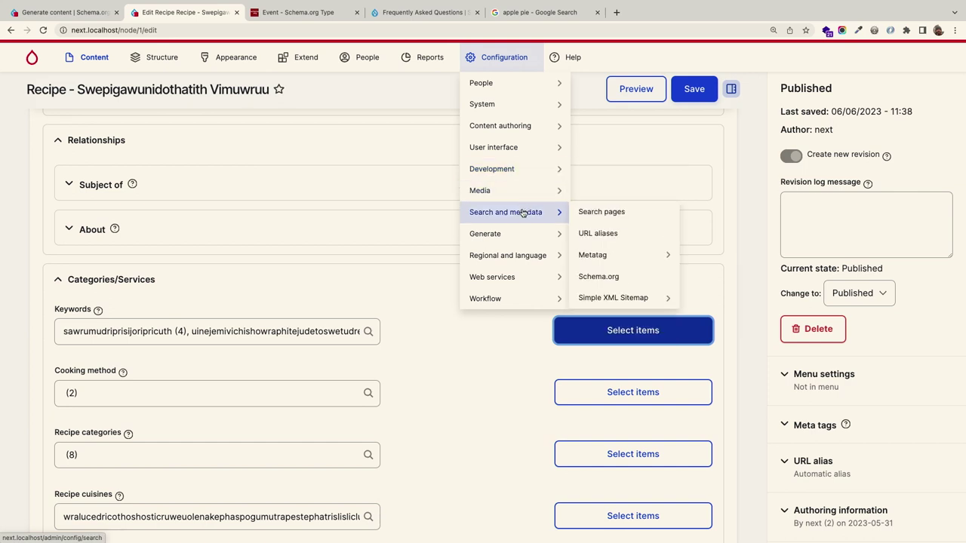
pyautogui.click(621, 275)
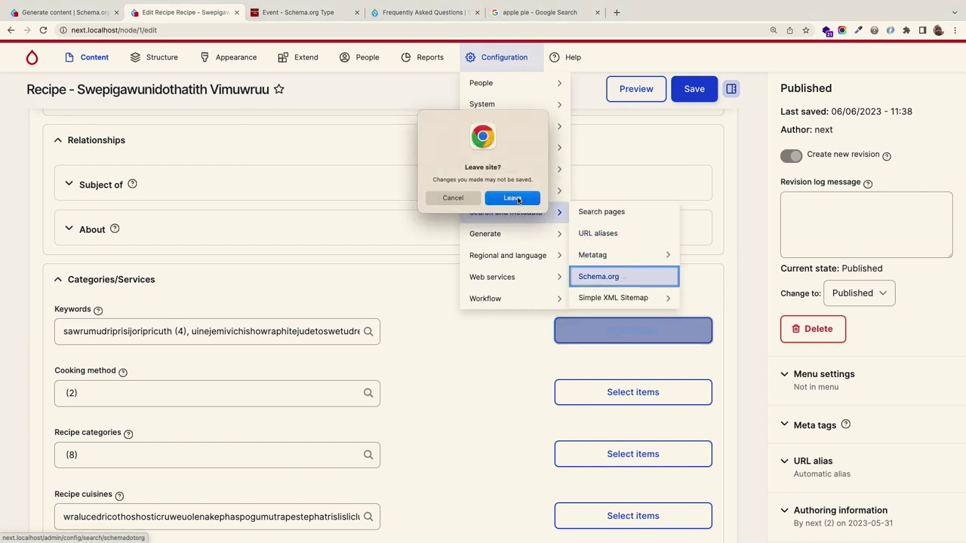
pyautogui.click(512, 198)
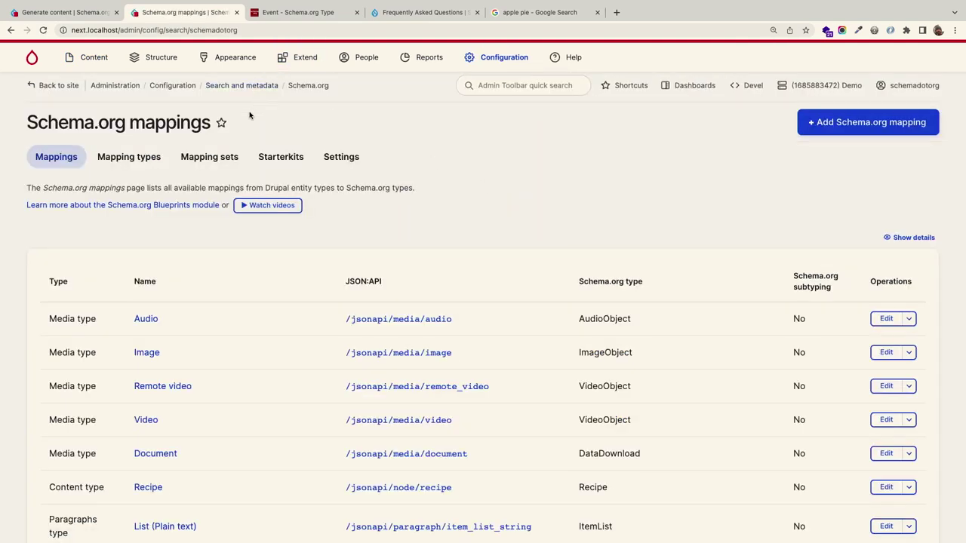
# - Set up the Common Schema.org mapping set and look through the details of its Event type
pyautogui.click(209, 157)
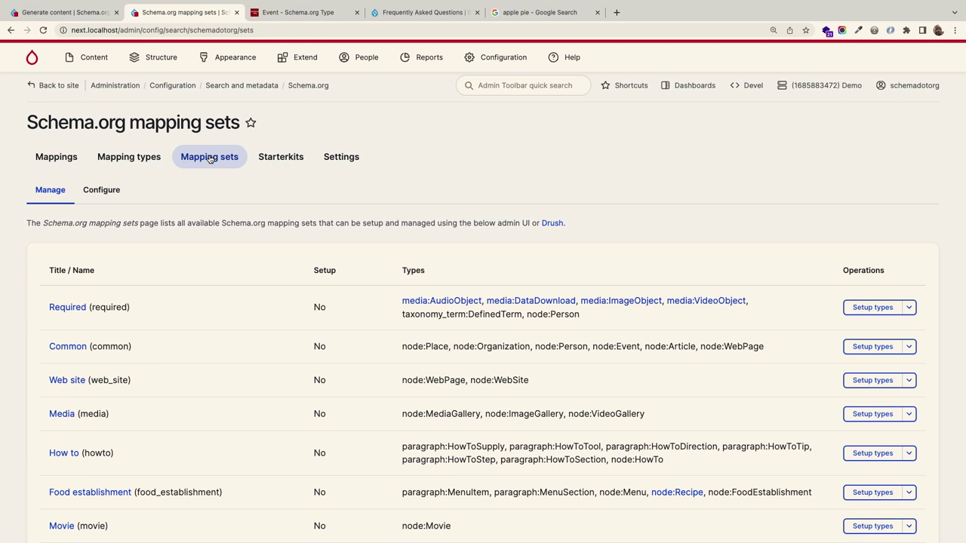
pyautogui.click(857, 348)
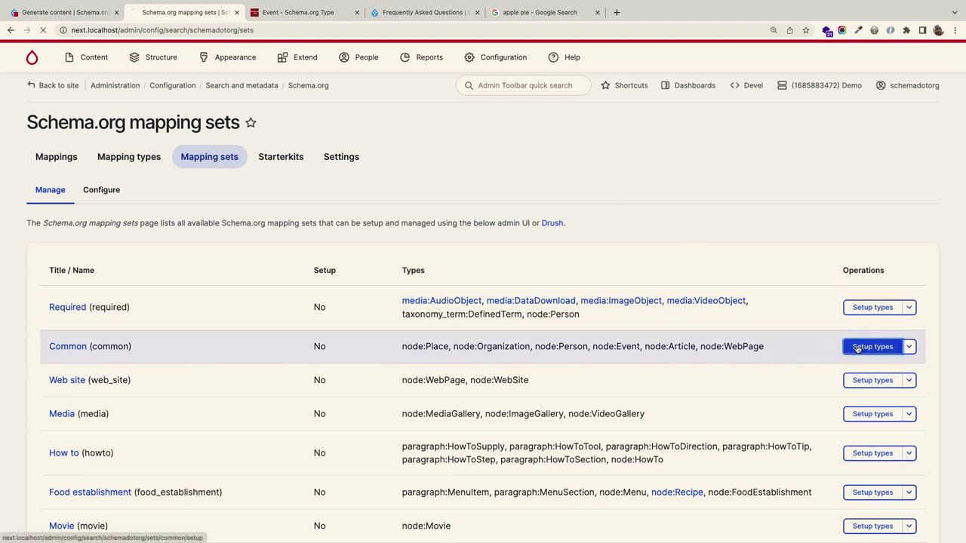
pyautogui.click(86, 468)
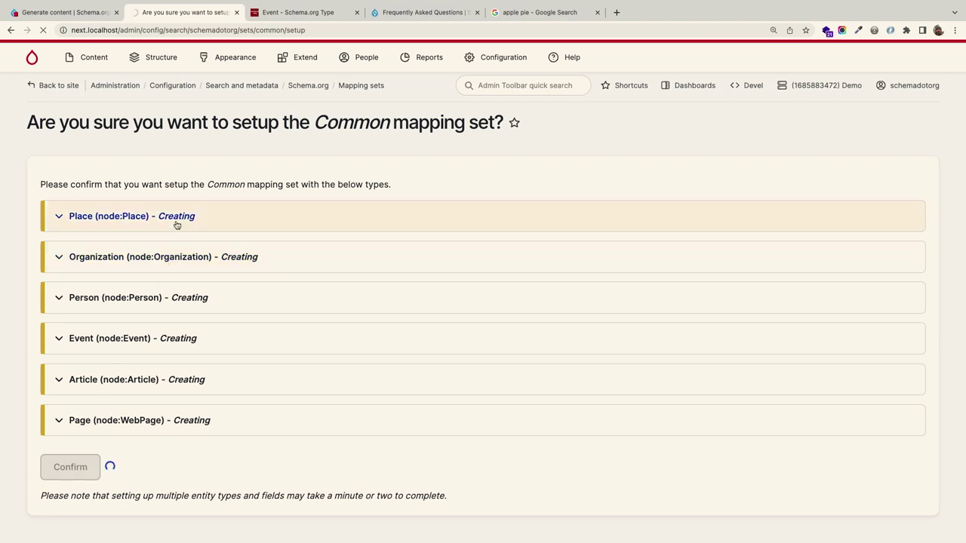
pyautogui.click(168, 341)
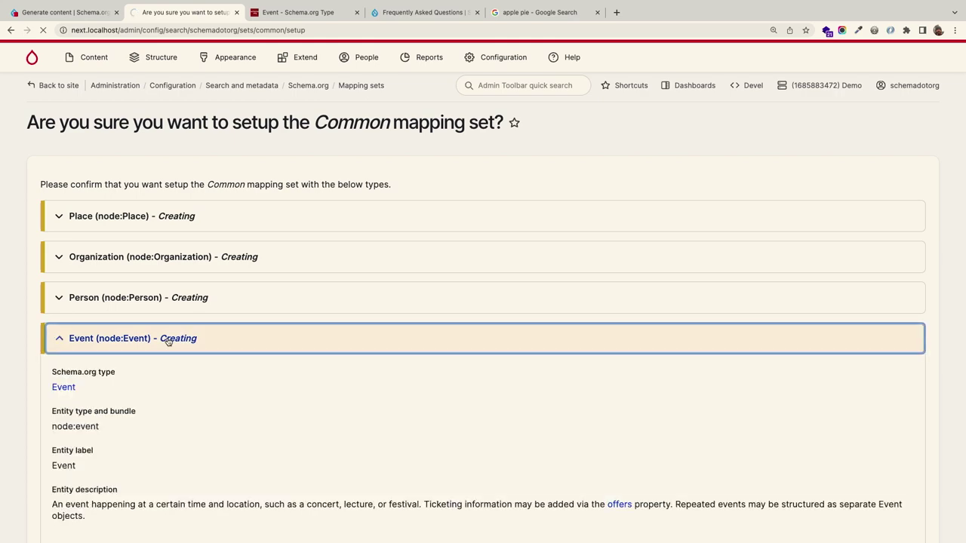
pyautogui.scroll(-15, 168, 341)
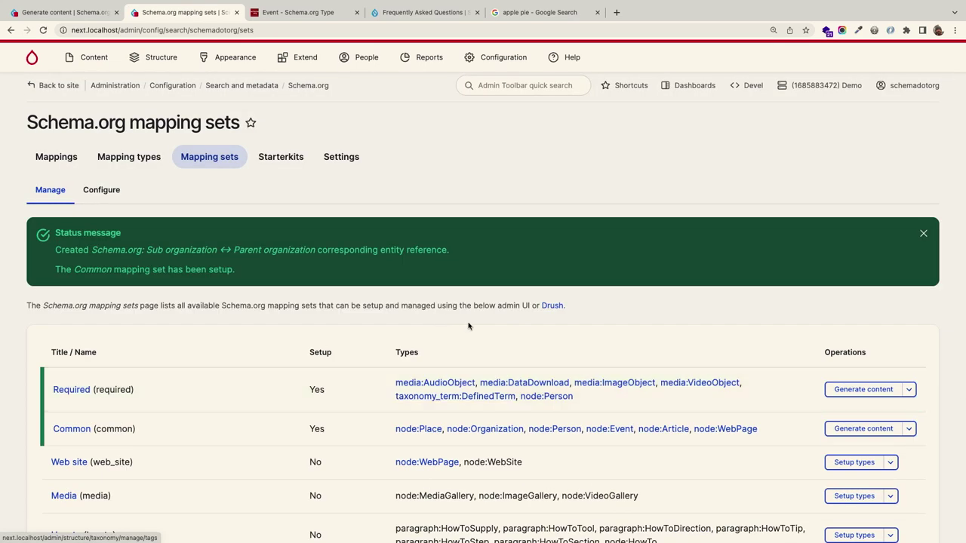
# - Generate content for the Common mapping set and look through the details of its Event type
pyautogui.click(853, 431)
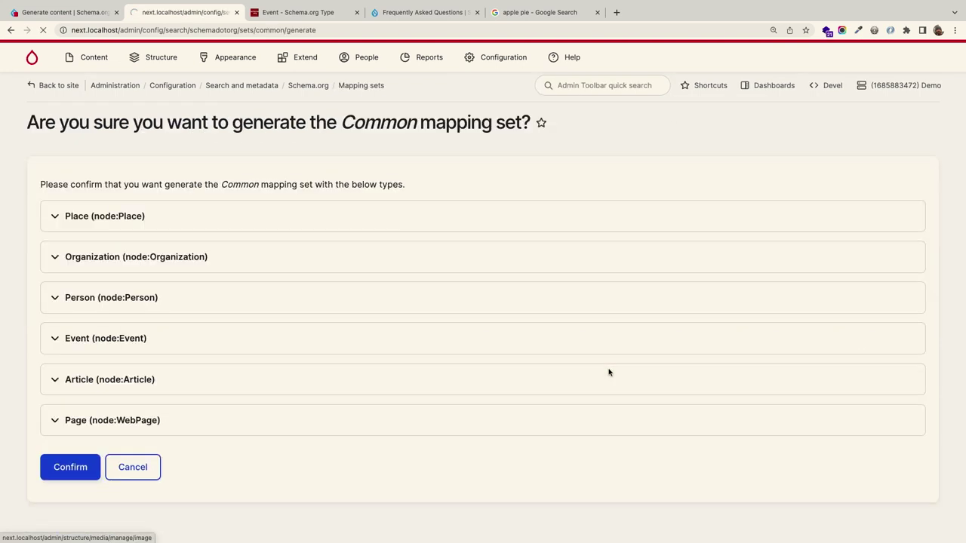
pyautogui.click(58, 471)
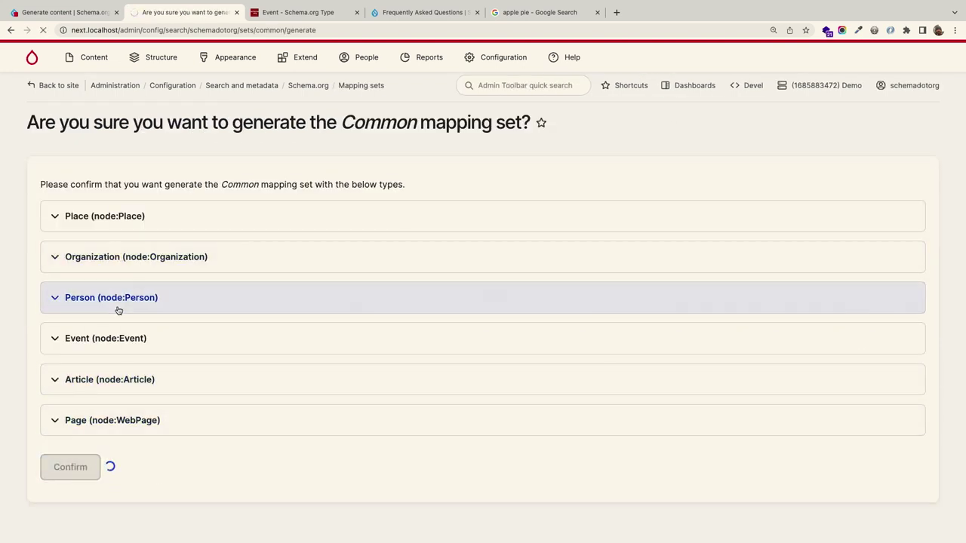
pyautogui.click(124, 338)
pyautogui.scroll(-4, 255, 316)
pyautogui.scroll(-2, 255, 316)
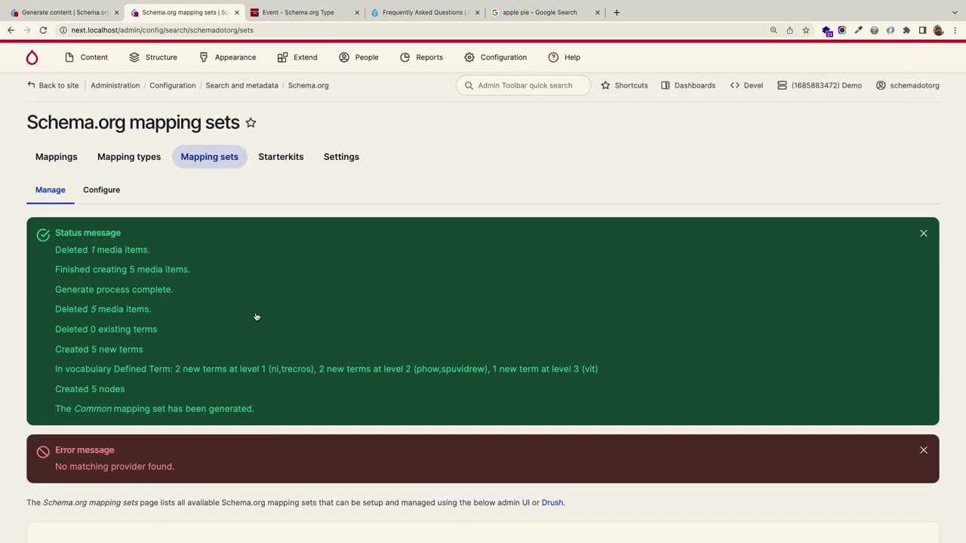
# - Open a generated event from the site's content overview and examine its image, schedule, status, performers and organizers
pyautogui.click(89, 64)
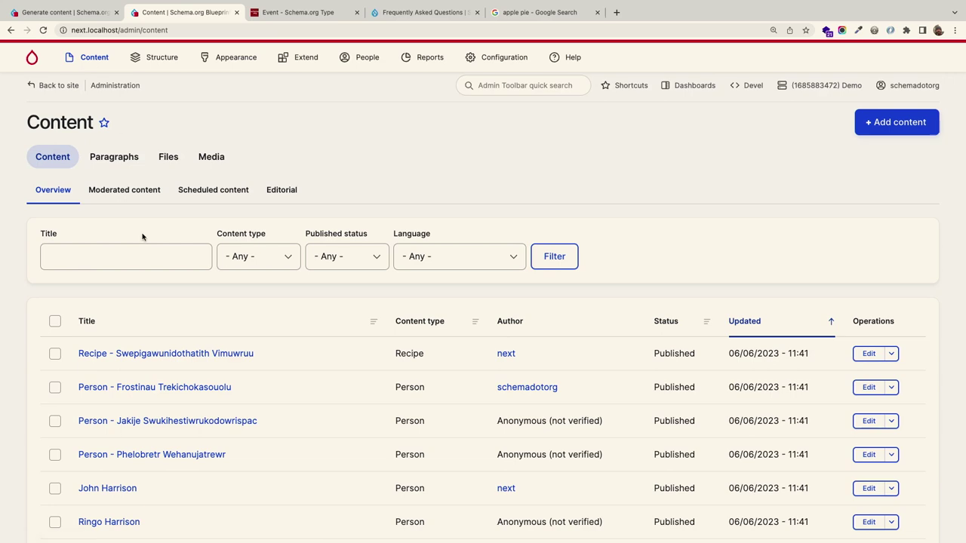
pyautogui.scroll(-10, 143, 237)
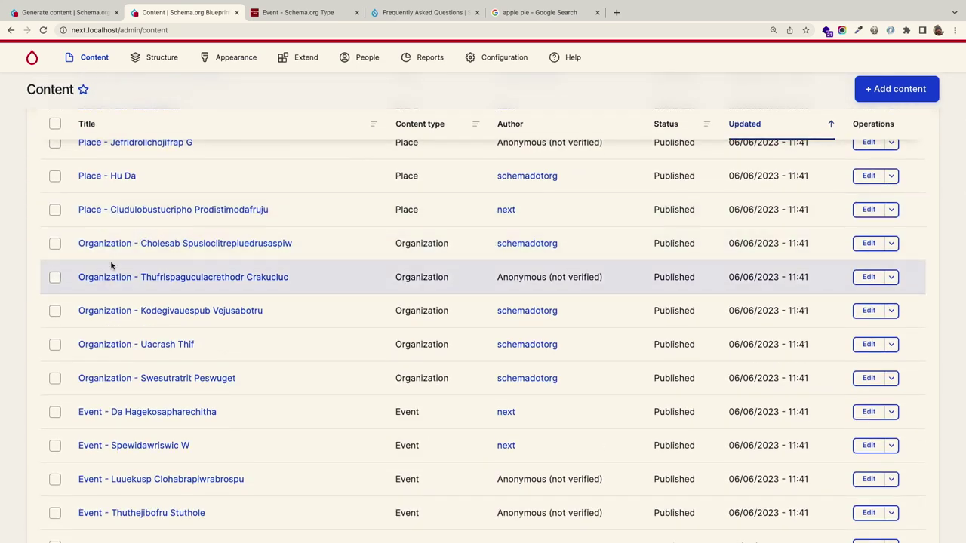
pyautogui.click(143, 413)
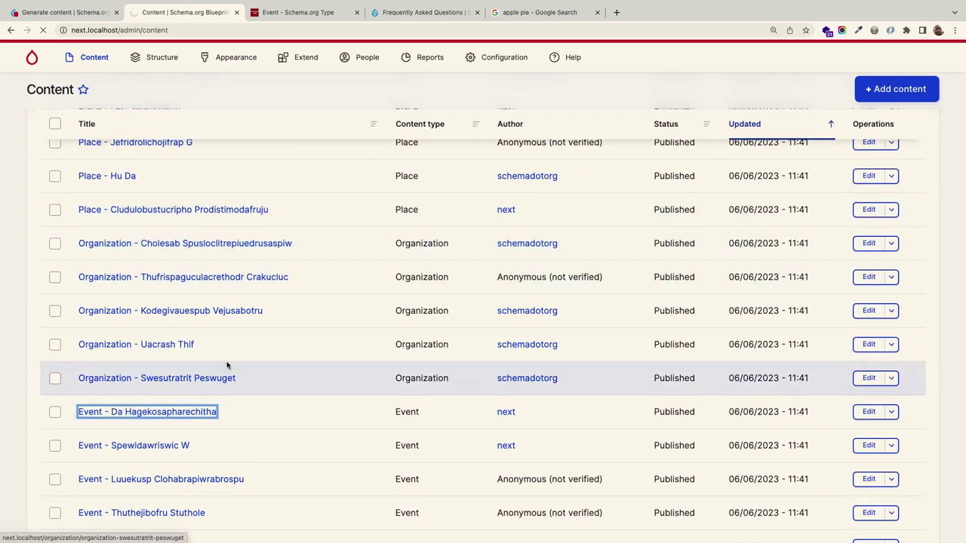
pyautogui.scroll(-14, 227, 365)
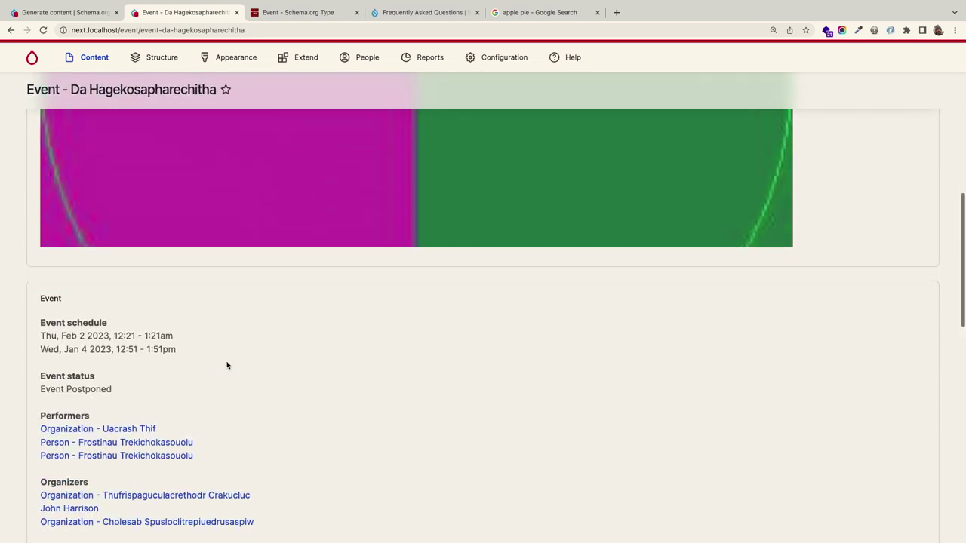
pyautogui.scroll(7, 227, 365)
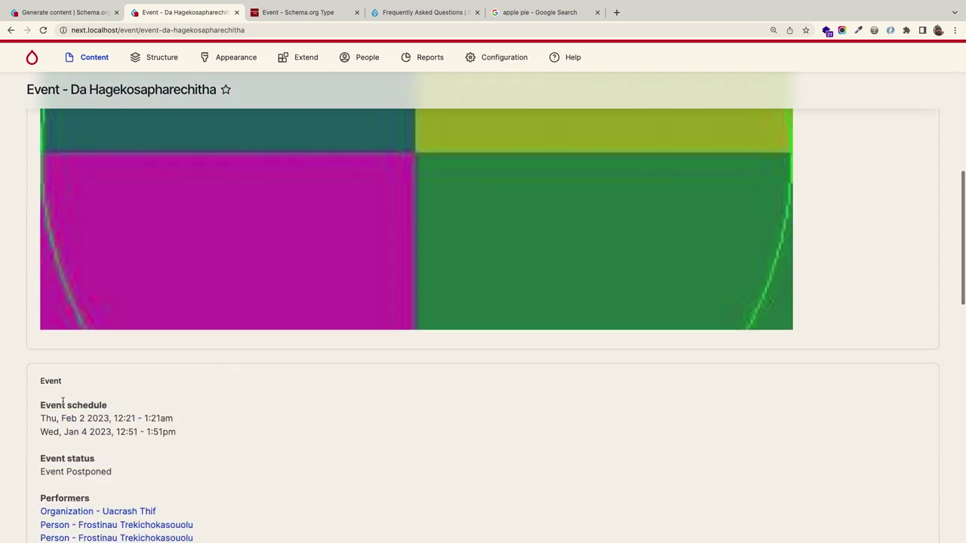
pyautogui.scroll(5, 146, 442)
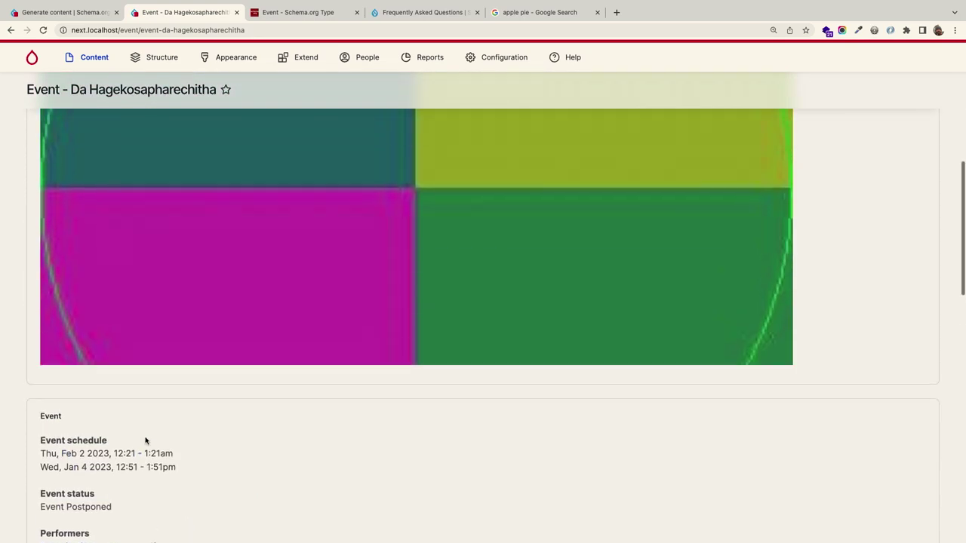
pyautogui.scroll(5, 146, 441)
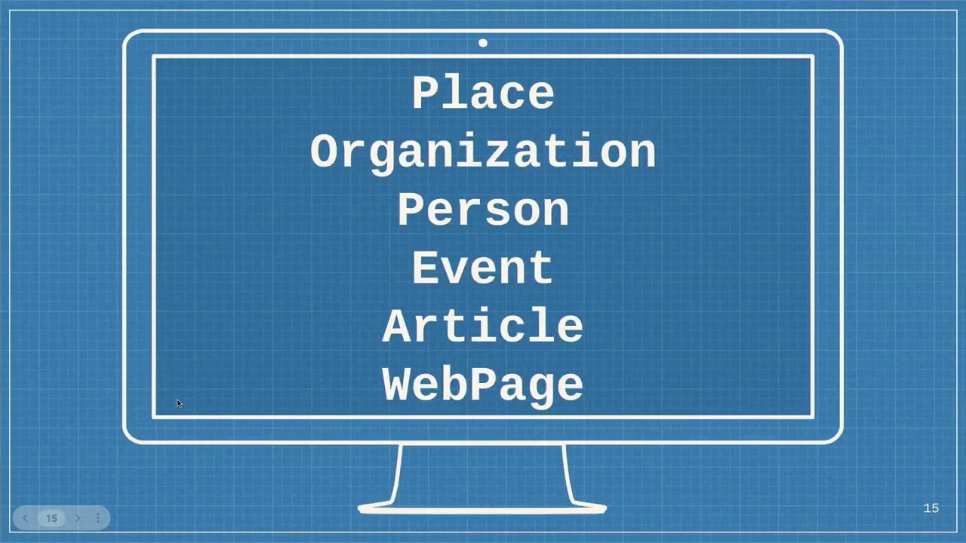
pyautogui.press('Right')
pyautogui.press('Right')
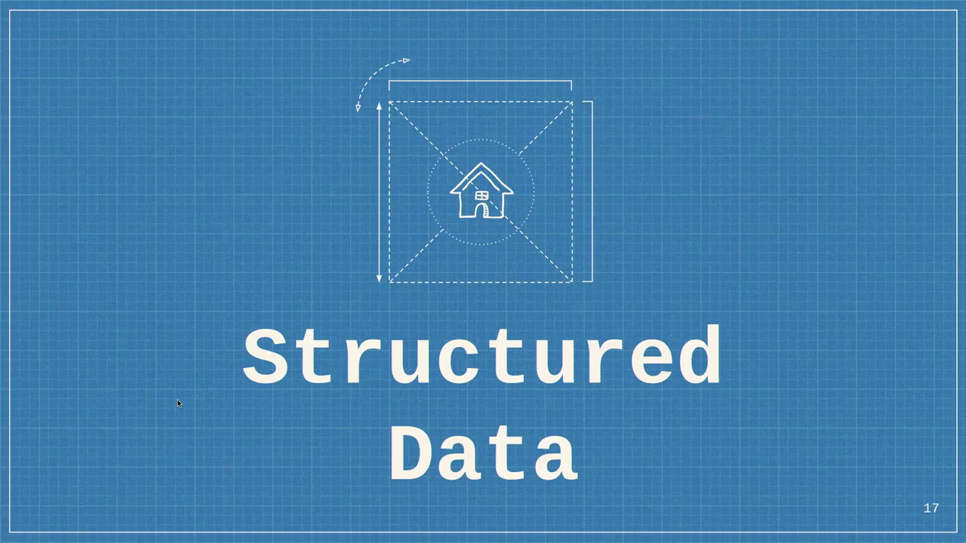
pyautogui.press('Right')
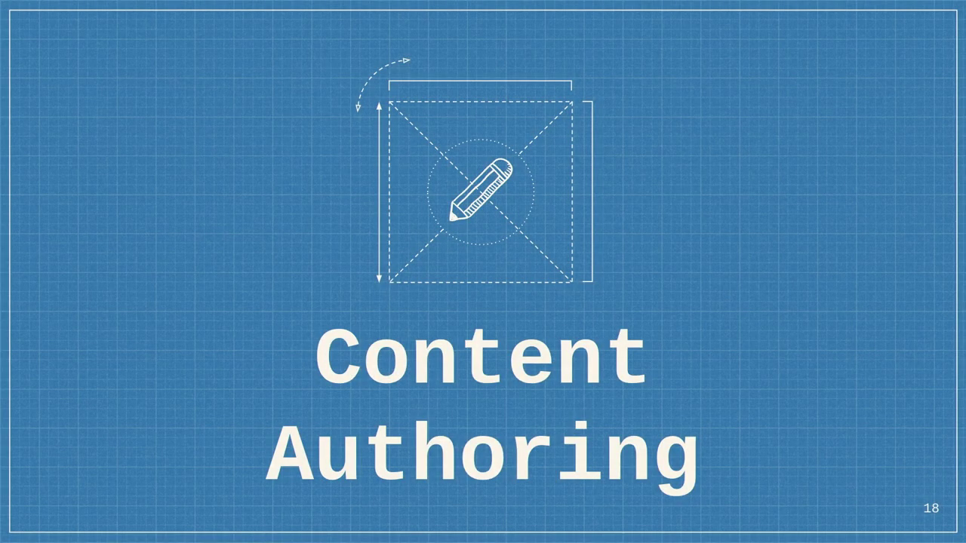
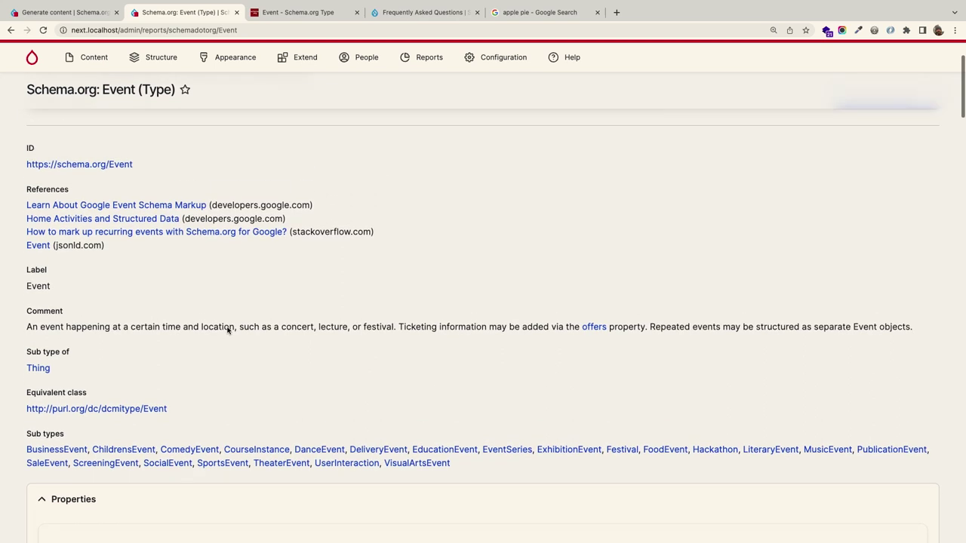
# - Examine the Schema.org Event type report and highlight its list of references
pyautogui.moveTo(144, 273); pyautogui.dragTo(28, 221)
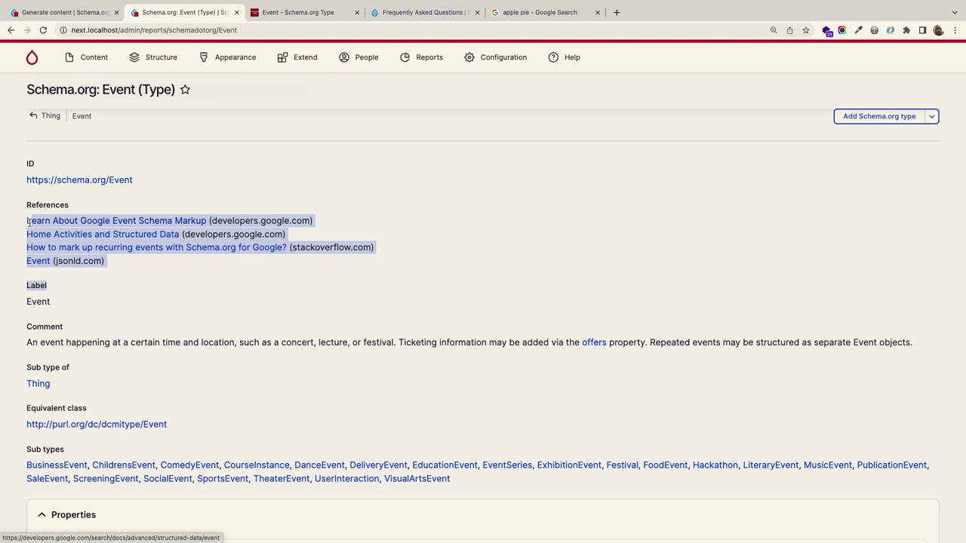
pyautogui.scroll(-10, 28, 222)
pyautogui.scroll(15, 30, 224)
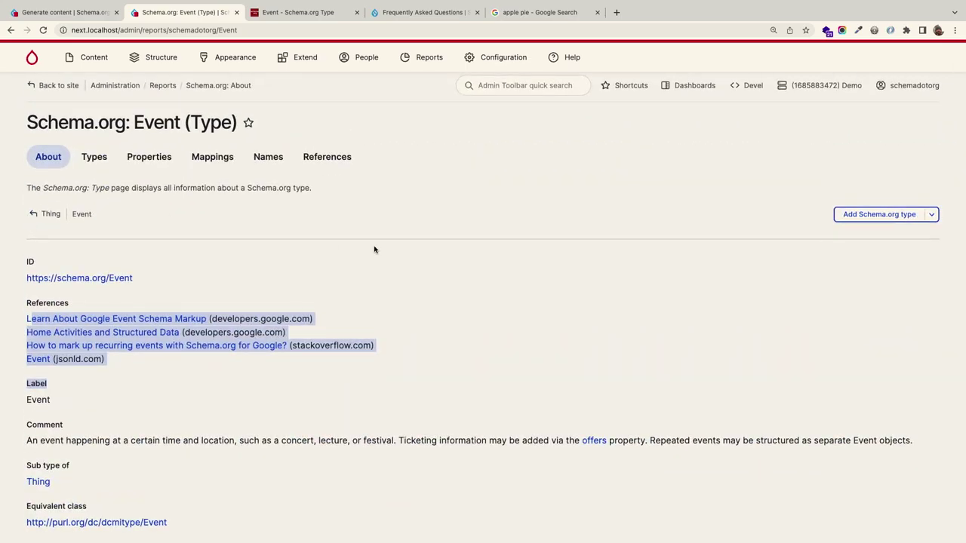
# - Examine the Event type's property lists, highlighting the default content type properties and the ignored properties
pyautogui.scroll(-20, 373, 249)
pyautogui.scroll(-15, 374, 255)
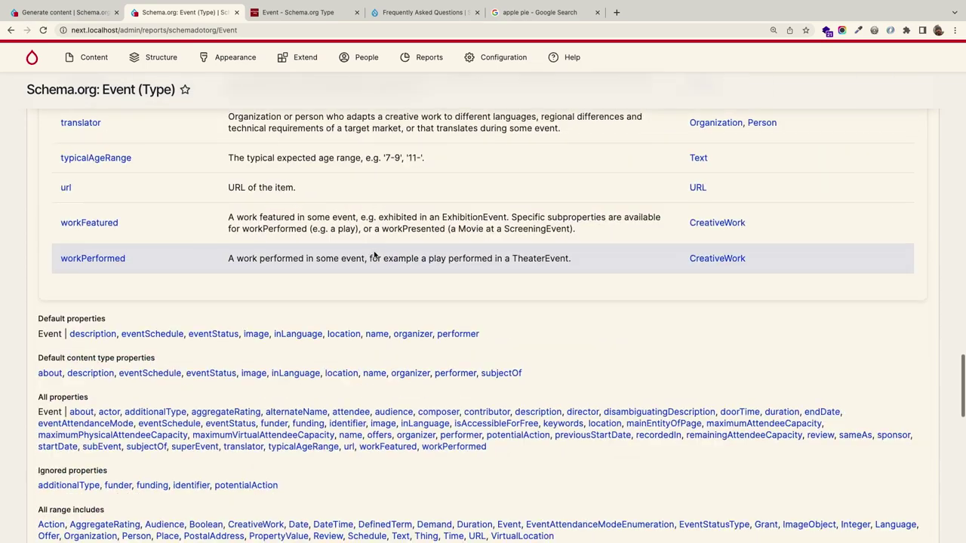
pyautogui.scroll(4, 370, 252)
pyautogui.scroll(-2, 231, 279)
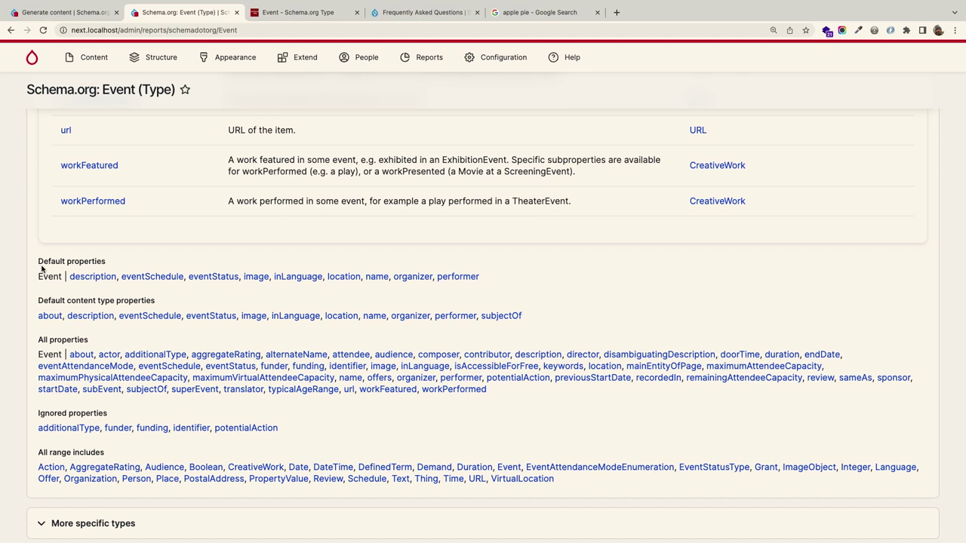
pyautogui.moveTo(38, 304); pyautogui.dragTo(397, 315)
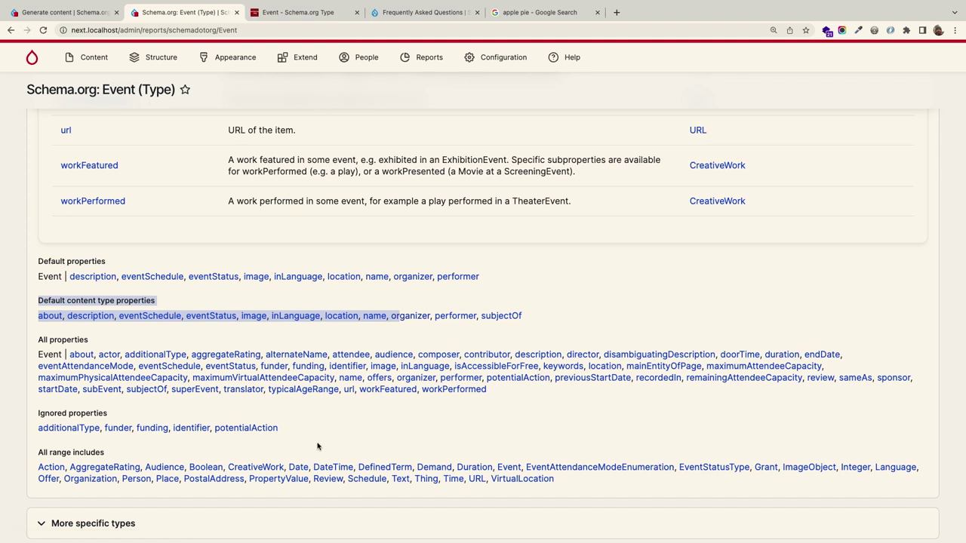
pyautogui.moveTo(322, 442); pyautogui.dragTo(34, 422)
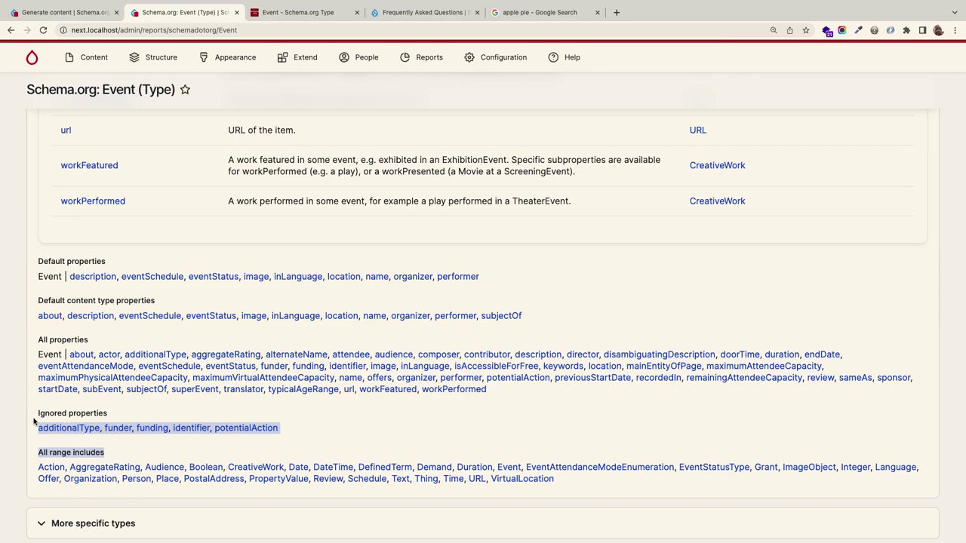
# - Expand StructuredValue in the Schema.org structured values report, open the ContactPoint type and examine its properties
pyautogui.scroll(20, 241, 378)
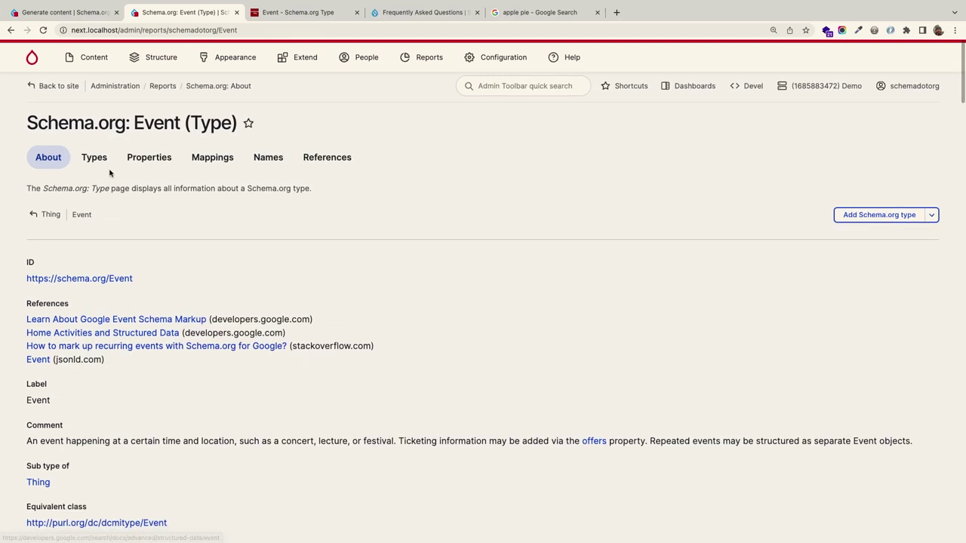
pyautogui.click(95, 160)
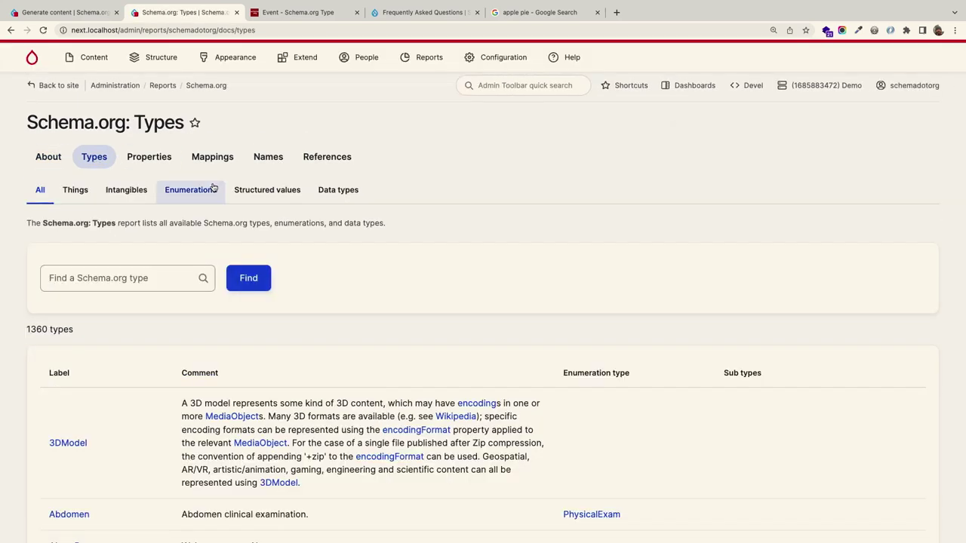
pyautogui.click(257, 190)
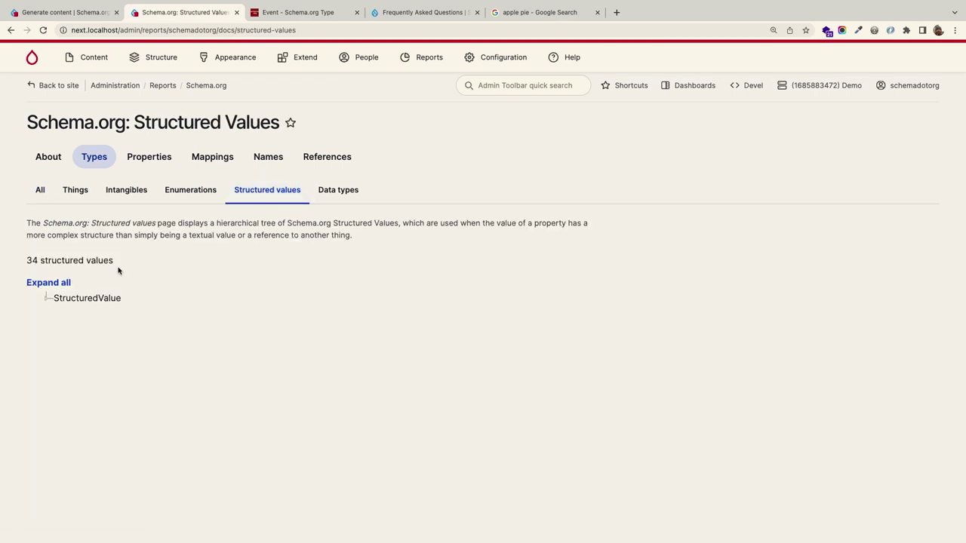
pyautogui.click(44, 301)
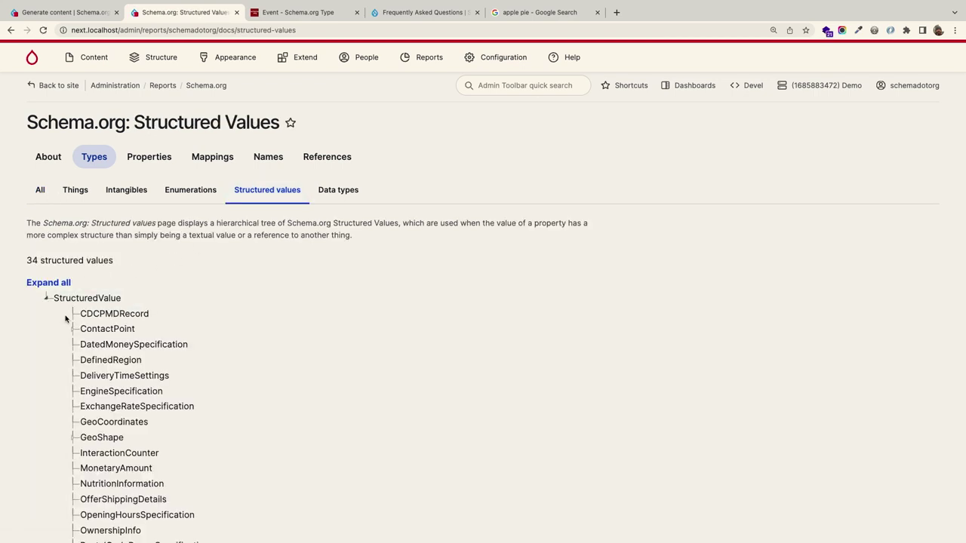
pyautogui.click(95, 328)
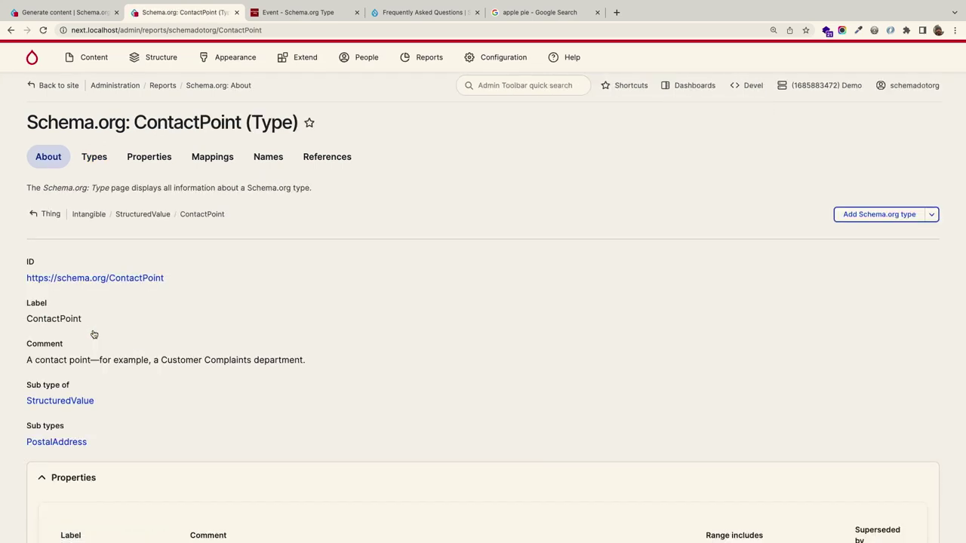
pyautogui.scroll(-5, 227, 349)
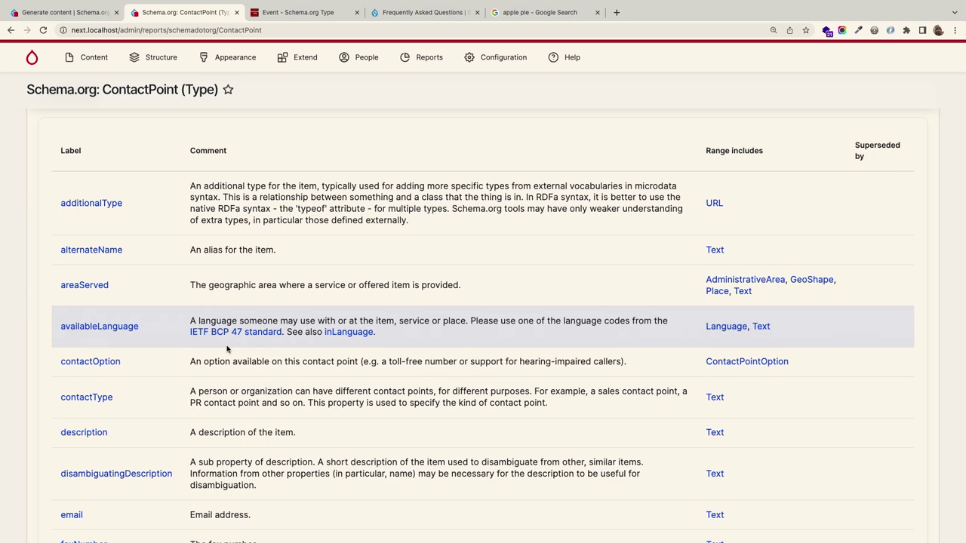
pyautogui.scroll(10, 226, 350)
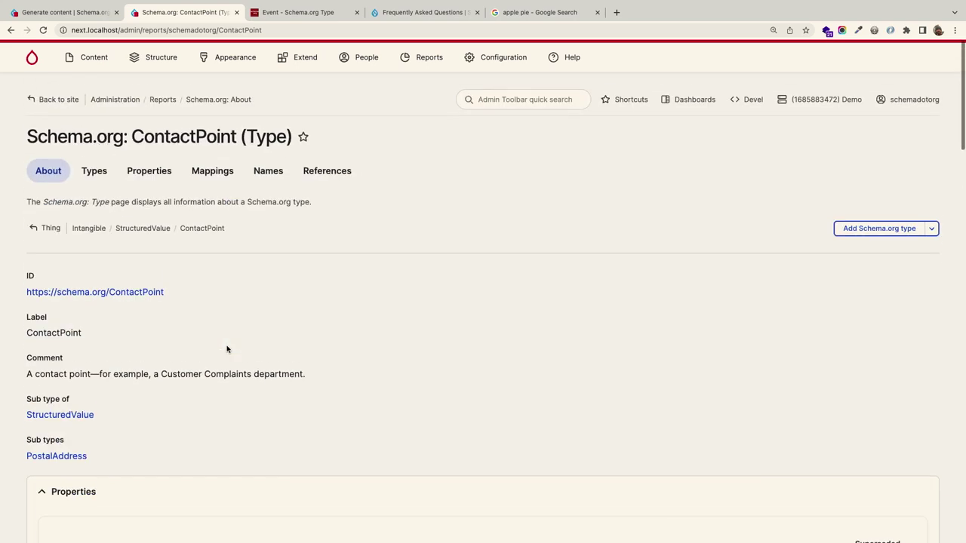
# - Open the Schema.org properties report's list of inverse relationships and highlight the member and memberOf properties
pyautogui.click(153, 167)
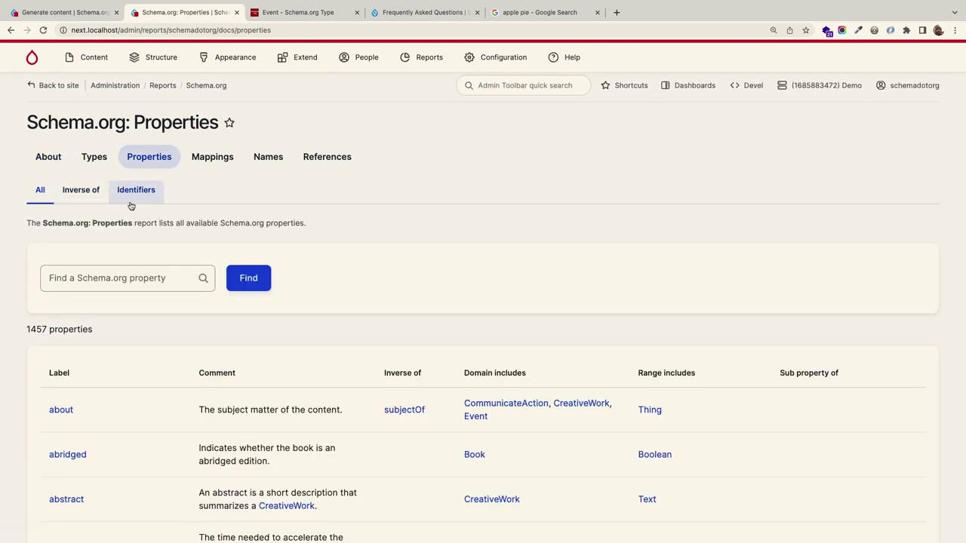
pyautogui.click(80, 191)
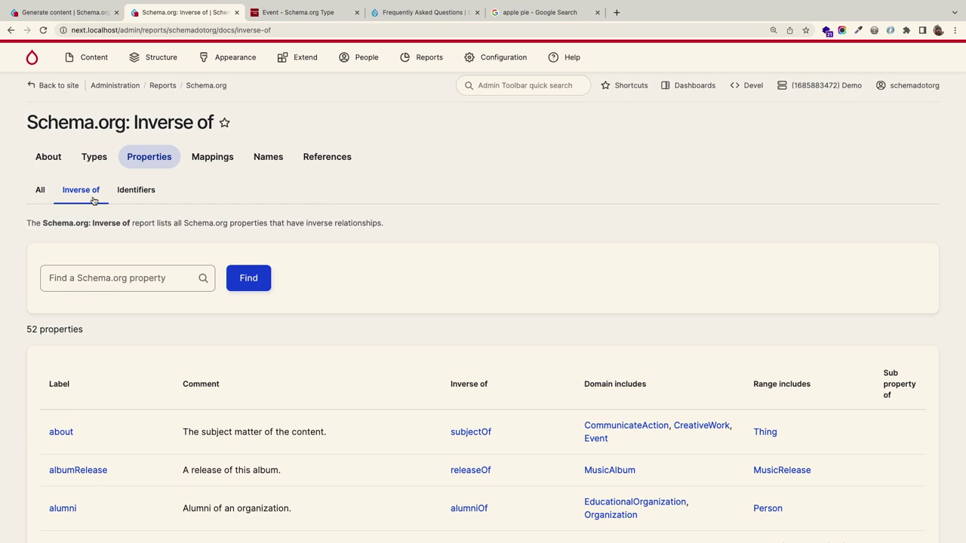
pyautogui.scroll(-15, 93, 200)
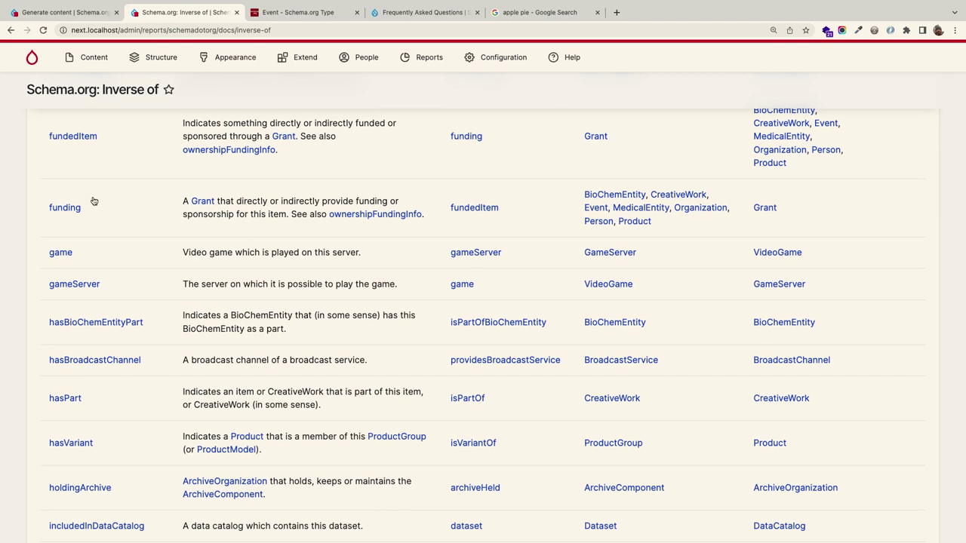
pyautogui.scroll(-10, 94, 201)
pyautogui.scroll(-5, 94, 201)
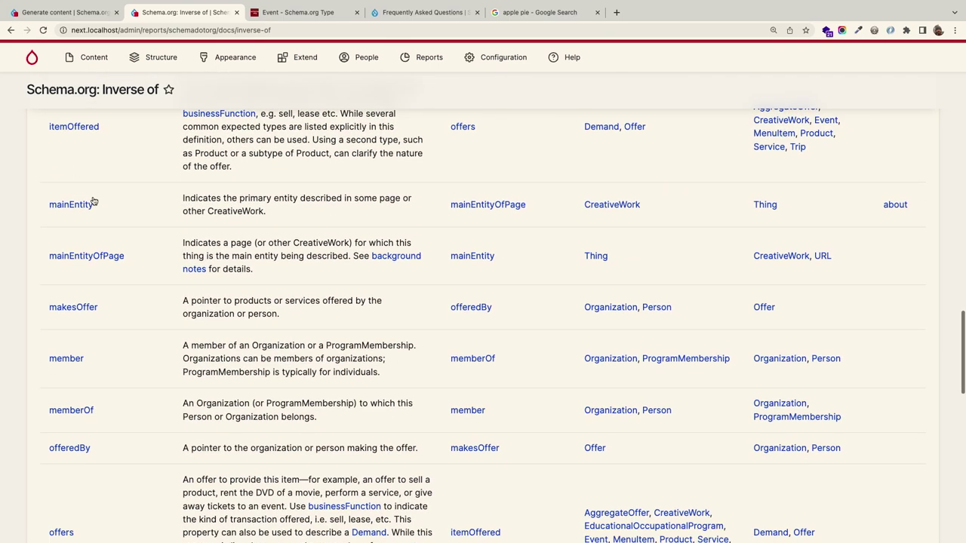
pyautogui.moveTo(58, 272); pyautogui.dragTo(317, 342)
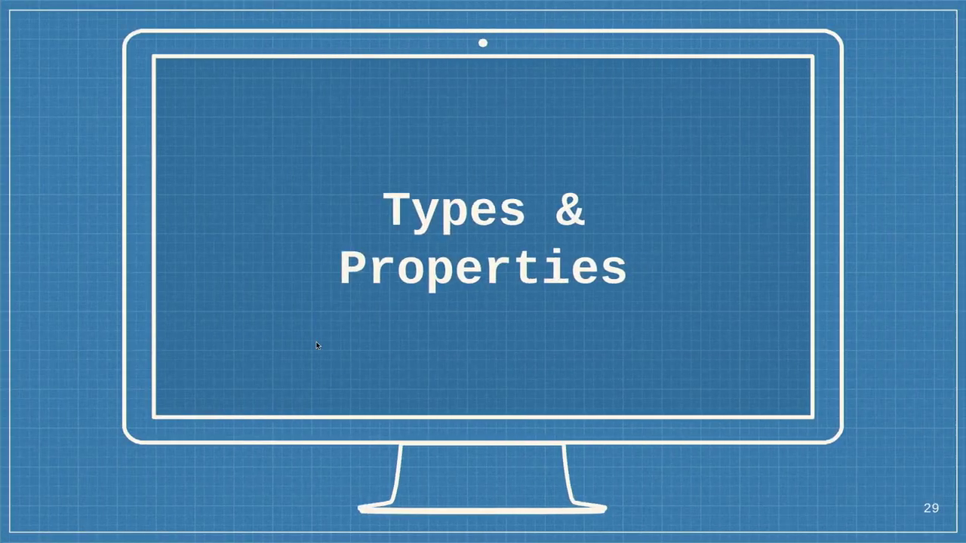
pyautogui.press('Right')
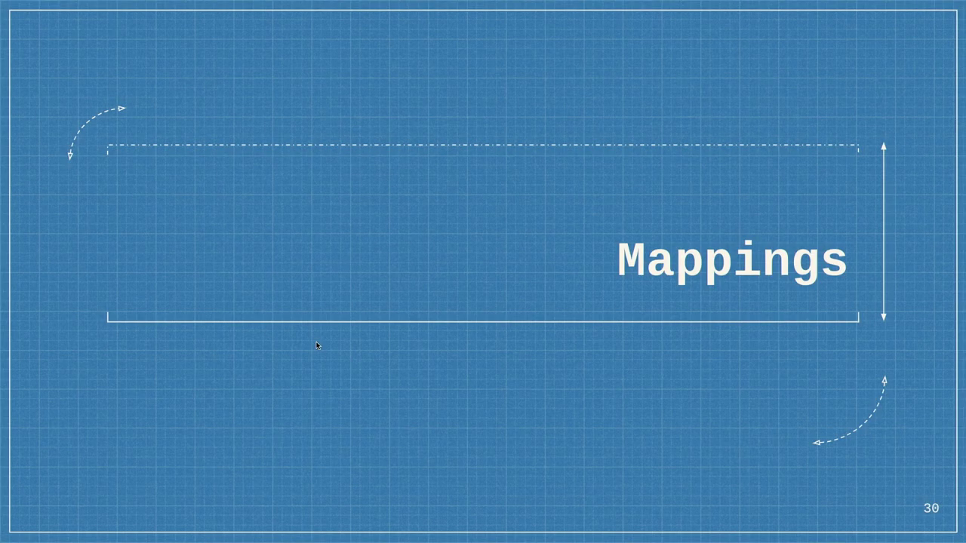
pyautogui.press('Right')
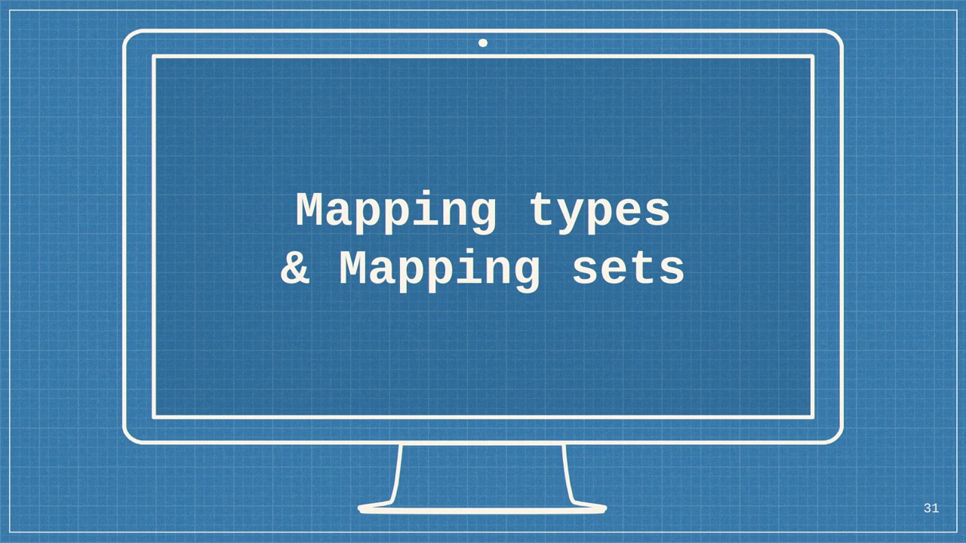
pyautogui.hotkey('ctrl', 'Left')
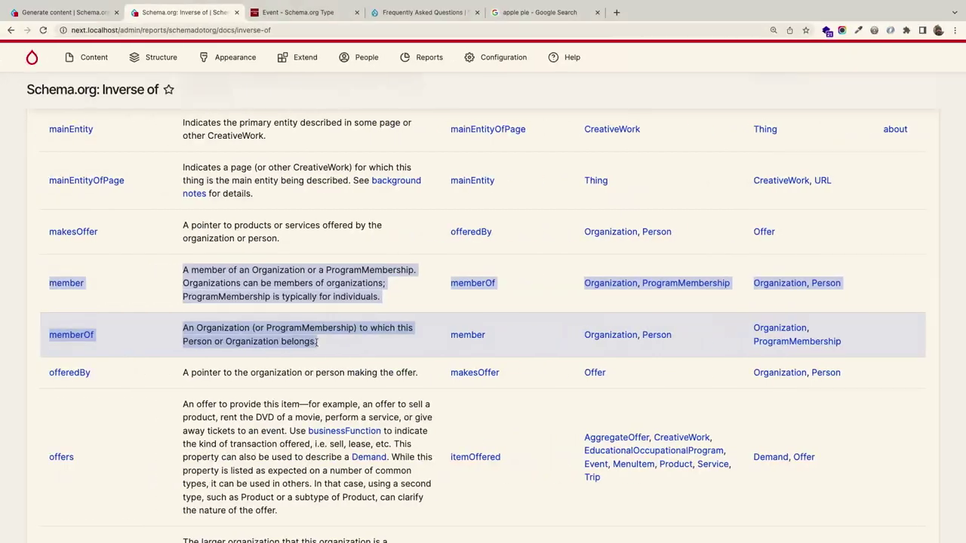
# - Open the Schema.org configuration under Search and metadata and examine the mappings of media types and content types
pyautogui.moveTo(514, 62)
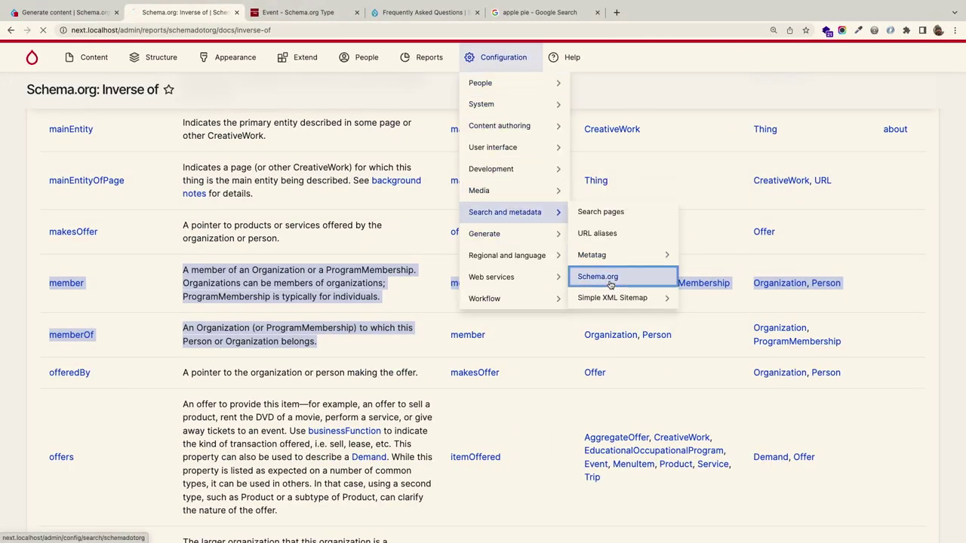
pyautogui.click(645, 277)
pyautogui.scroll(-2, 188, 217)
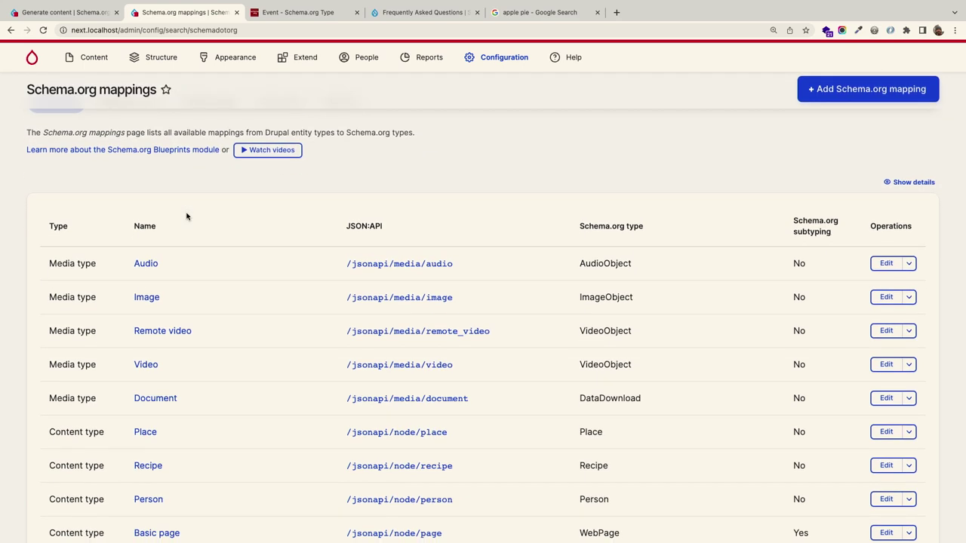
pyautogui.scroll(-4, 187, 217)
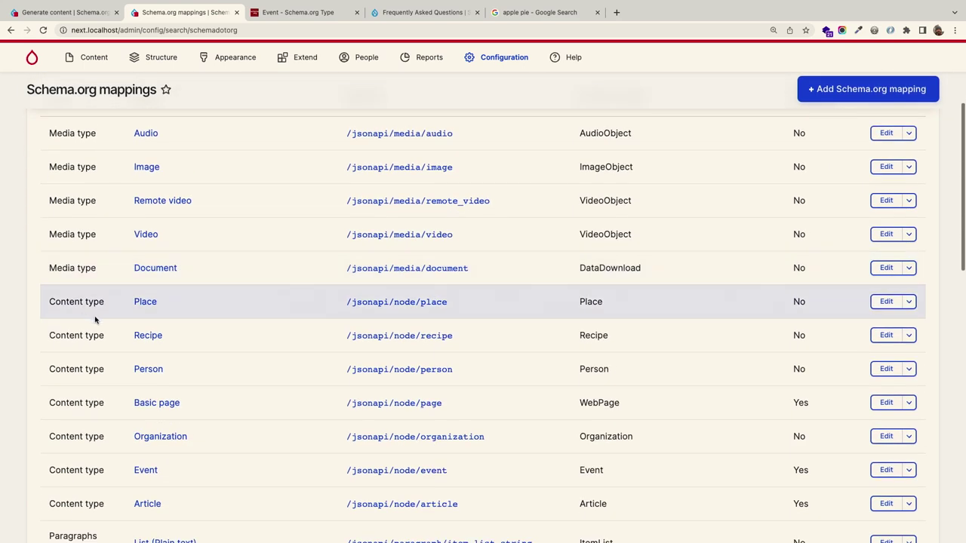
pyautogui.scroll(3, 246, 319)
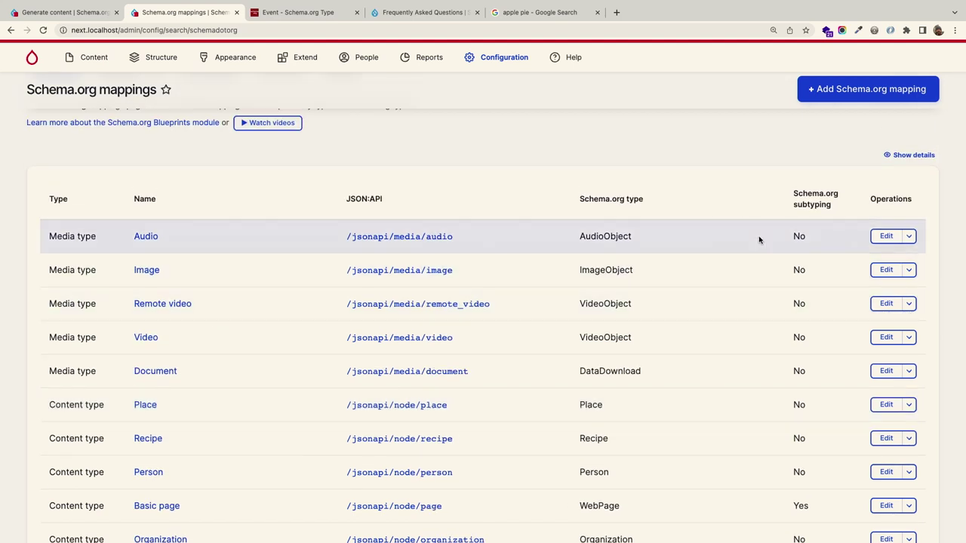
# - Open the Image media type's mapping, hide its unmapped properties and examine the mapped fields, then return to the mappings list
pyautogui.click(894, 276)
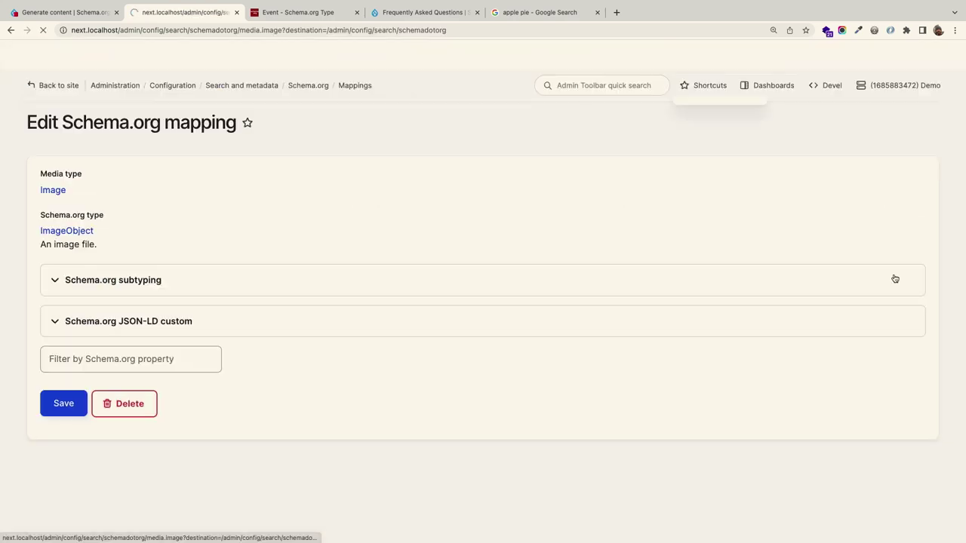
pyautogui.scroll(-4, 485, 270)
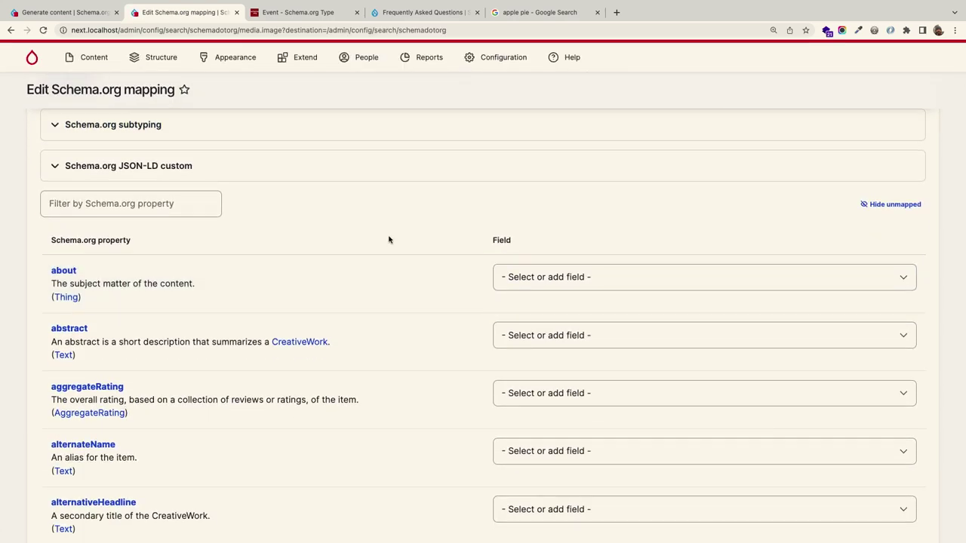
pyautogui.click(893, 205)
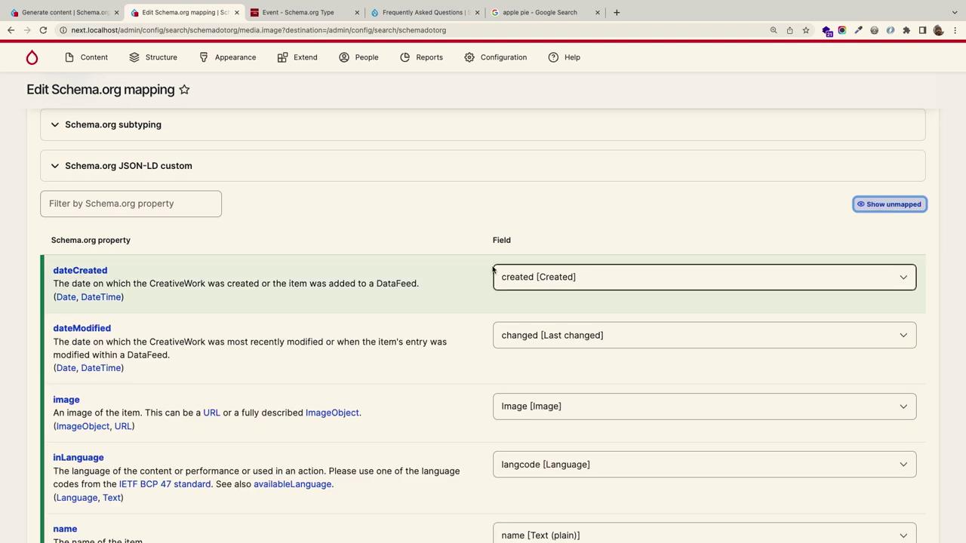
pyautogui.scroll(-5, 485, 272)
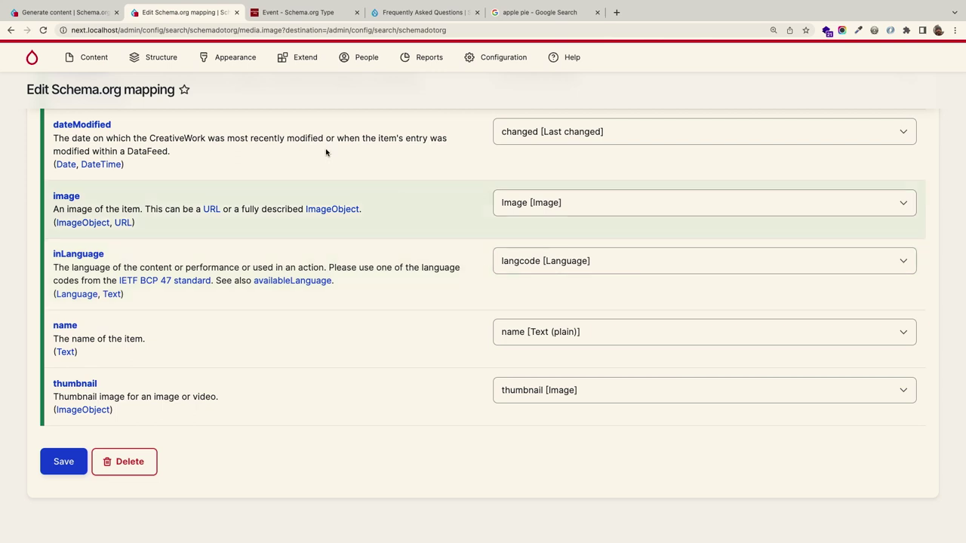
pyautogui.click(14, 30)
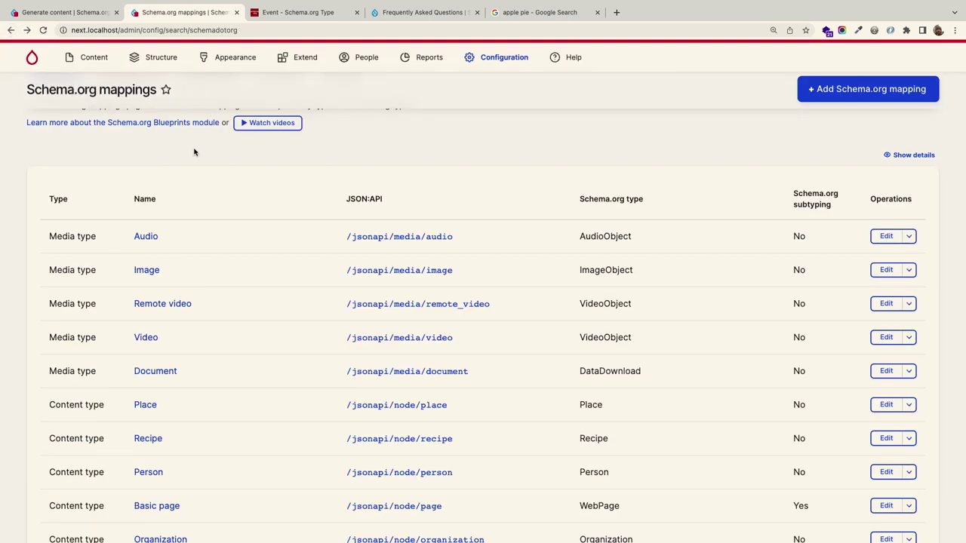
# - Examine the content type and paragraph type entries in the Schema.org mappings list
pyautogui.scroll(-5, 198, 174)
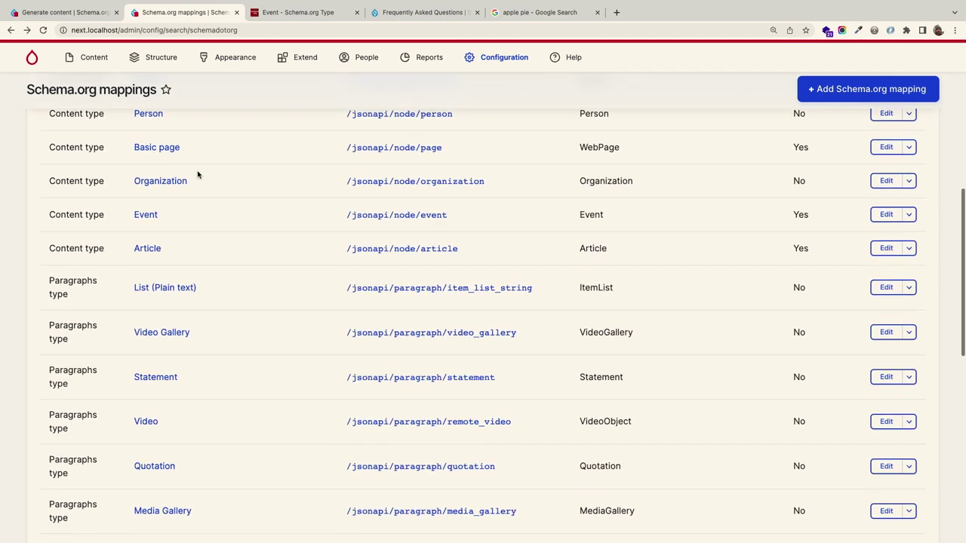
pyautogui.scroll(-2, 198, 174)
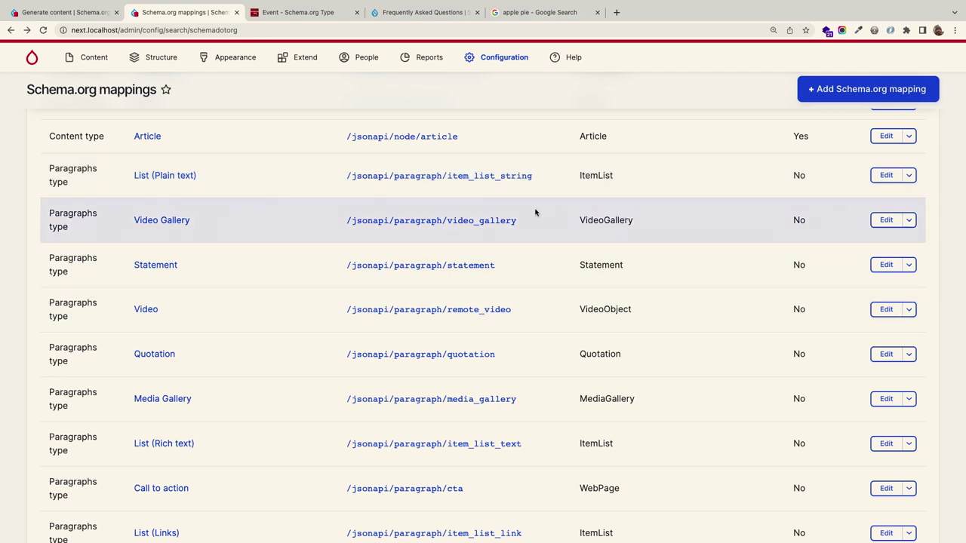
pyautogui.scroll(5, 457, 235)
pyautogui.scroll(5, 458, 234)
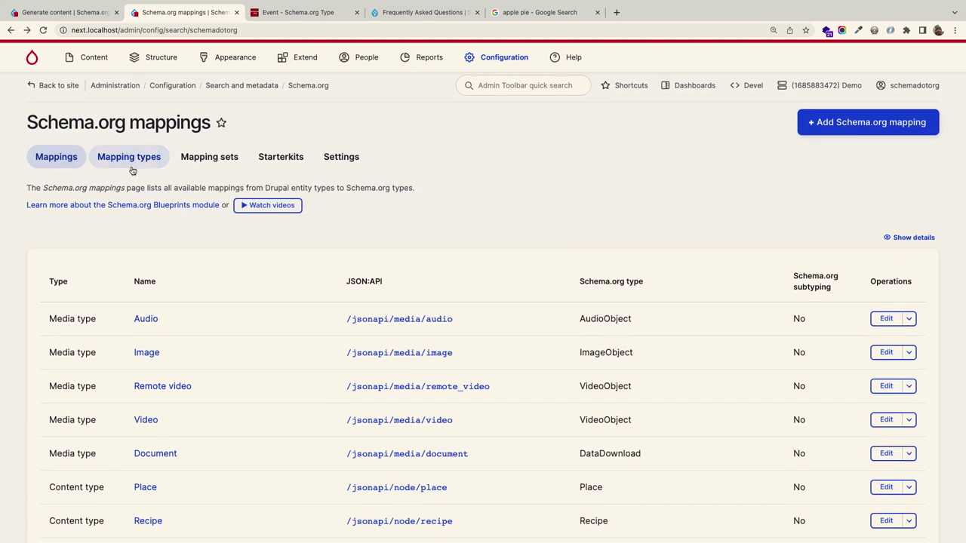
# - Open the Schema.org mapping types and highlight the default Schema.org types for Content and Media
pyautogui.click(130, 160)
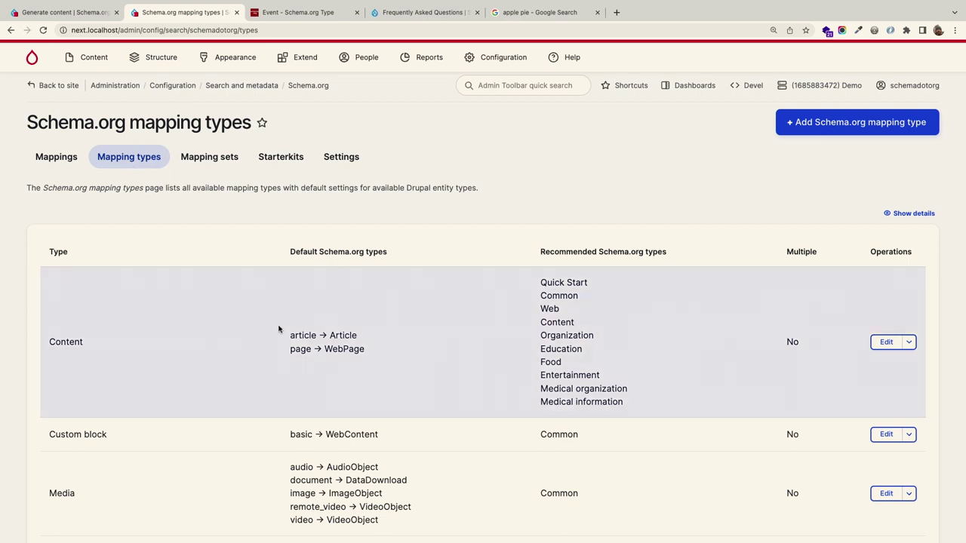
pyautogui.moveTo(287, 334); pyautogui.dragTo(377, 352)
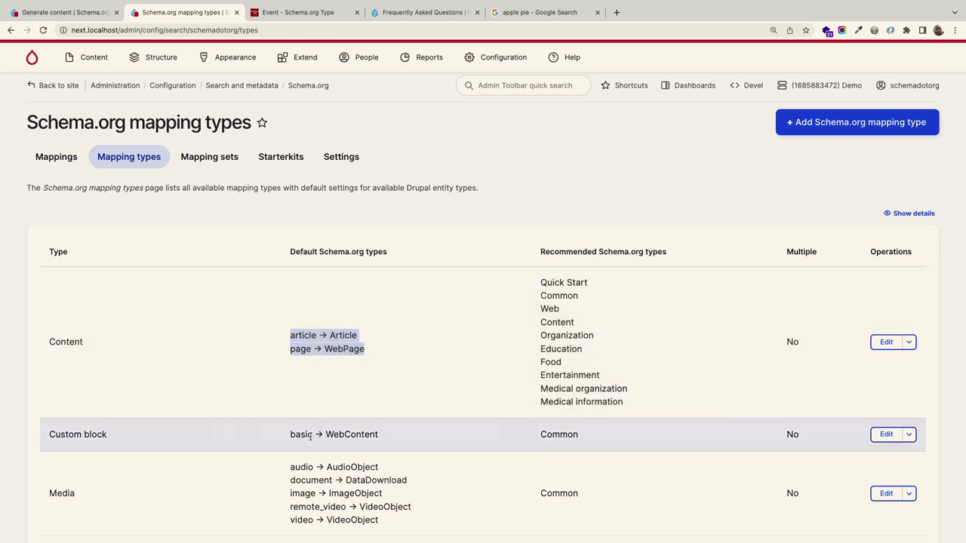
pyautogui.moveTo(290, 462); pyautogui.dragTo(410, 524)
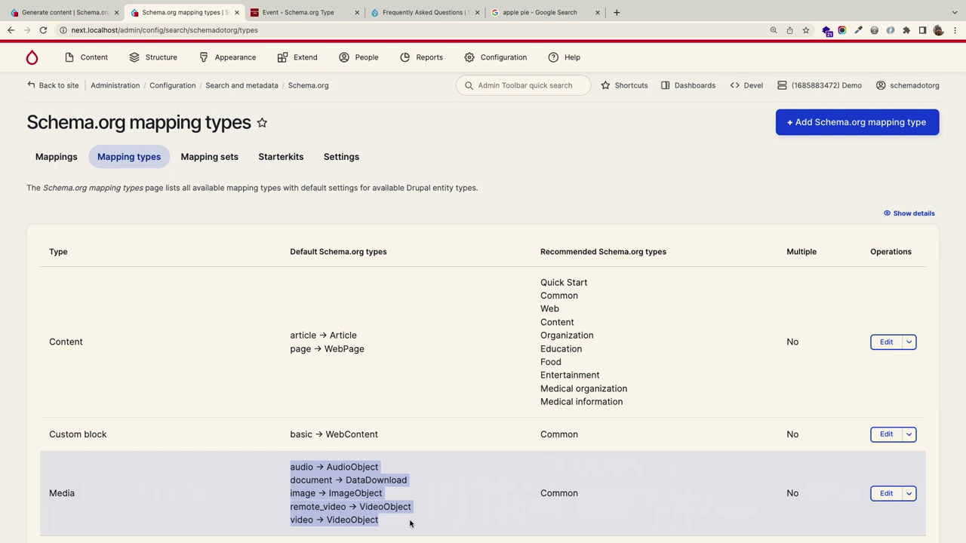
# - Open the Schema.org mapping sets and examine the available sets and their types
pyautogui.click(197, 159)
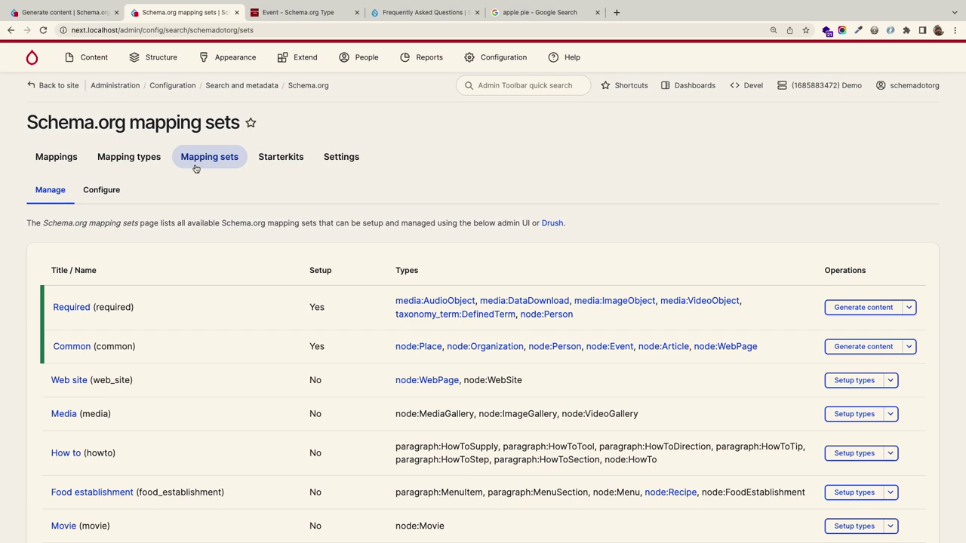
pyautogui.scroll(-2, 195, 168)
pyautogui.scroll(-2, 227, 188)
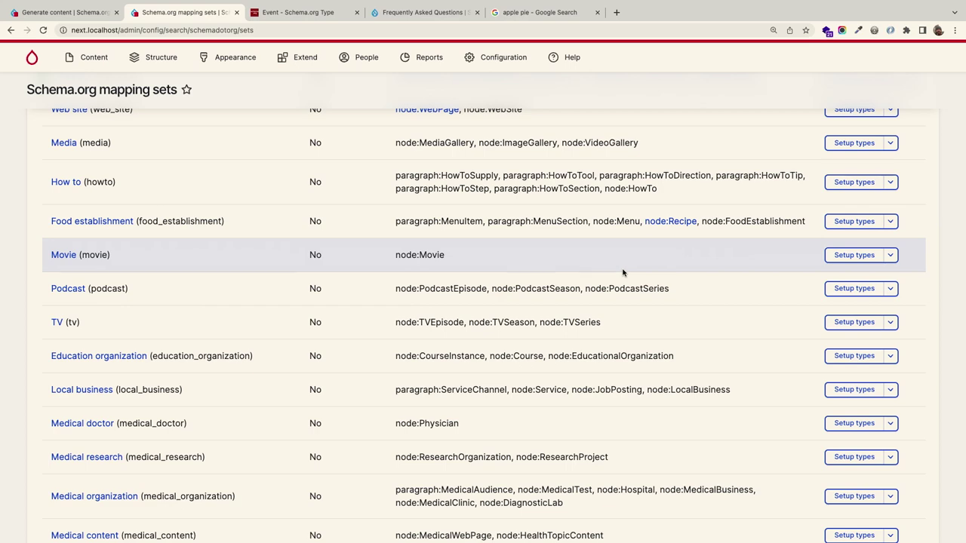
pyautogui.scroll(5, 622, 272)
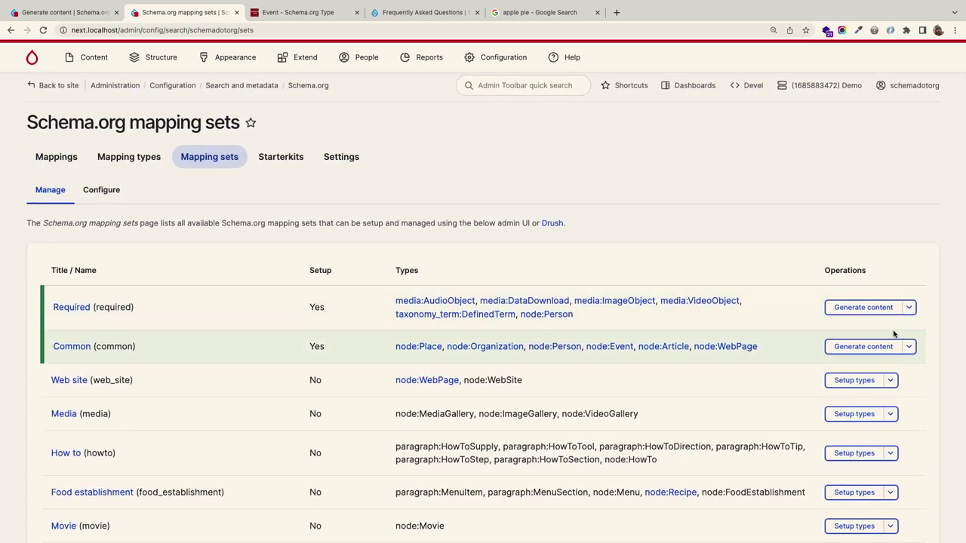
# - Open the details of the Common mapping set, download it as CSV and return to the mapping sets list
pyautogui.click(909, 347)
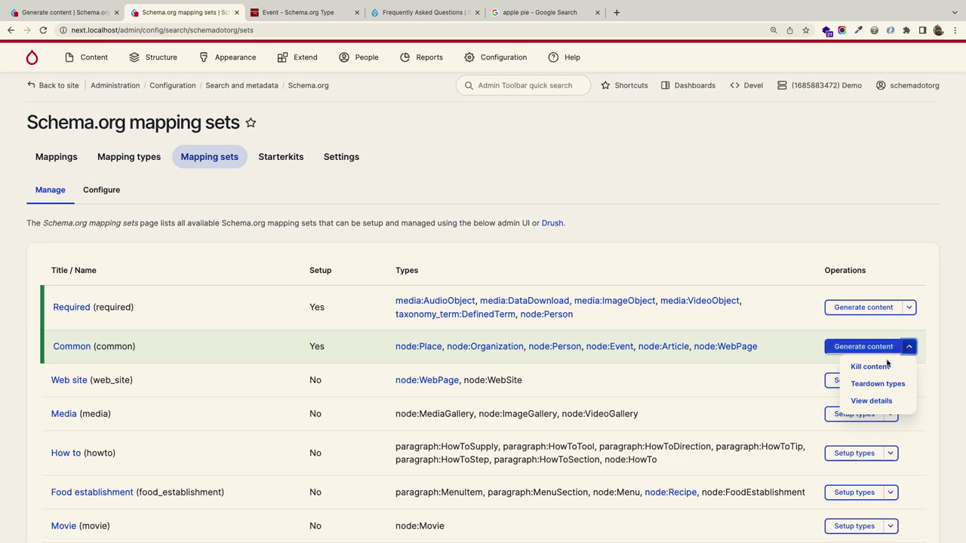
pyautogui.click(870, 400)
pyautogui.scroll(-5, 362, 364)
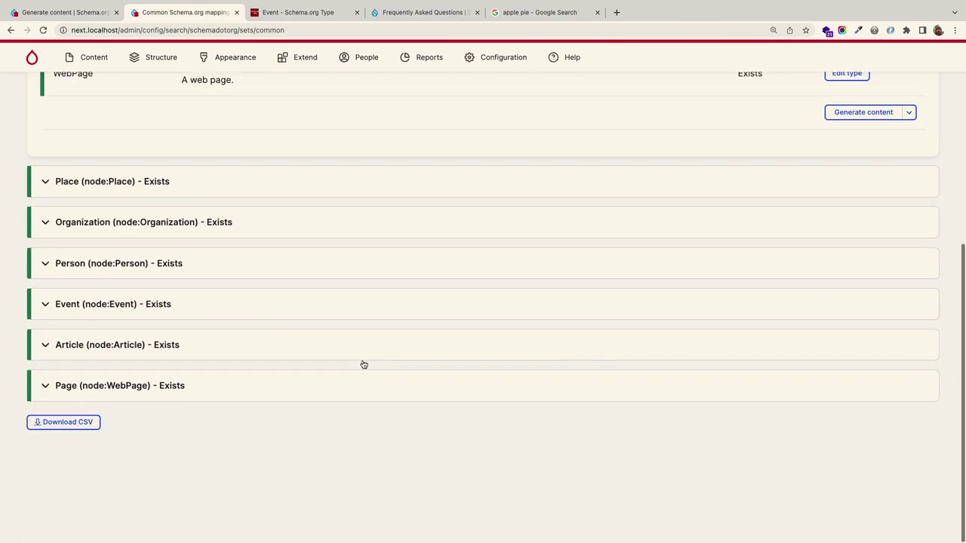
pyautogui.click(69, 477)
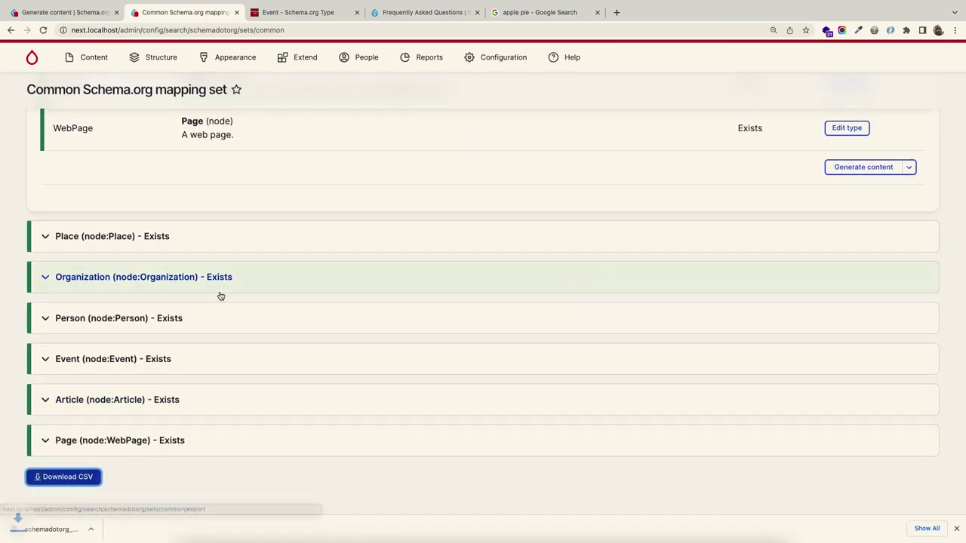
pyautogui.click(9, 30)
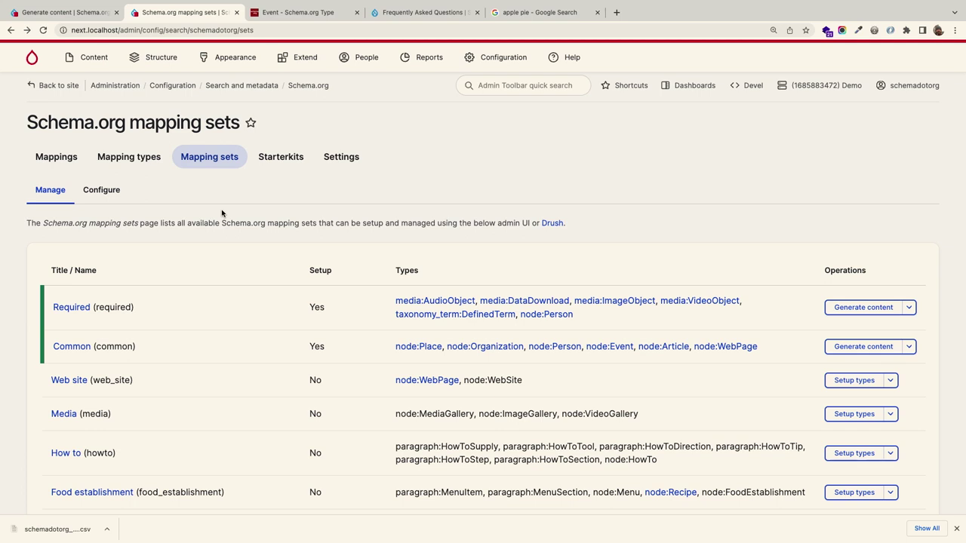
# - Open the mapping sets configuration in YAML form, highlight the required set's definition and examine the sets that follow
pyautogui.click(89, 189)
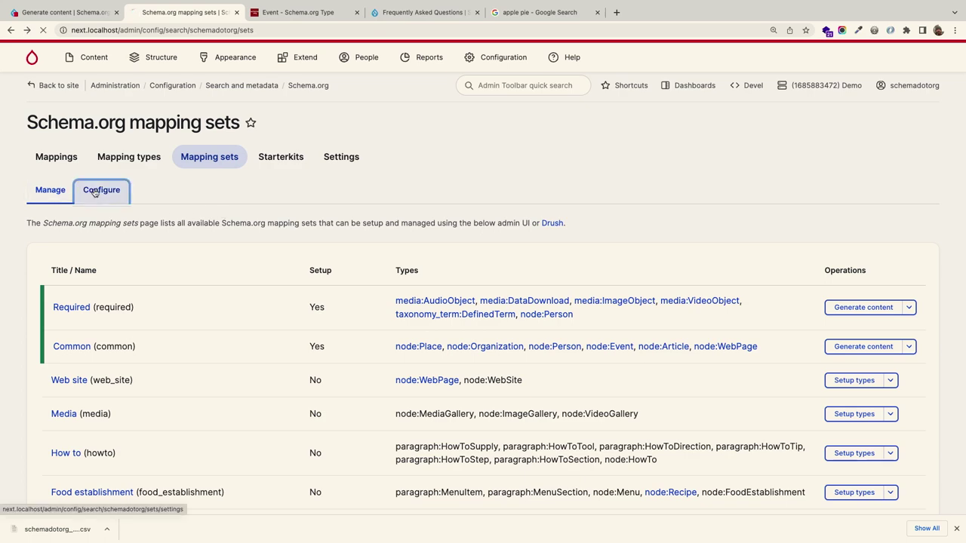
pyautogui.scroll(-1, 299, 268)
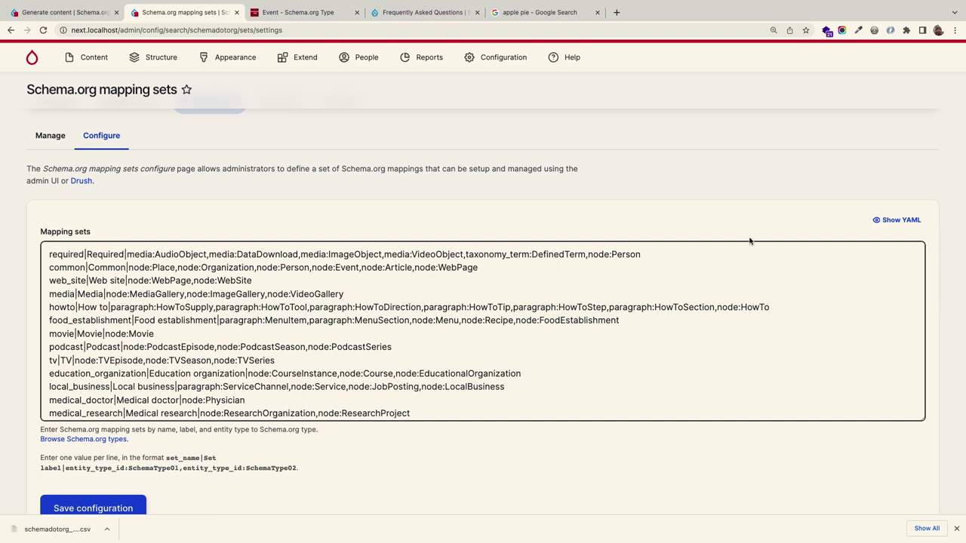
pyautogui.click(897, 219)
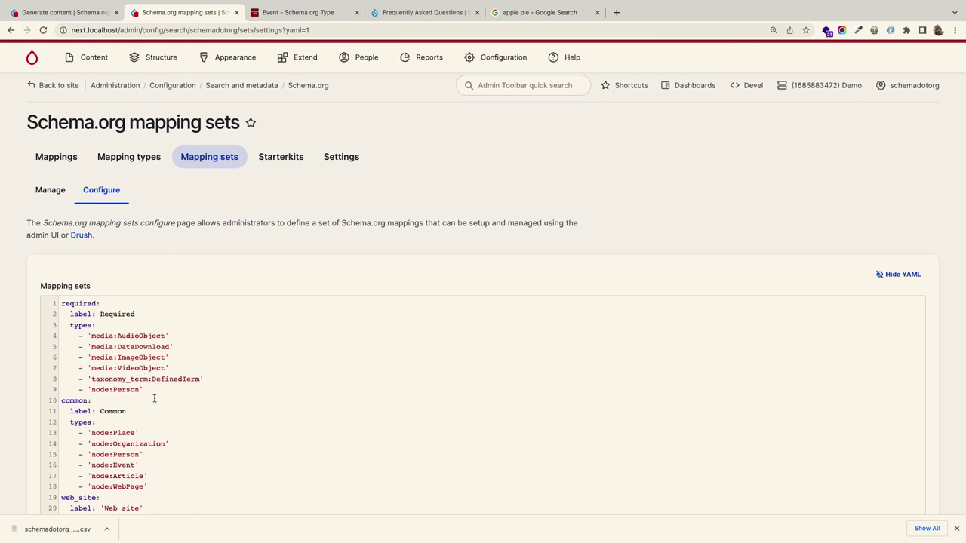
pyautogui.moveTo(154, 400); pyautogui.dragTo(60, 302)
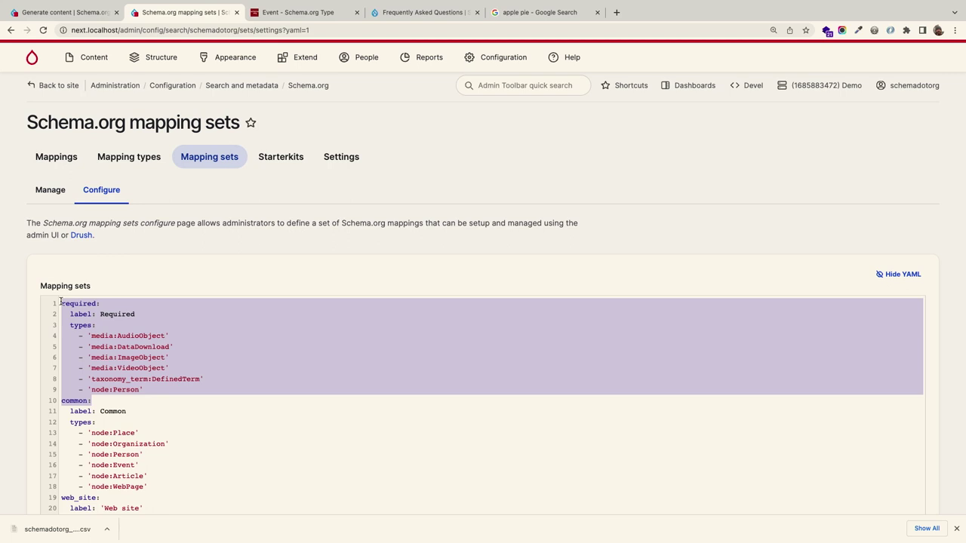
pyautogui.click(76, 312)
pyautogui.scroll(-4, 76, 312)
pyautogui.click(153, 363)
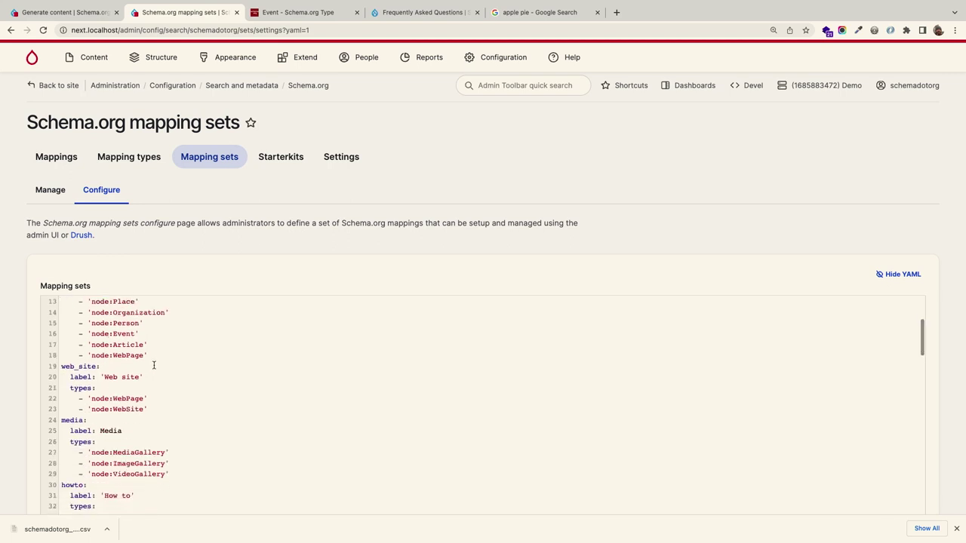
pyautogui.scroll(3, 153, 362)
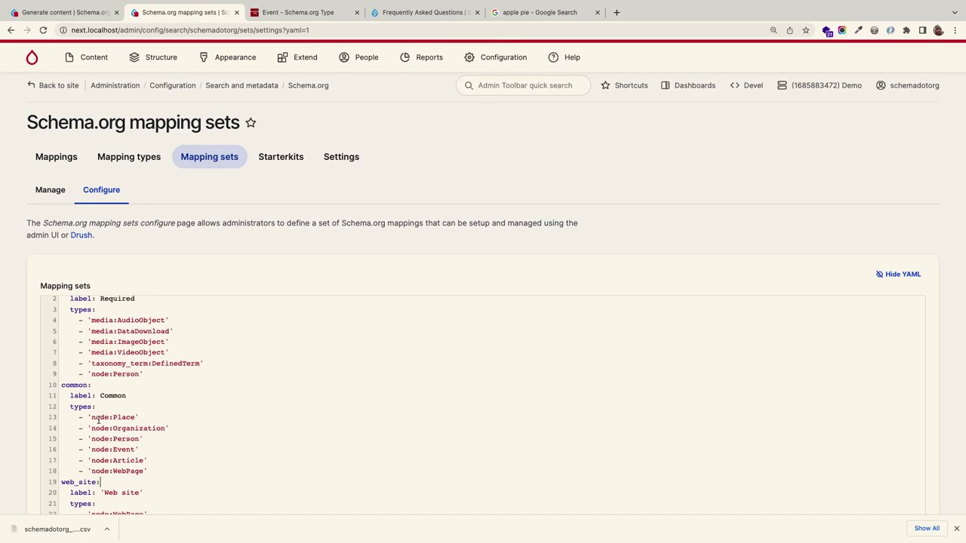
pyautogui.hotkey('ctrl', 'Right')
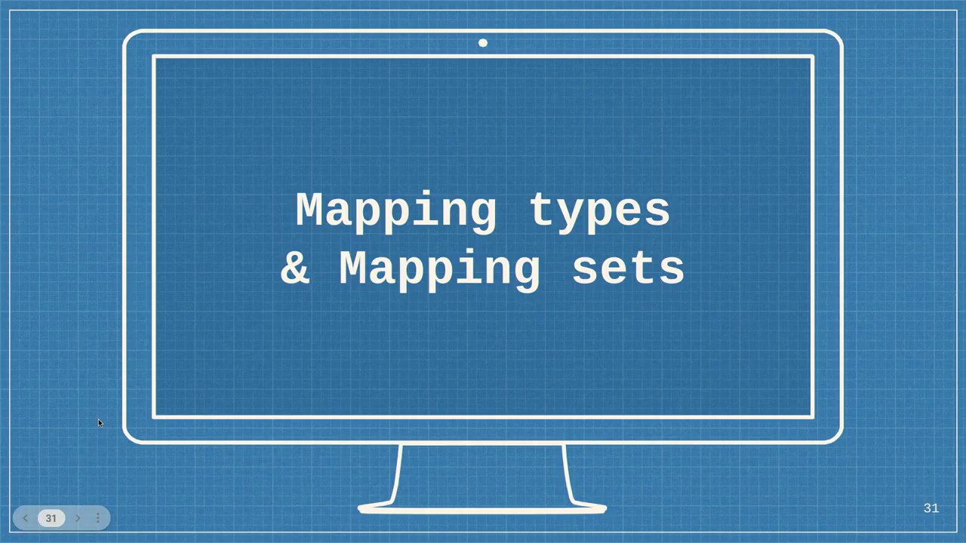
pyautogui.press('Right')
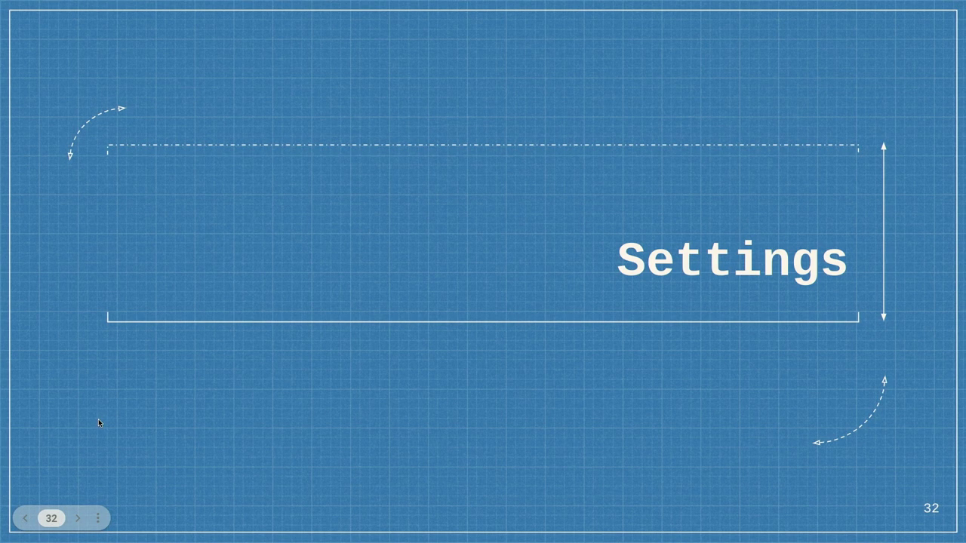
pyautogui.press('Right')
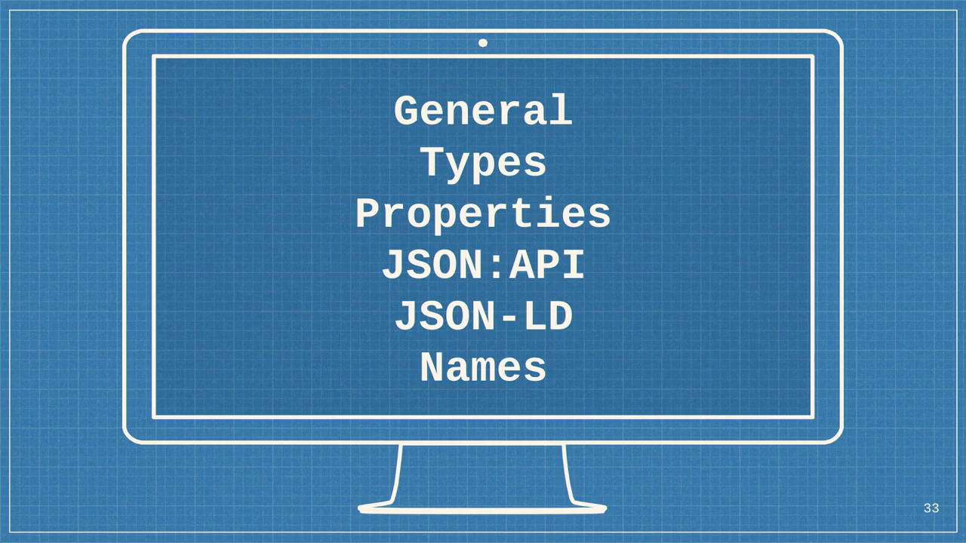
pyautogui.hotkey('ctrl', 'Left')
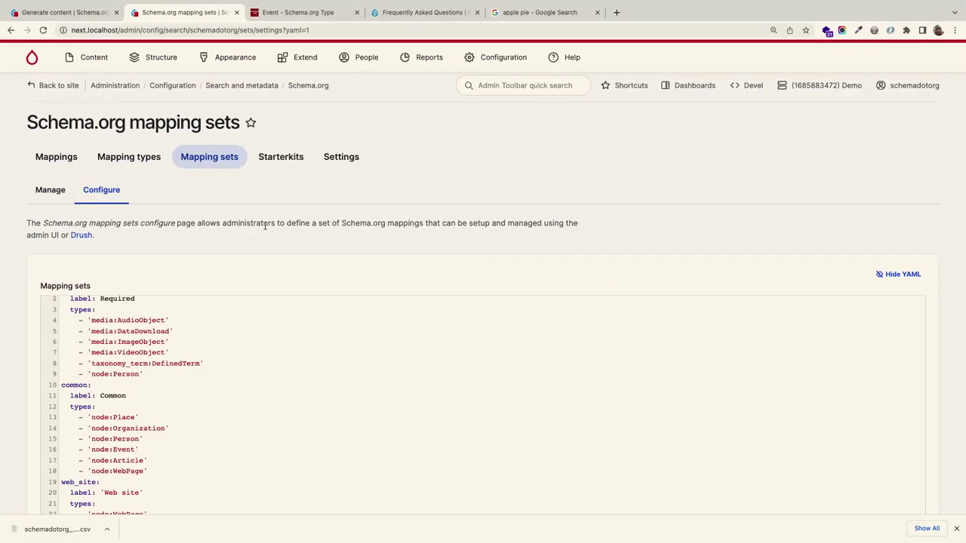
# - Open the Schema.org general settings, expand only the description settings and highlight the three null entries in the custom descriptions
pyautogui.click(336, 158)
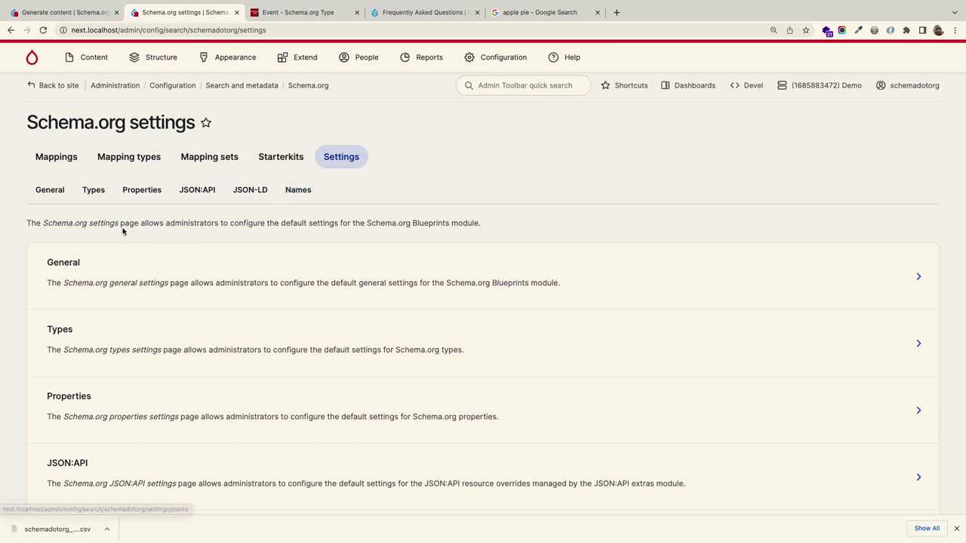
pyautogui.click(34, 194)
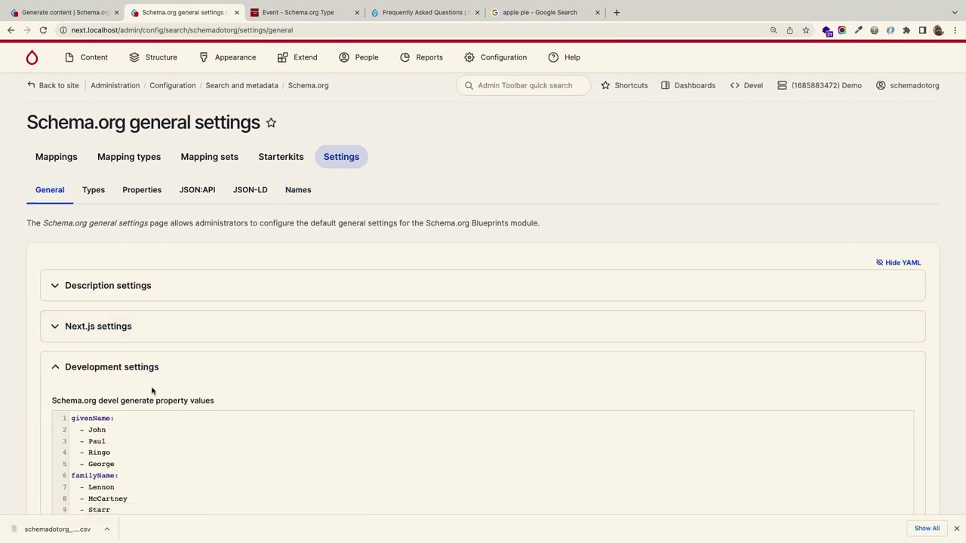
pyautogui.click(151, 374)
pyautogui.click(172, 293)
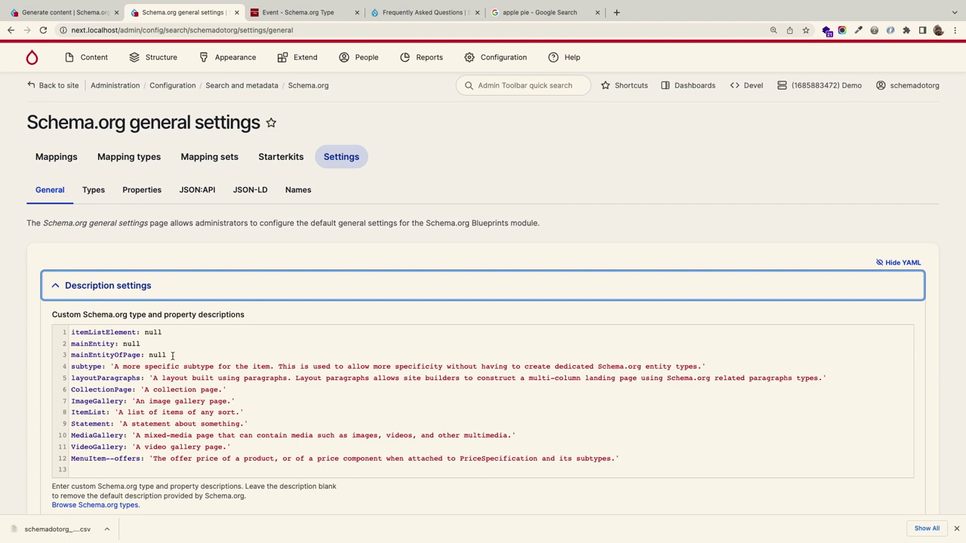
pyautogui.moveTo(173, 355); pyautogui.dragTo(64, 329)
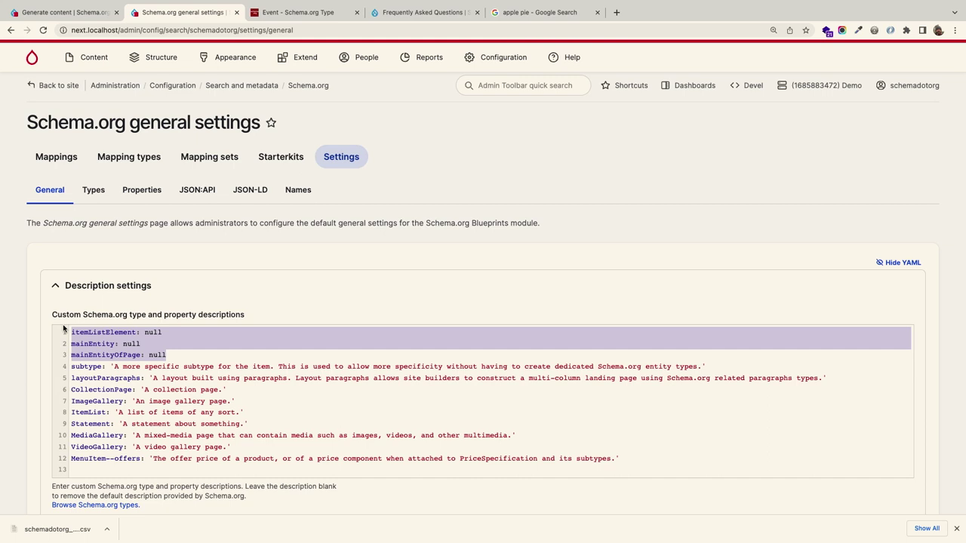
pyautogui.scroll(-5, 76, 332)
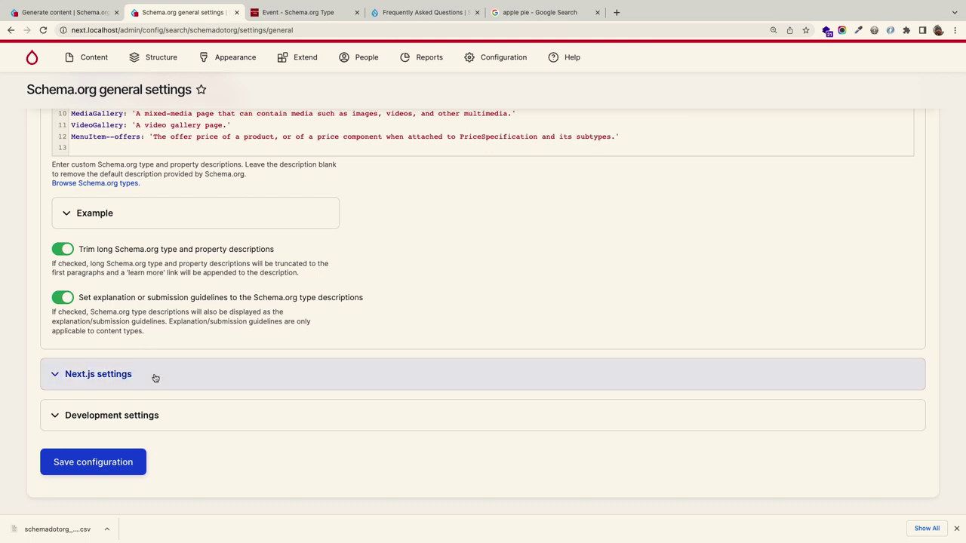
pyautogui.scroll(5, 153, 377)
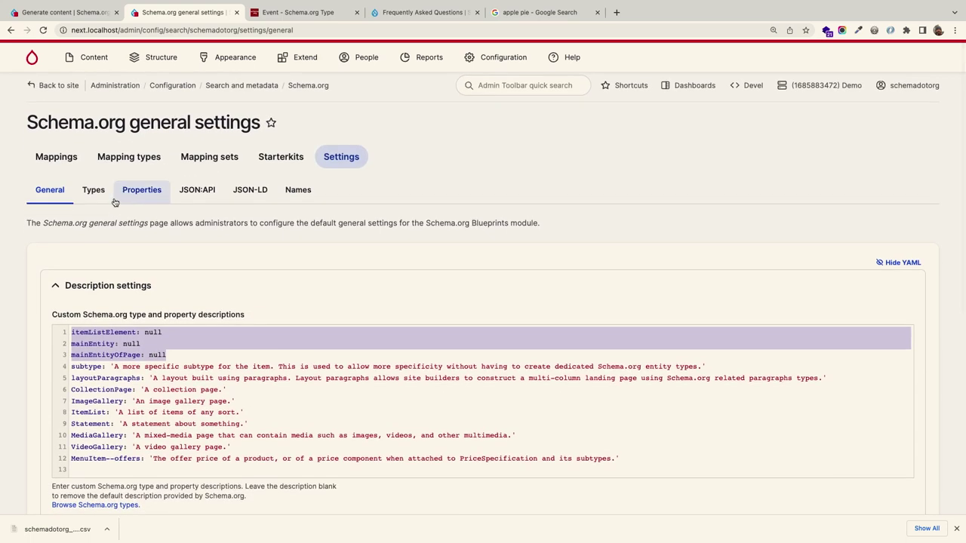
# - Open the Schema.org types settings and highlight the WebPage and FAQPage entries in the default entity type definitions
pyautogui.click(96, 198)
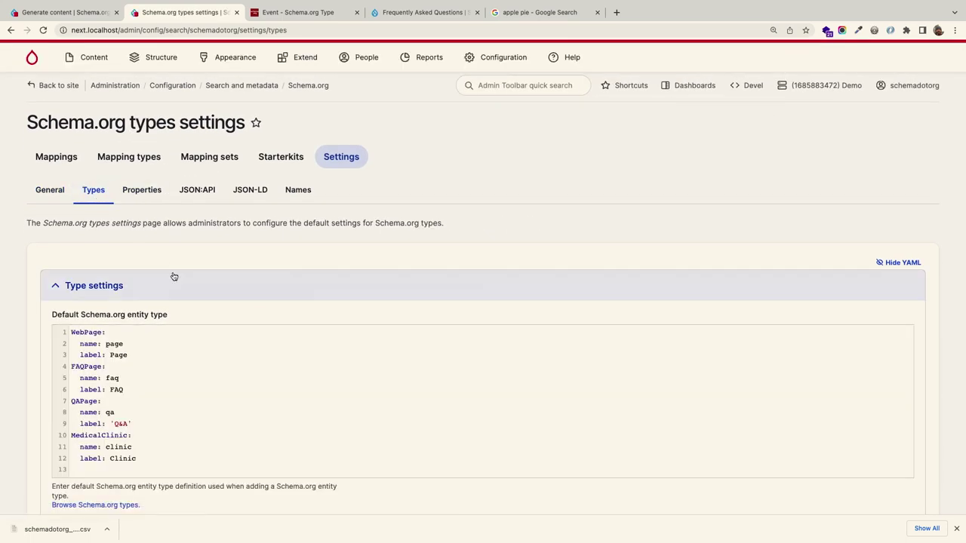
pyautogui.moveTo(72, 332); pyautogui.dragTo(160, 372)
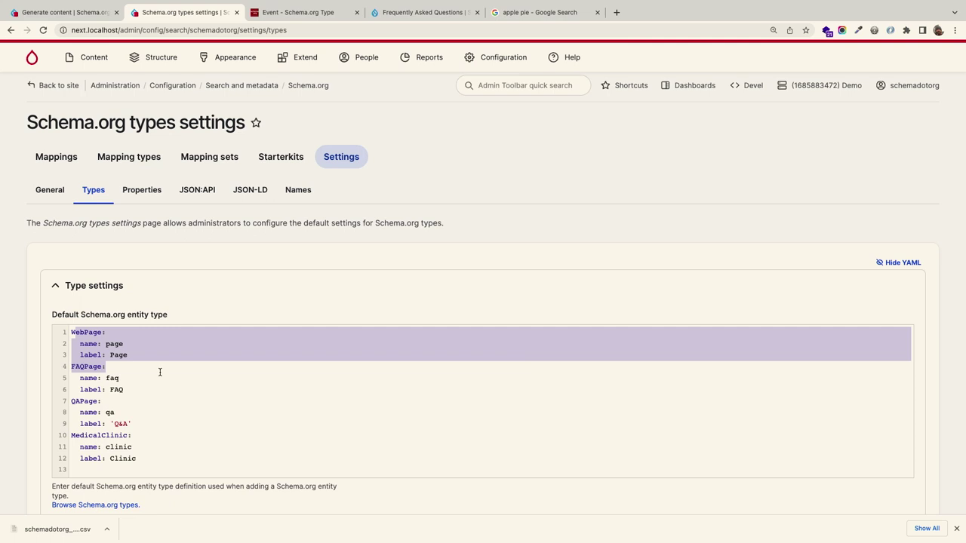
pyautogui.moveTo(151, 390); pyautogui.dragTo(57, 375)
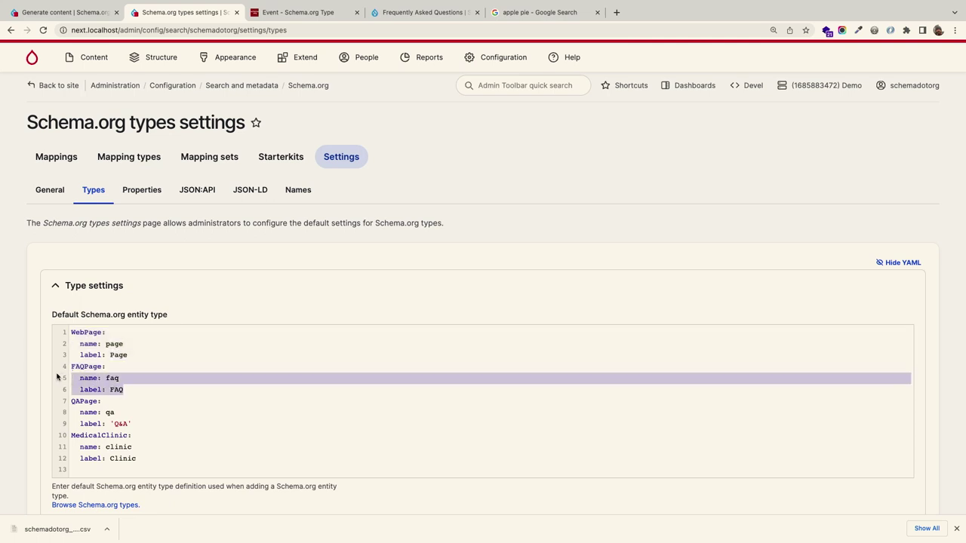
# - Enlarge the page and examine the default Schema.org type properties, from CreativeWork and Article through PodcastSeries and TVSeries
pyautogui.scroll(-8, 56, 376)
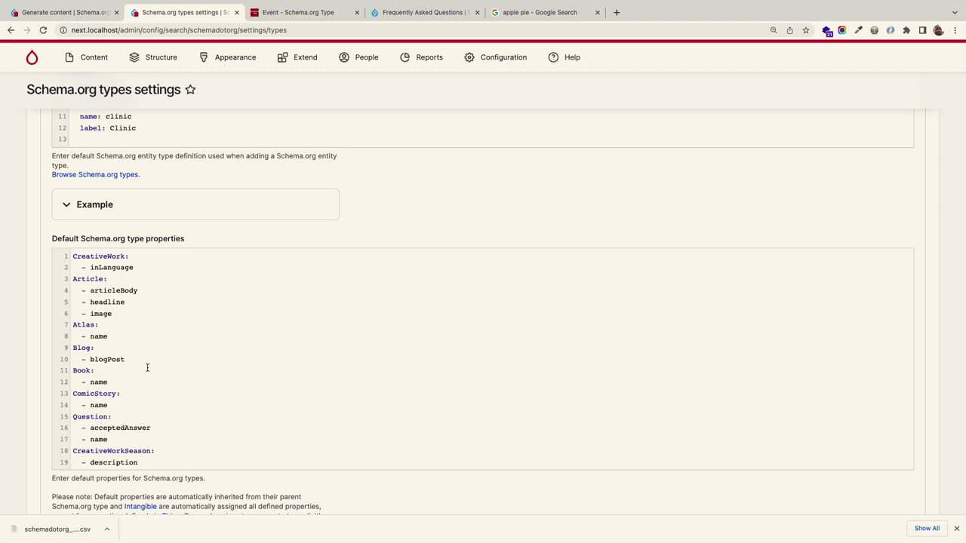
pyautogui.press('super+equal')
pyautogui.press('super+equal')
pyautogui.press('super+equal')
pyautogui.press('super+equal')
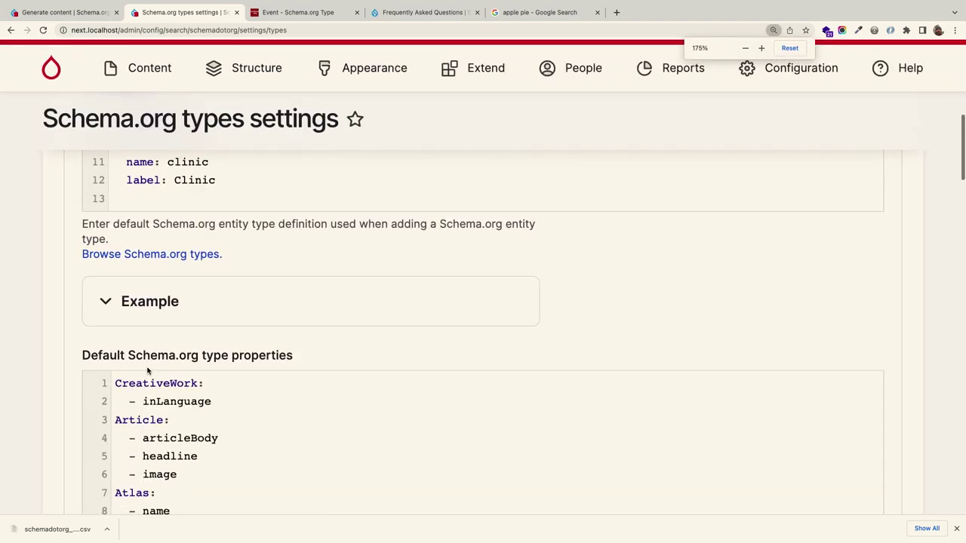
pyautogui.press('super+minus')
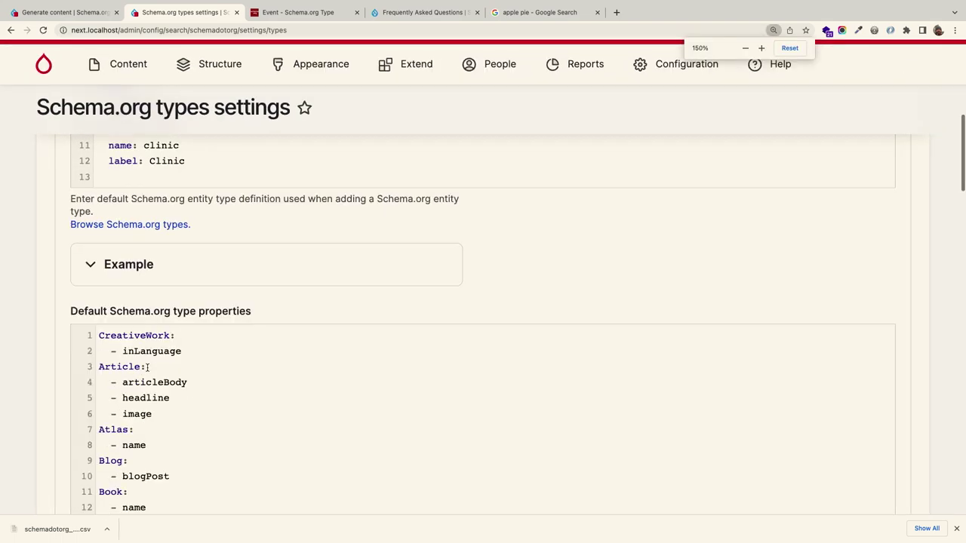
pyautogui.scroll(-7, 110, 374)
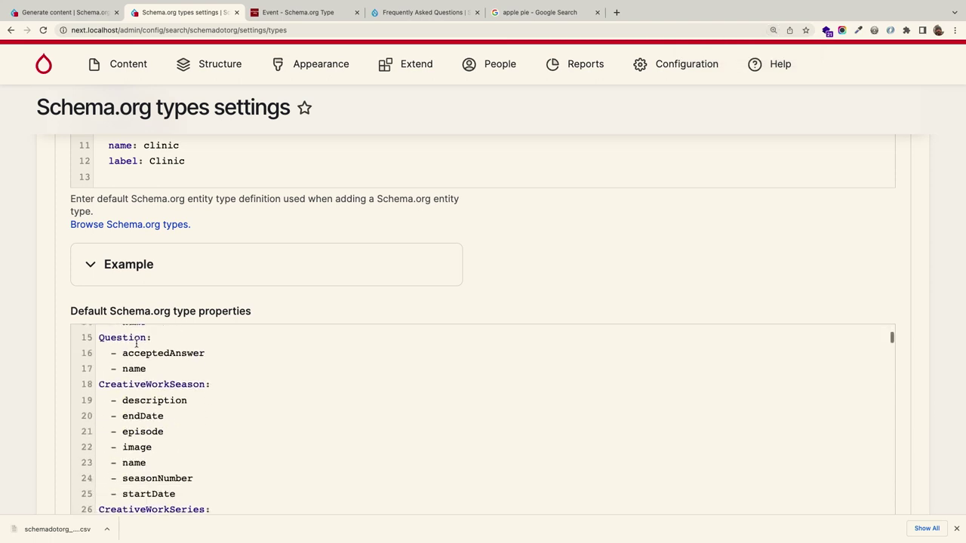
pyautogui.scroll(-7, 149, 355)
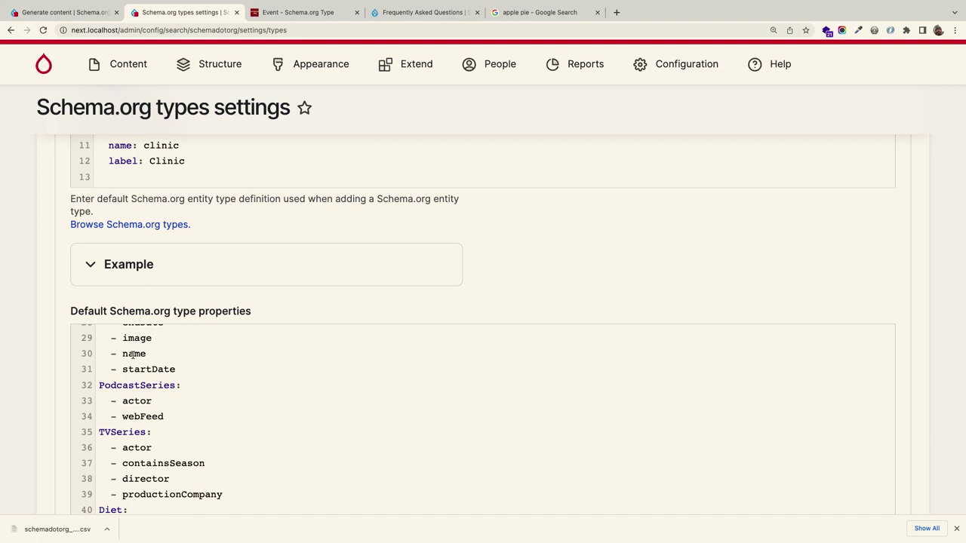
pyautogui.hotkey('ctrl', '-')
pyautogui.scroll(5, 198, 274)
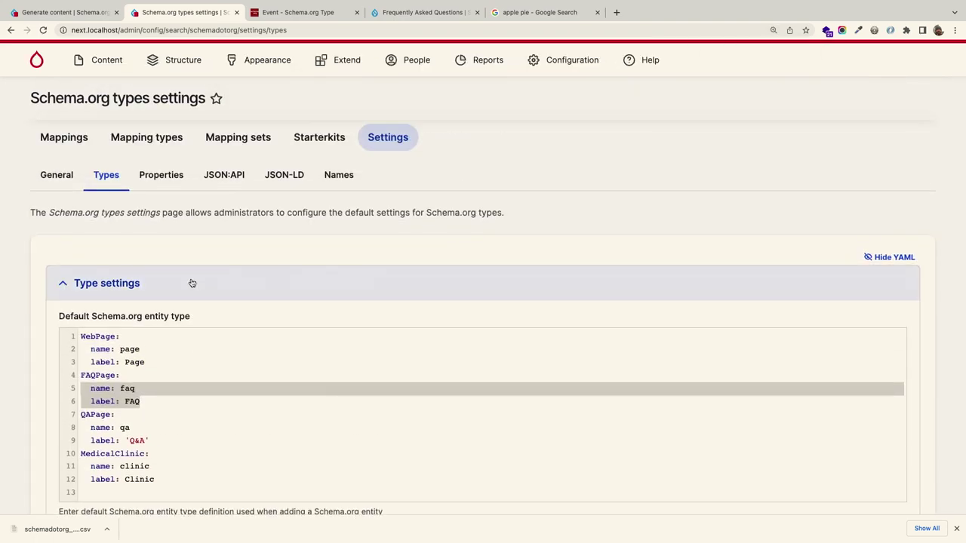
# - Collapse the type settings, review the scheduled Schema.org types in the scheduler settings and collapse that section
pyautogui.click(191, 283)
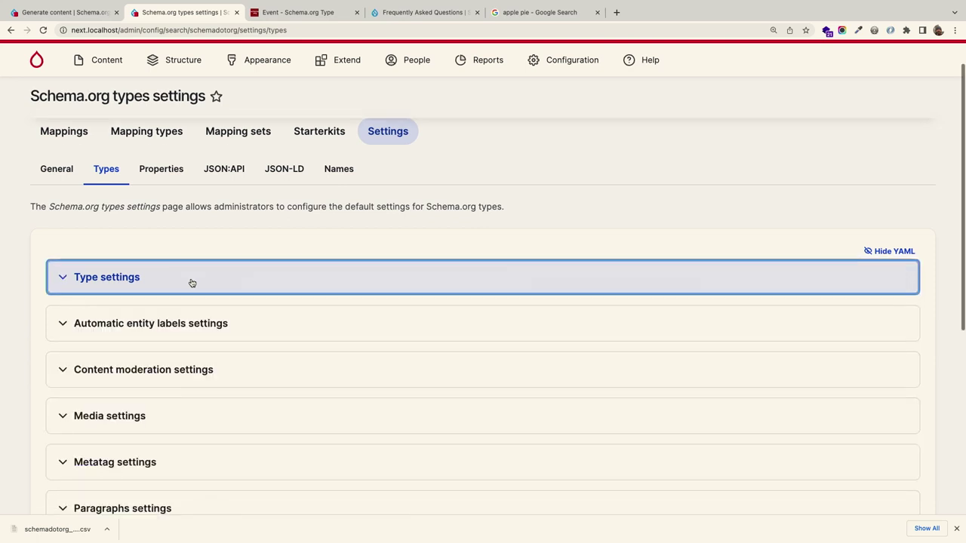
pyautogui.scroll(-5, 192, 283)
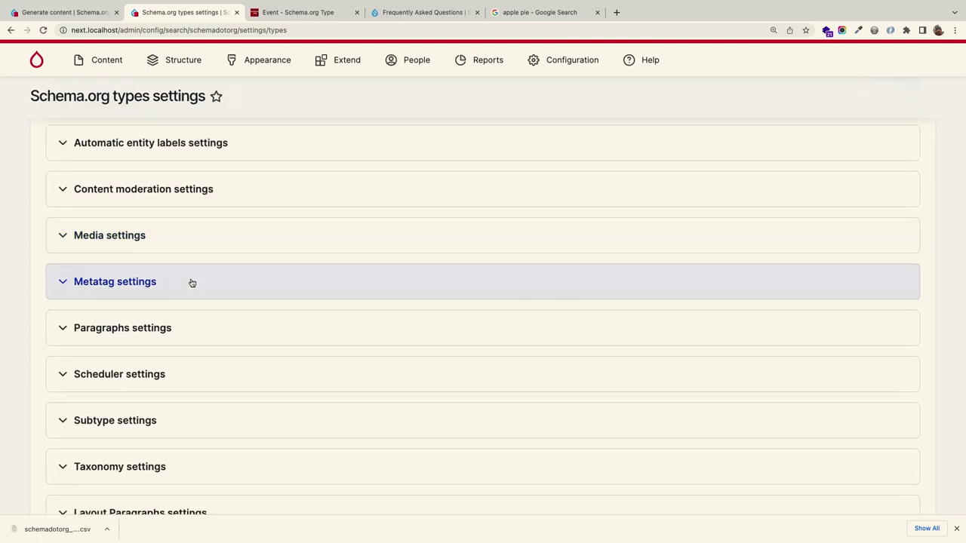
pyautogui.click(193, 375)
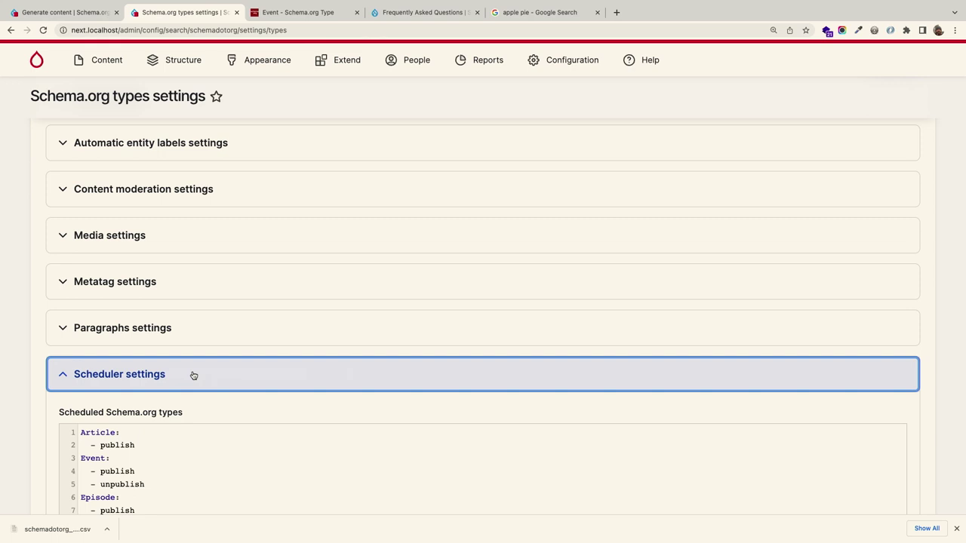
pyautogui.scroll(-2, 193, 375)
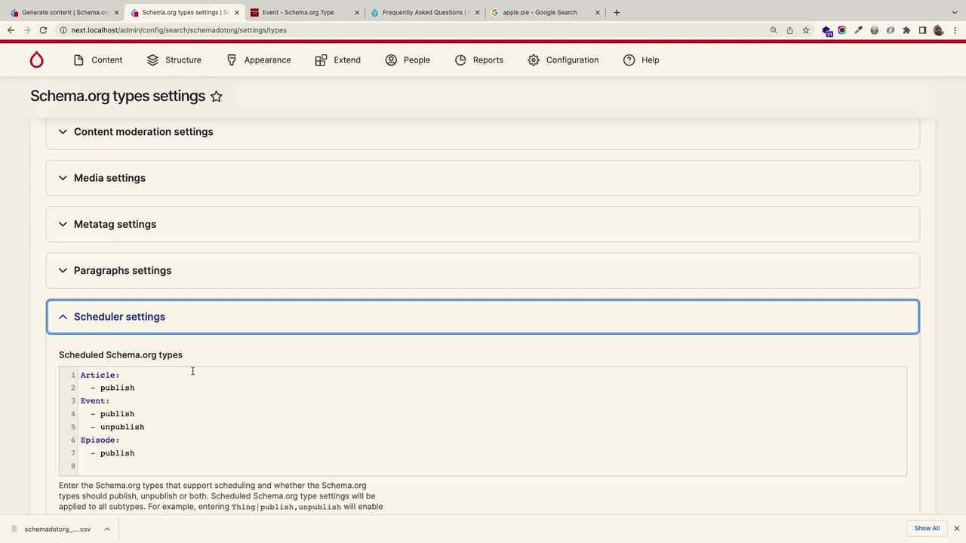
pyautogui.click(188, 321)
pyautogui.scroll(5, 188, 324)
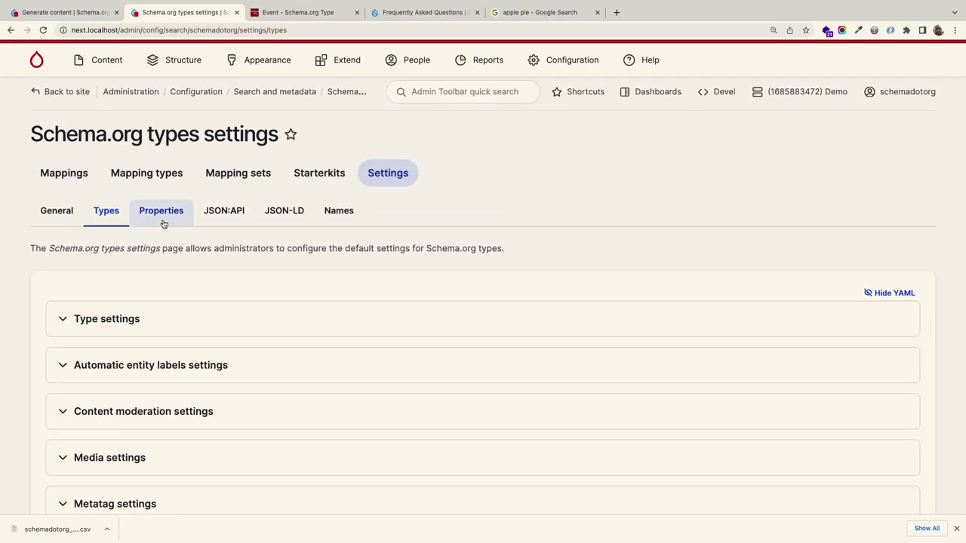
# - Open the Schema.org properties settings and highlight the Person additionalName, familyName and givenName entries in the default property fields
pyautogui.click(161, 218)
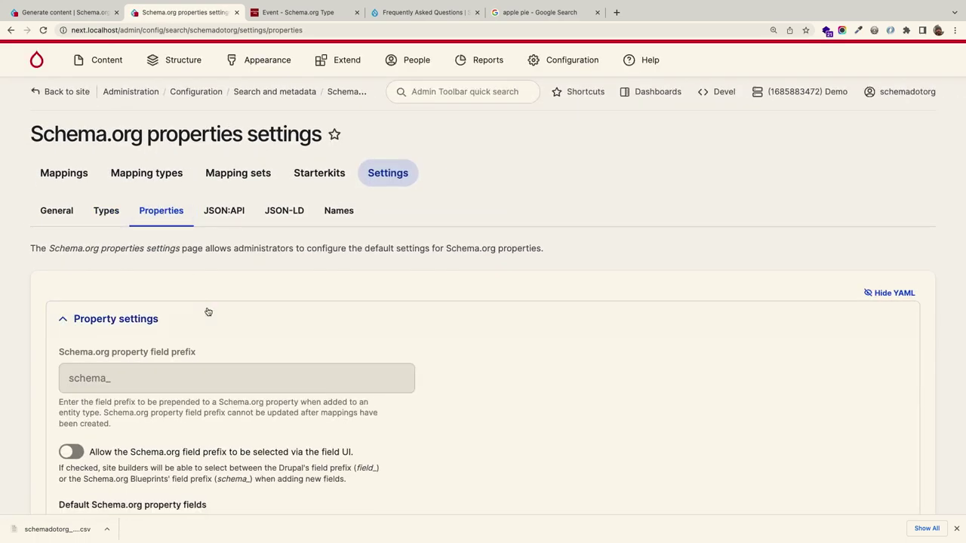
pyautogui.scroll(-5, 208, 310)
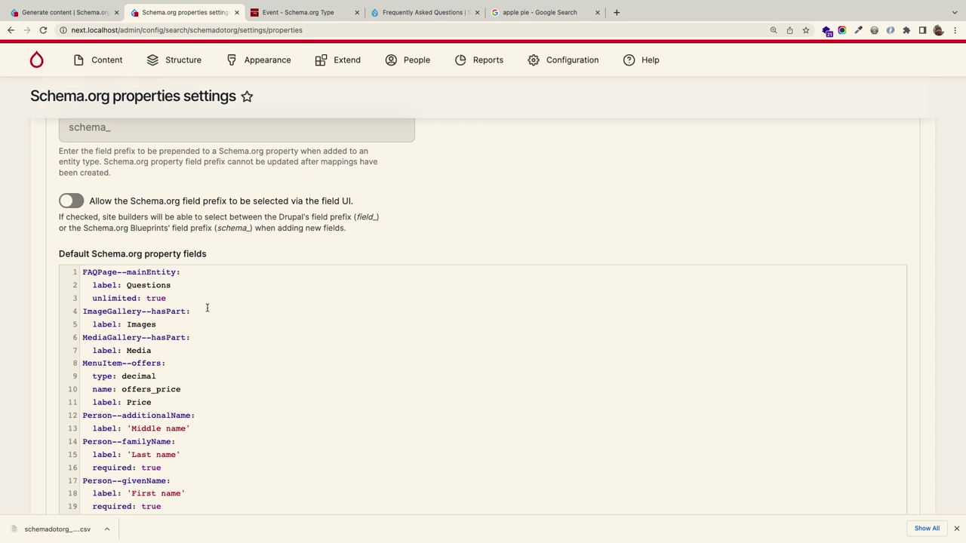
pyautogui.scroll(-5, 207, 307)
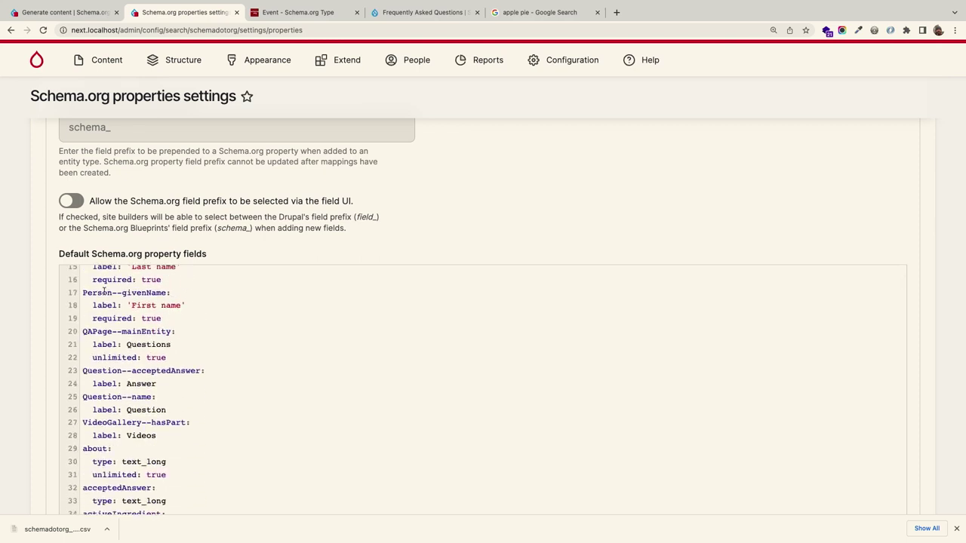
pyautogui.scroll(3, 104, 294)
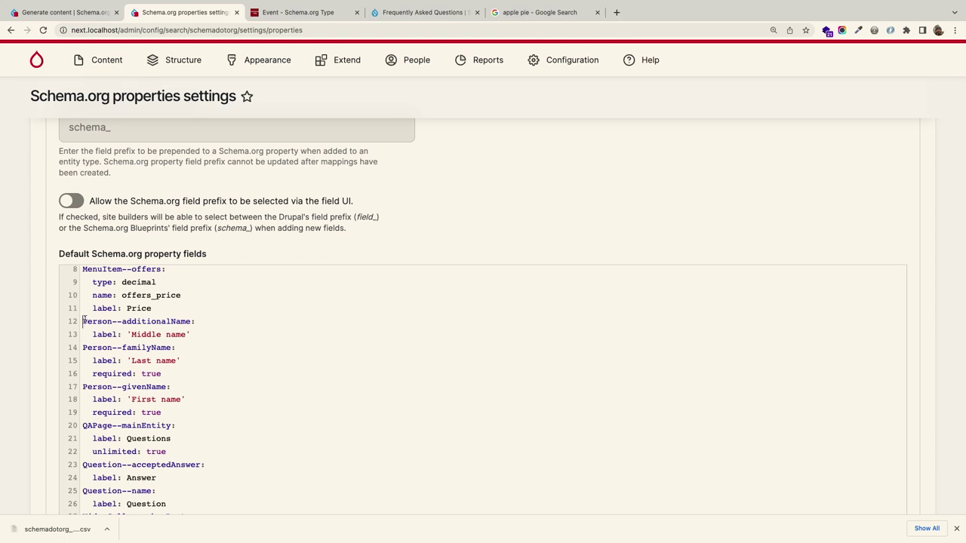
pyautogui.moveTo(83, 321); pyautogui.dragTo(208, 408)
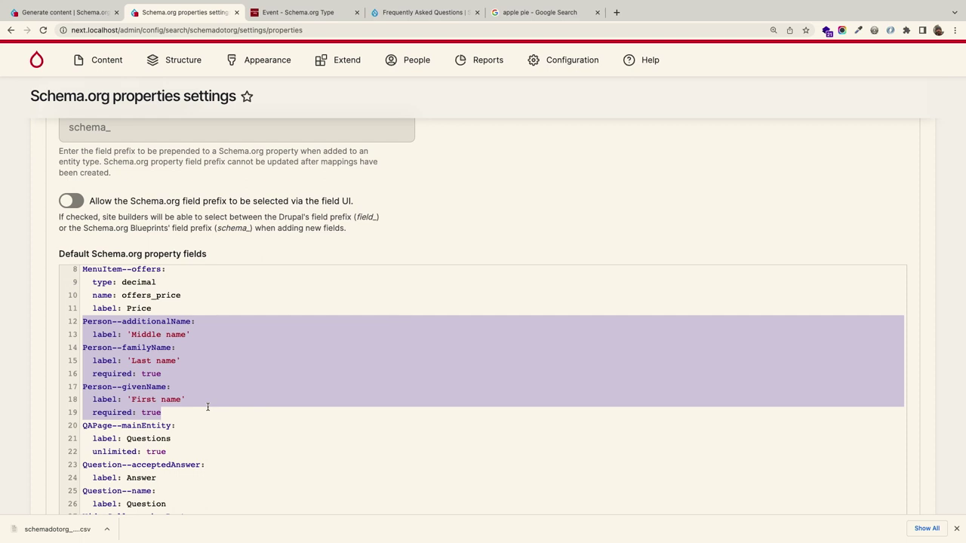
# - Collapse the property settings, review the field overrides in the address settings and collapse that section
pyautogui.scroll(6, 207, 406)
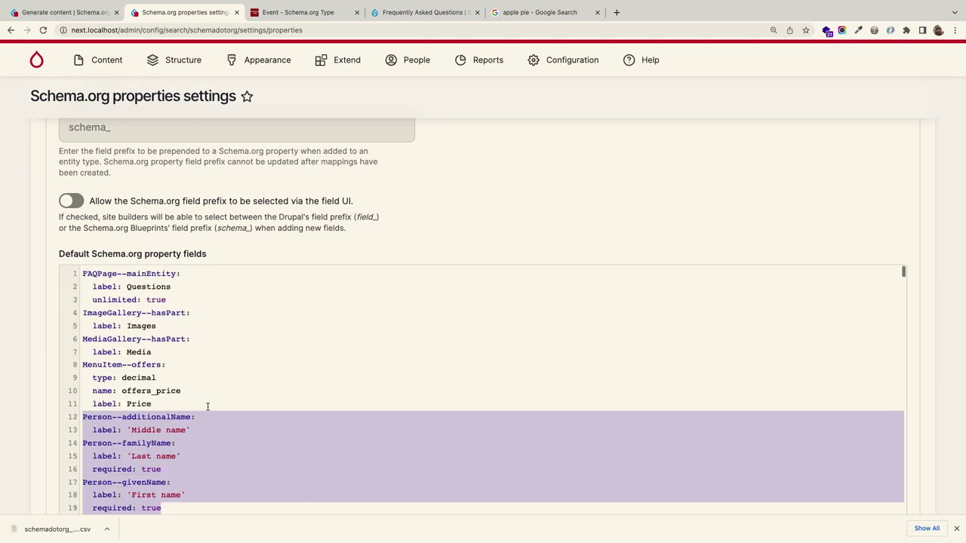
pyautogui.click(182, 330)
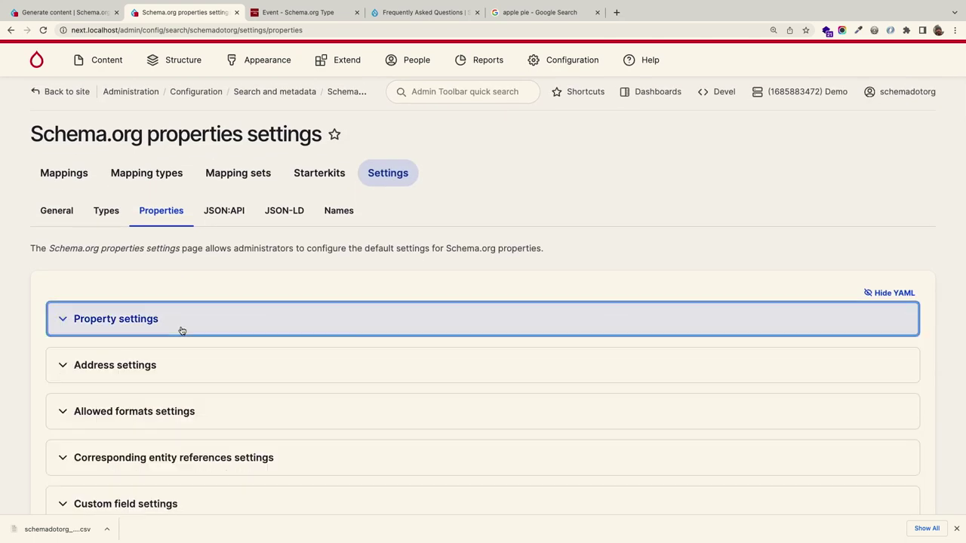
pyautogui.scroll(-1, 181, 329)
pyautogui.click(175, 367)
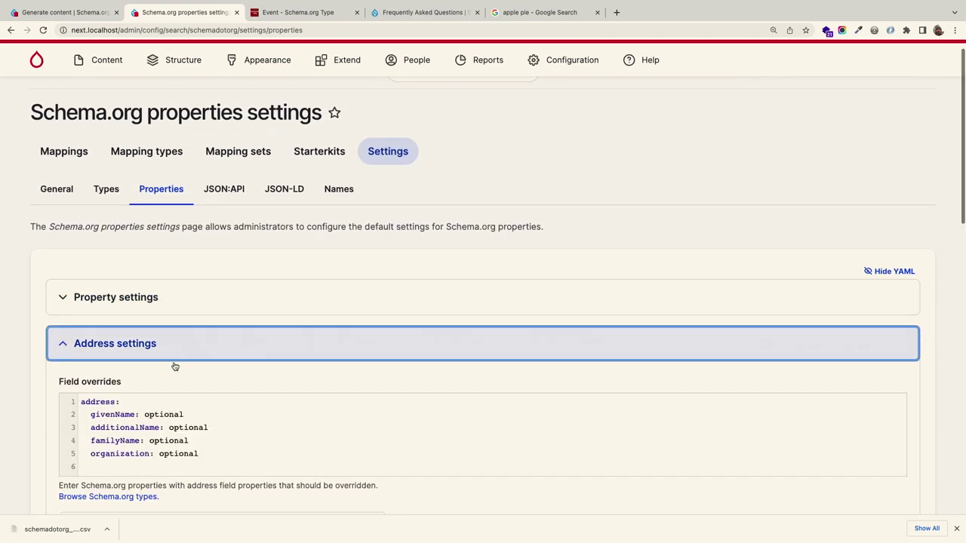
pyautogui.scroll(-1, 174, 367)
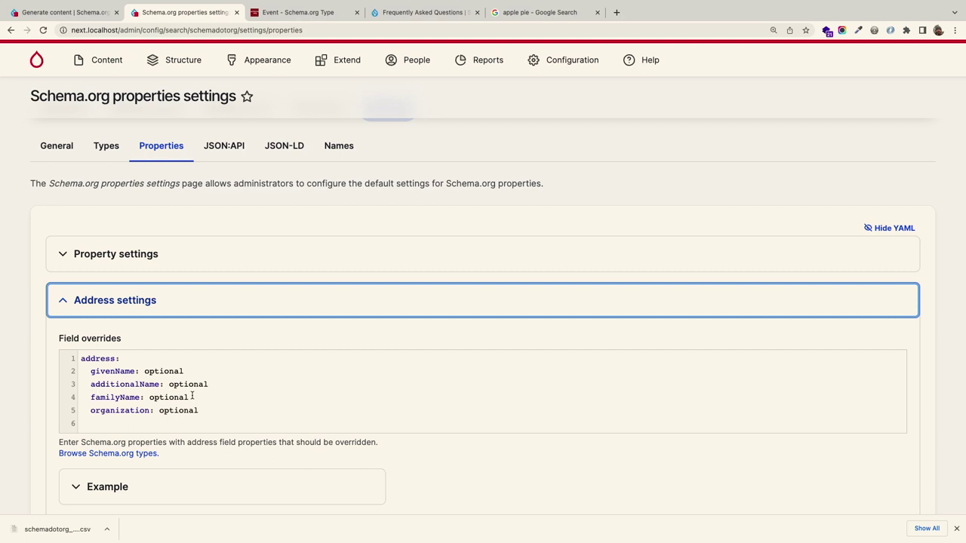
pyautogui.click(188, 300)
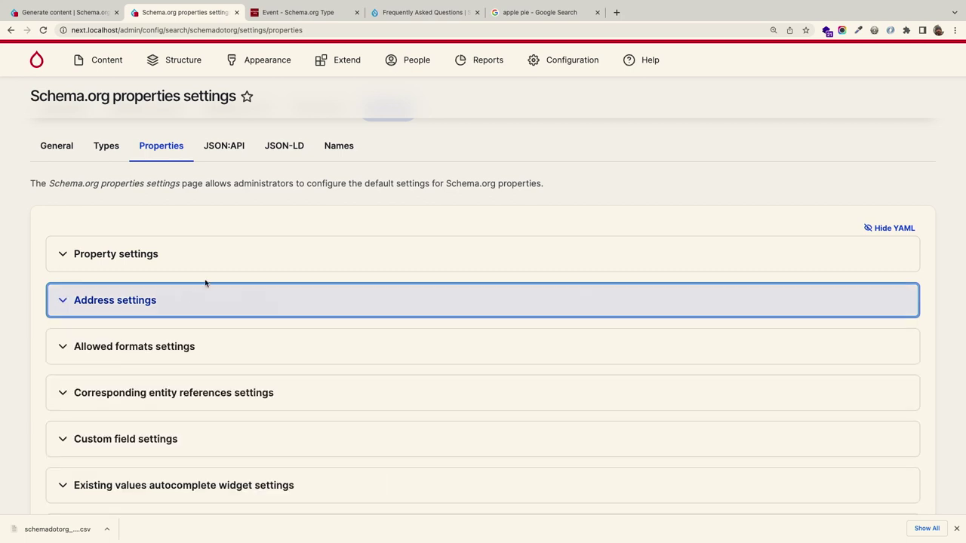
# - Expand the corresponding entity references settings and review the default Schema.org property inverse relationships
pyautogui.scroll(-3, 221, 282)
pyautogui.click(224, 301)
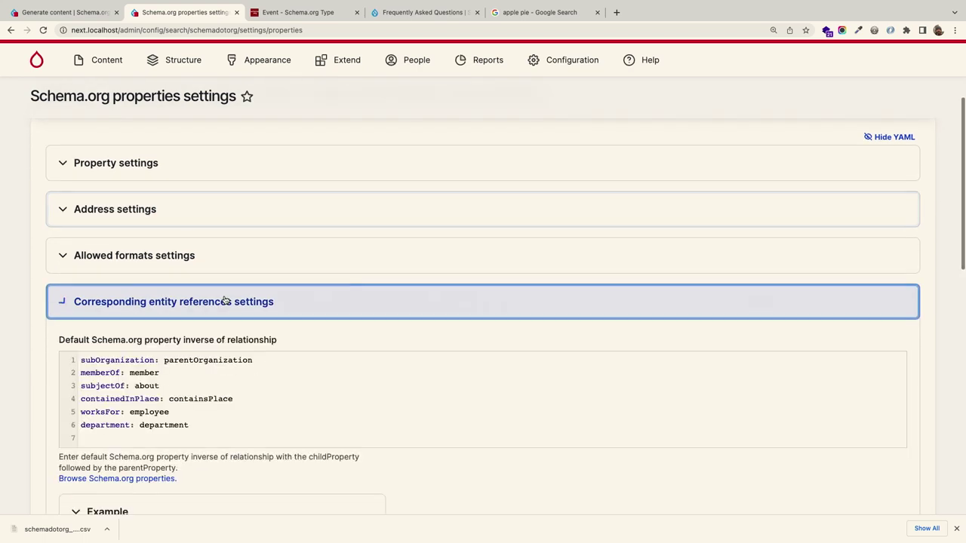
pyautogui.scroll(-1, 225, 301)
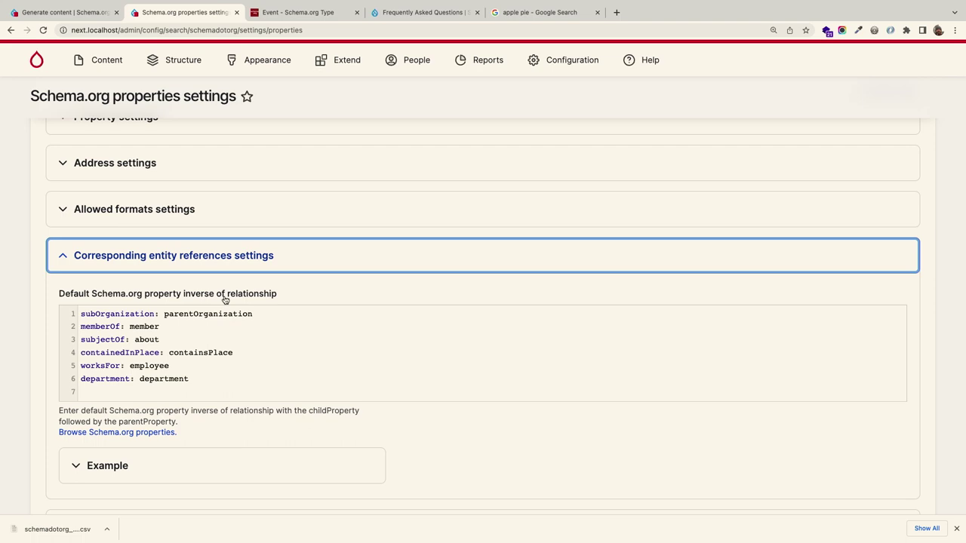
pyautogui.scroll(5, 224, 299)
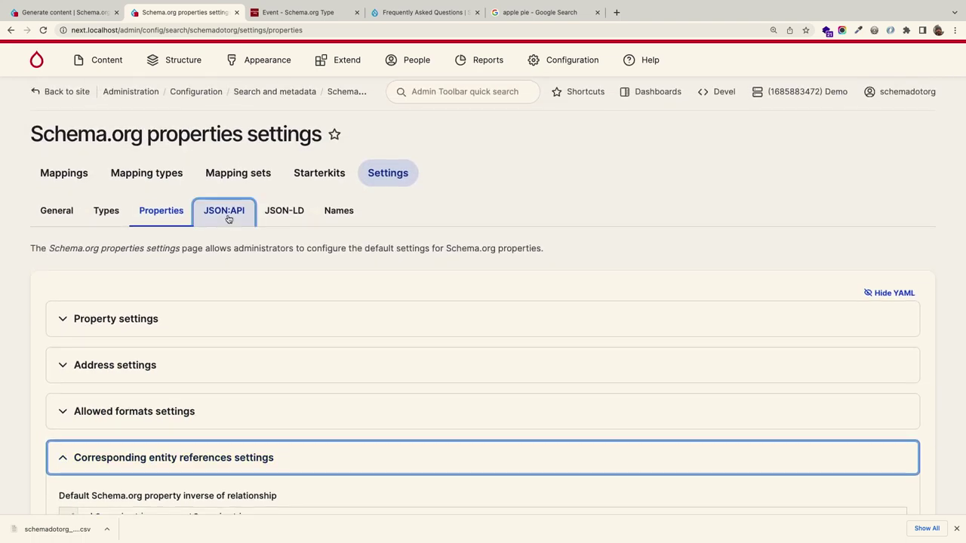
# - Open the Schema.org JSON:API settings and examine the complete list of default base fields
pyautogui.click(226, 216)
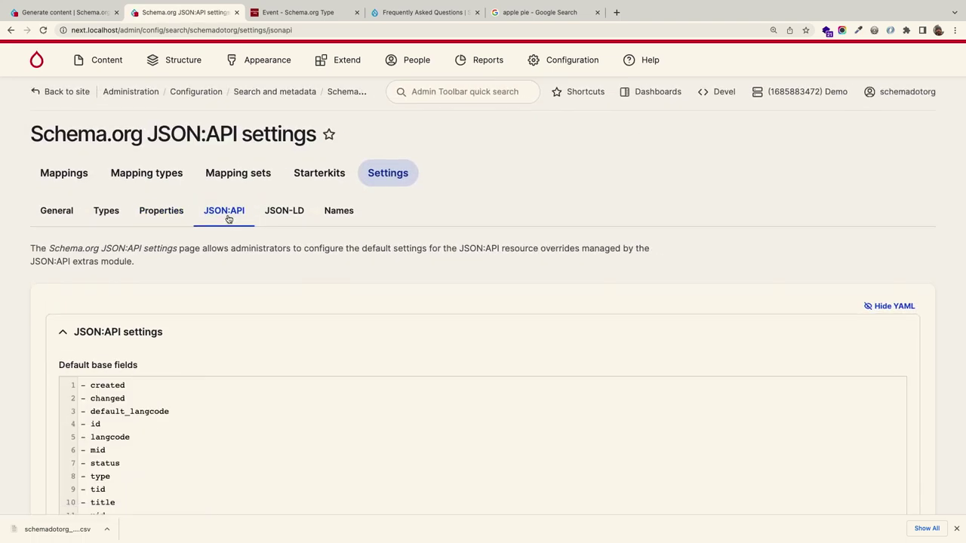
pyautogui.scroll(-1, 228, 219)
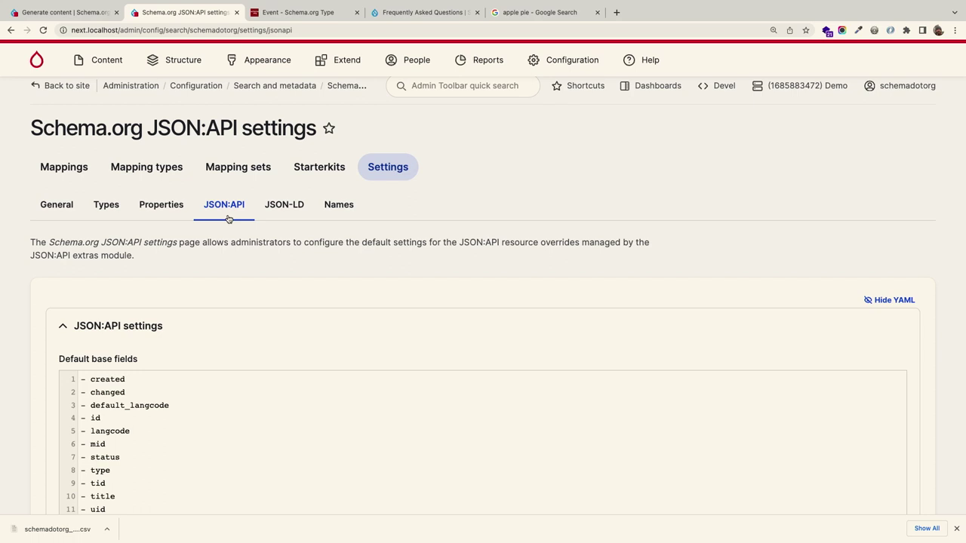
pyautogui.scroll(-3, 228, 218)
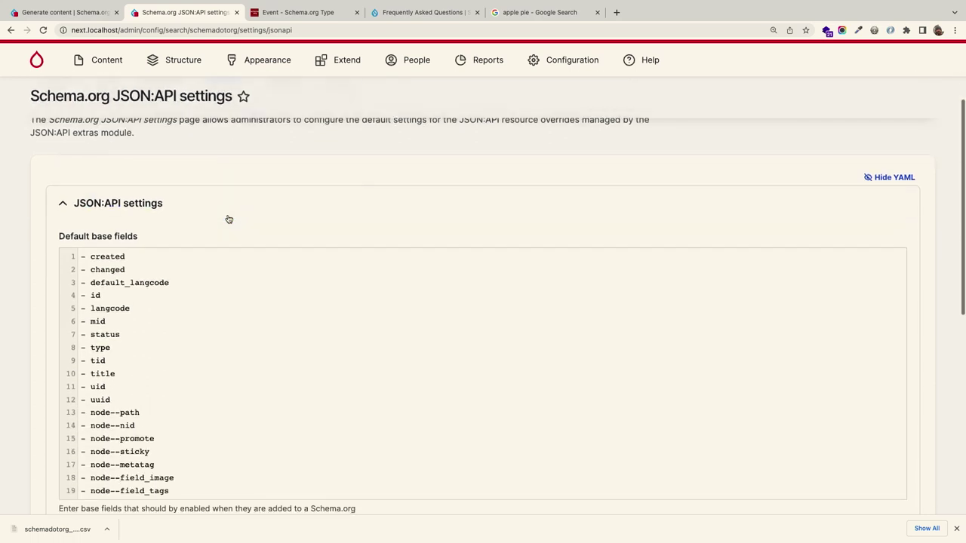
pyautogui.scroll(-2, 179, 286)
pyautogui.scroll(2, 168, 281)
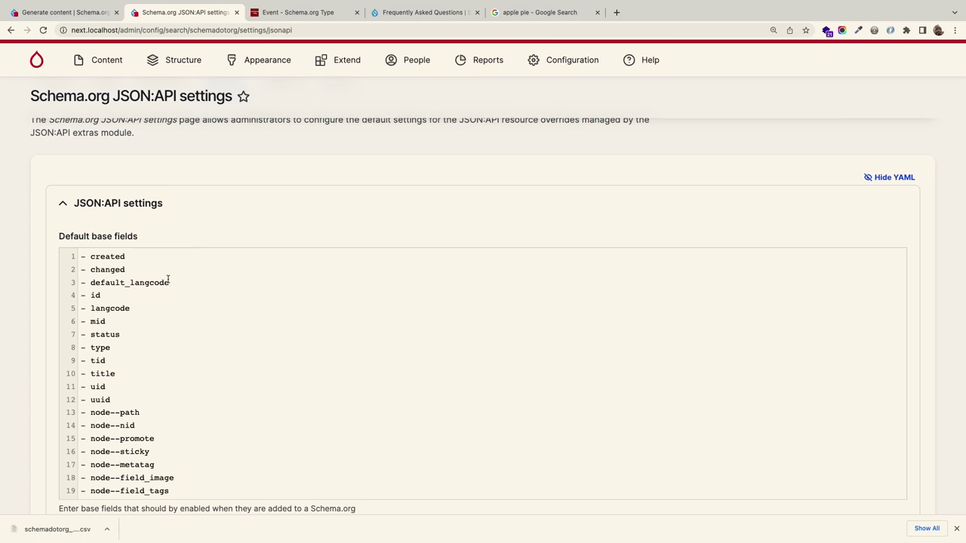
pyautogui.scroll(-2, 168, 279)
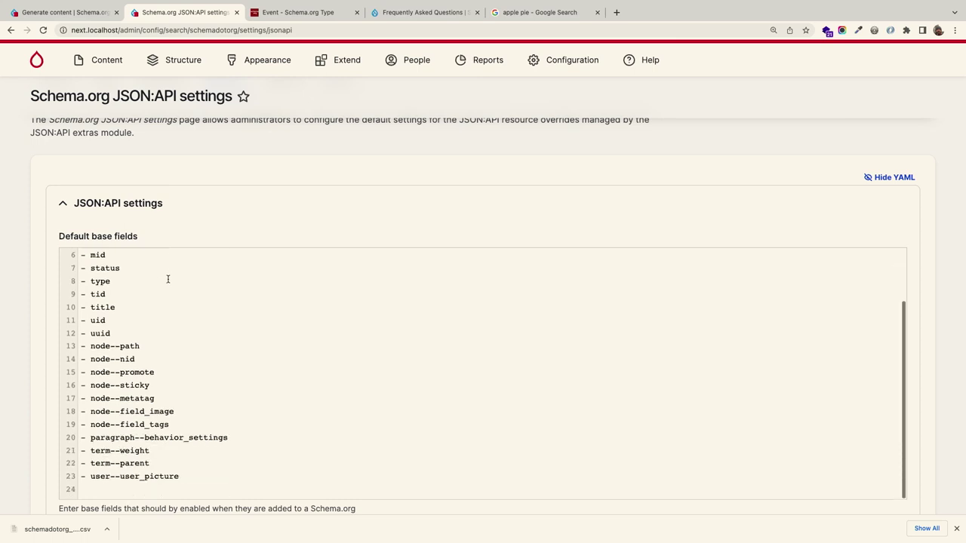
pyautogui.scroll(-2, 122, 346)
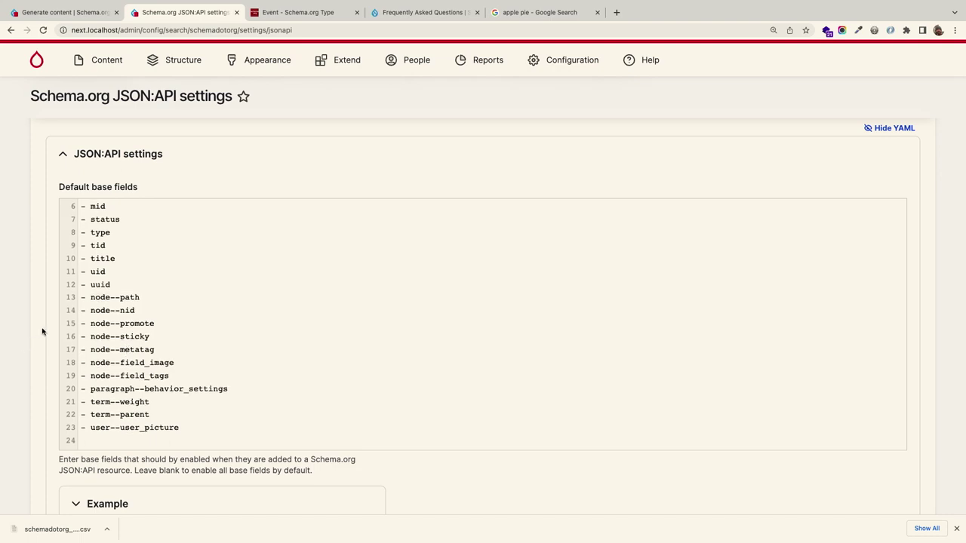
# - Review the options for using Schema.org types and properties as JSON:API names, then expand and collapse the JSON:API preview visibility section
pyautogui.scroll(-2, 46, 325)
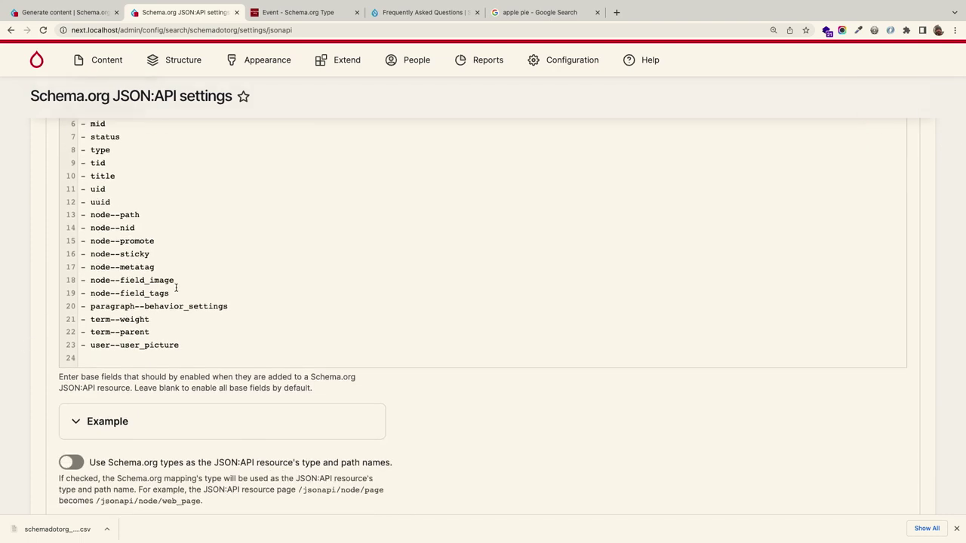
pyautogui.scroll(-5, 200, 392)
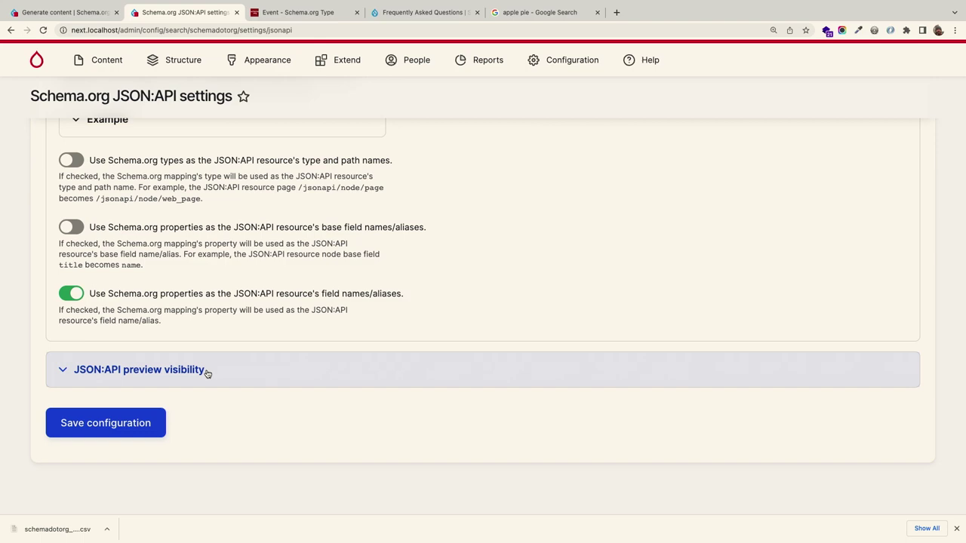
pyautogui.click(207, 374)
pyautogui.click(204, 373)
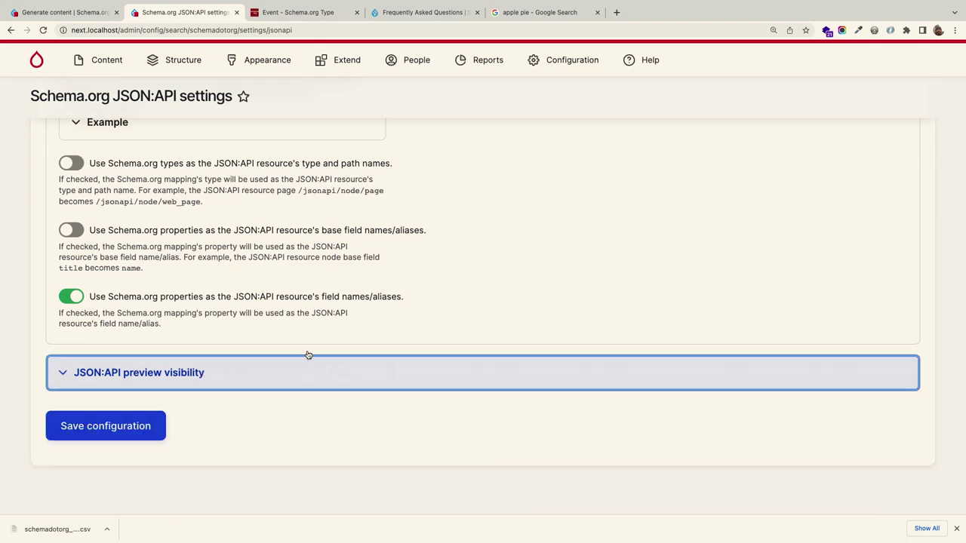
# - Open the Schema.org JSON-LD settings, review the property order and image styles, and expand the JSON-LD custom settings
pyautogui.scroll(10, 396, 319)
pyautogui.click(283, 214)
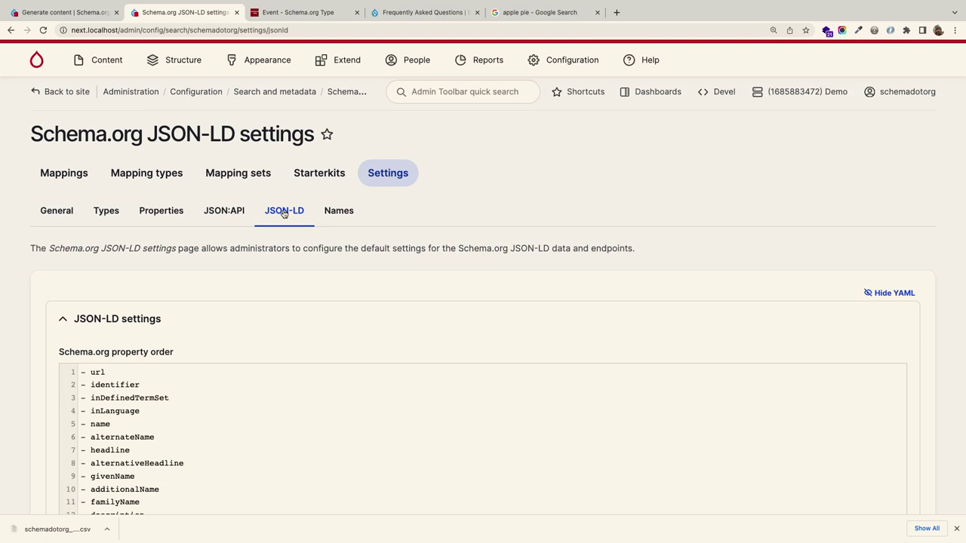
pyautogui.scroll(-5, 284, 214)
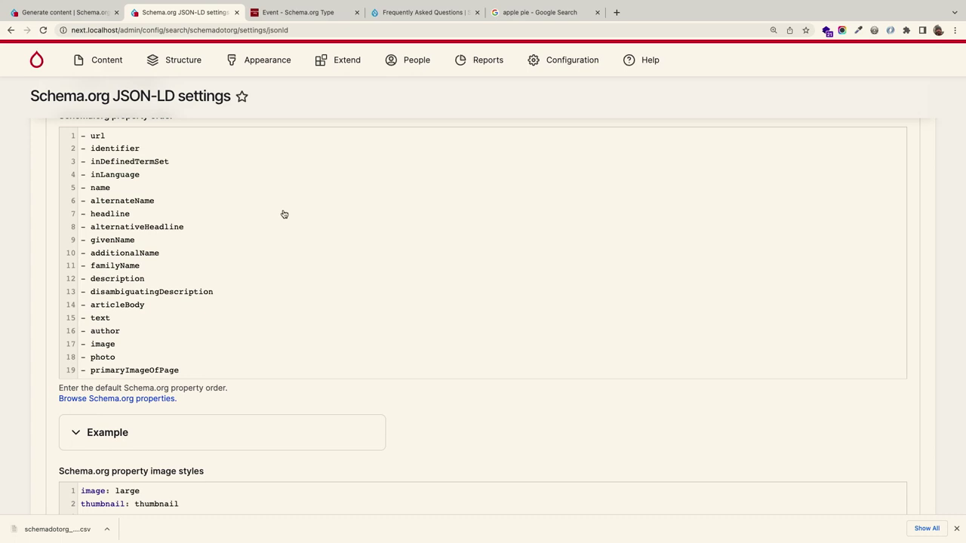
pyautogui.scroll(-5, 283, 214)
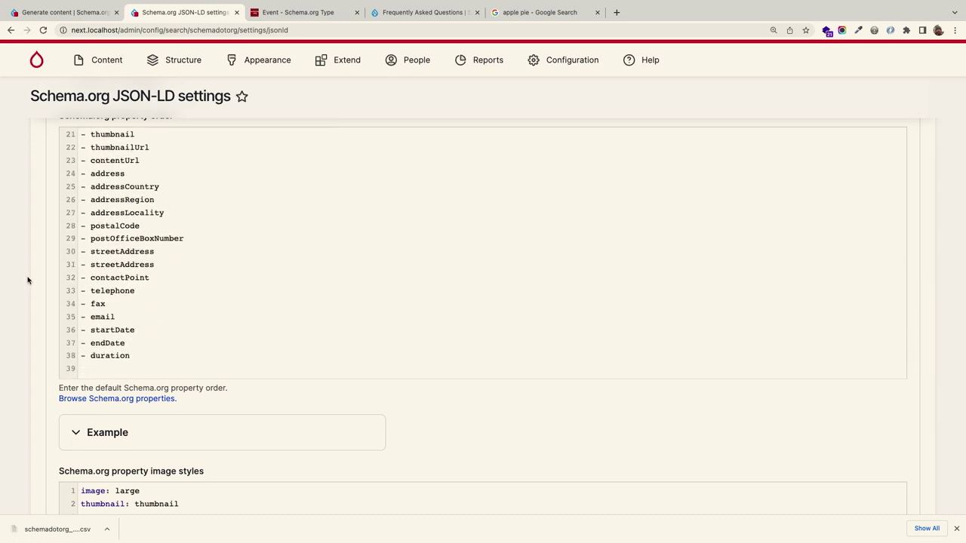
pyautogui.scroll(-6, 27, 280)
pyautogui.click(129, 277)
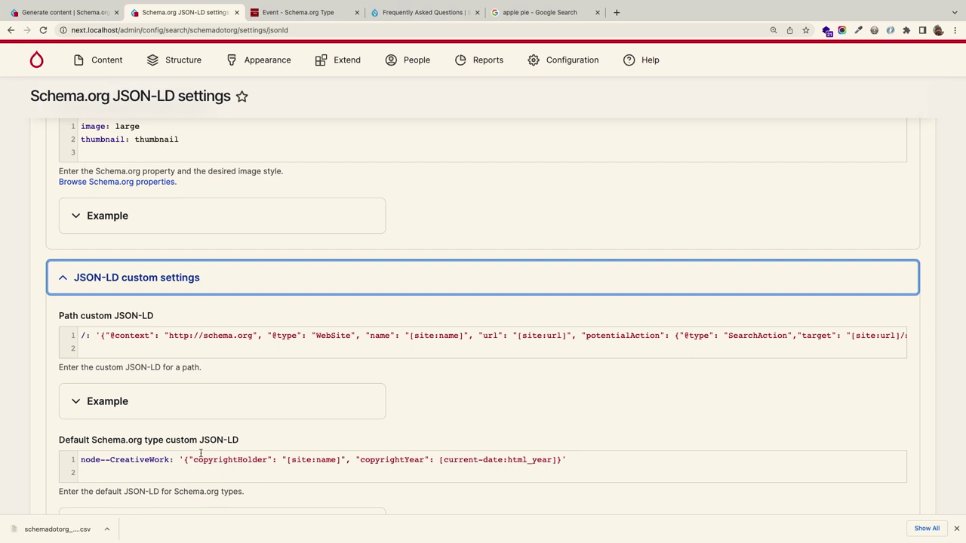
# - Open the Schema.org names settings and examine the custom words, custom names and prefixes
pyautogui.scroll(15, 201, 453)
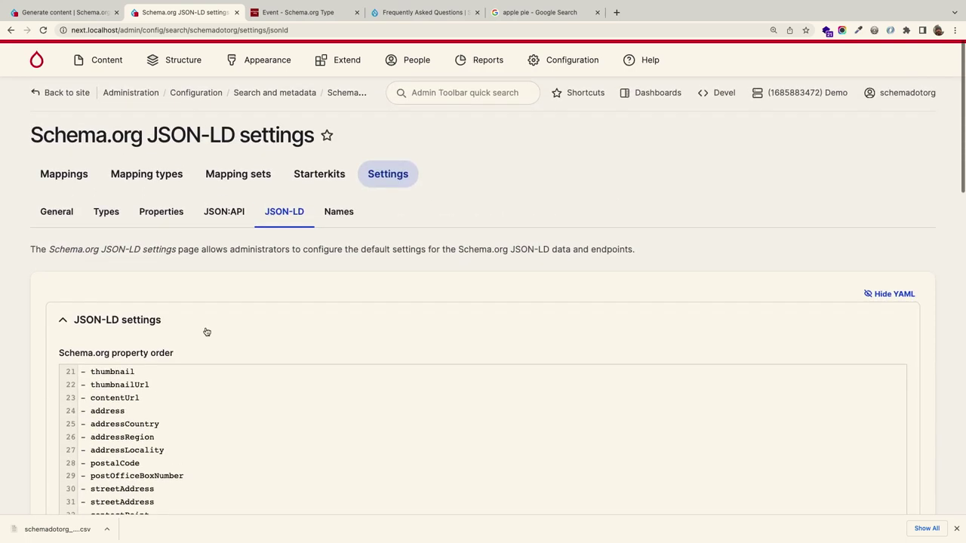
pyautogui.click(342, 213)
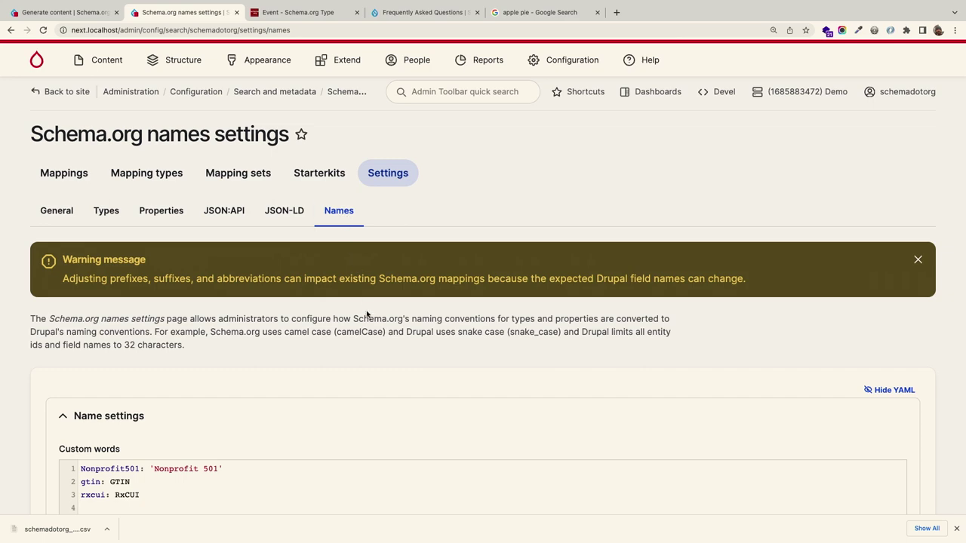
pyautogui.scroll(-5, 366, 315)
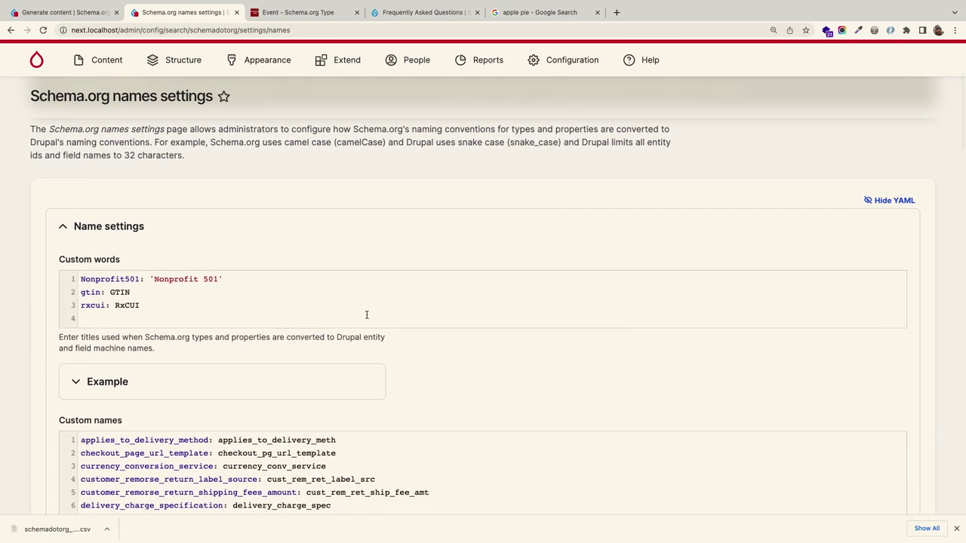
pyautogui.scroll(-6, 367, 315)
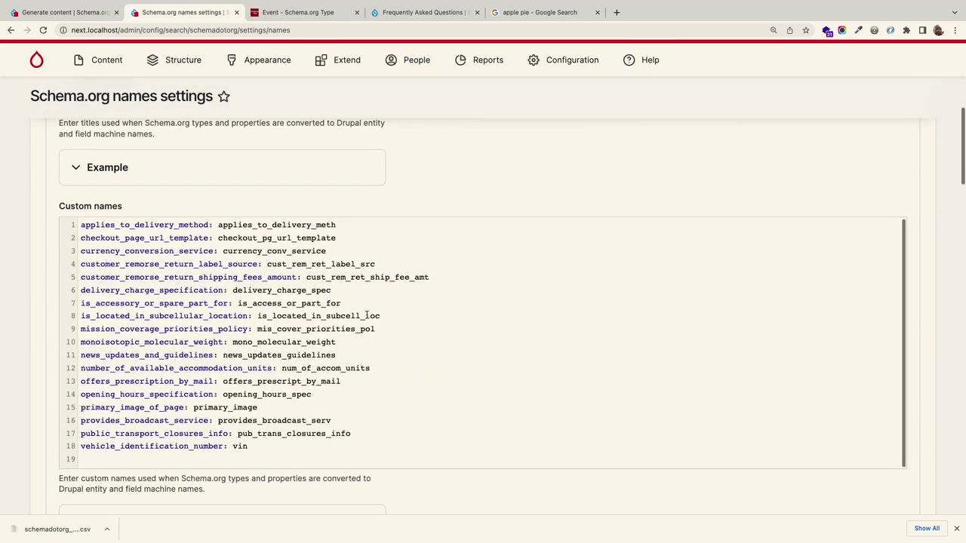
pyautogui.scroll(-5, 367, 314)
pyautogui.scroll(-8, 366, 315)
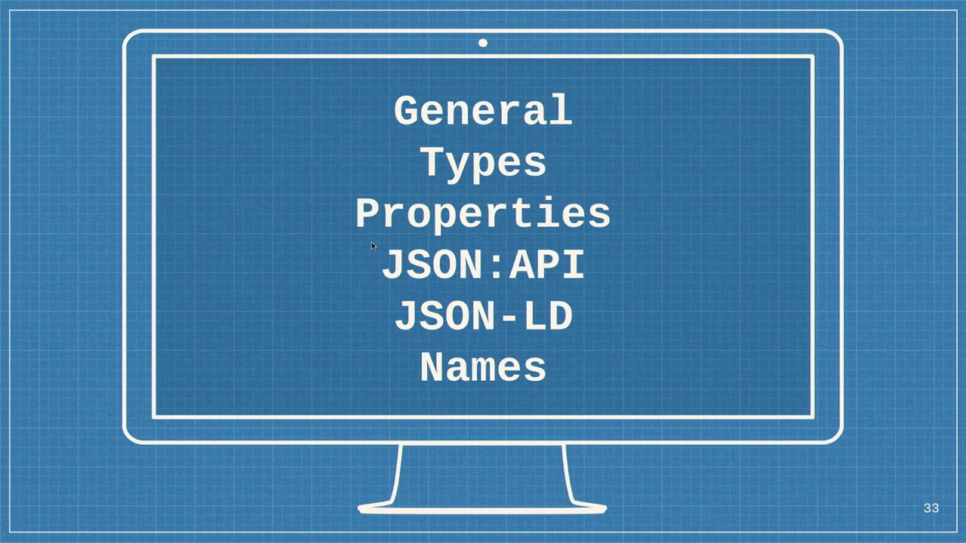
pyautogui.press('Right')
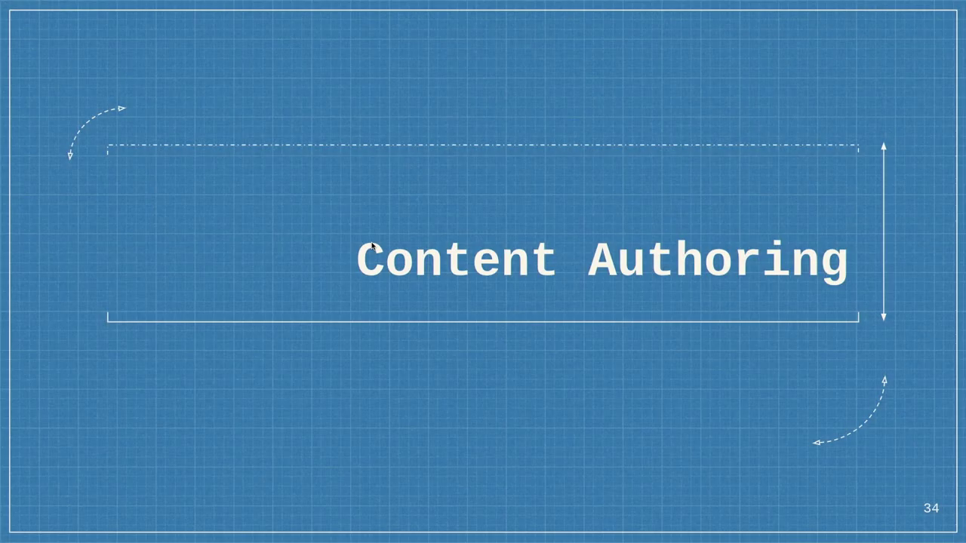
pyautogui.press('Right')
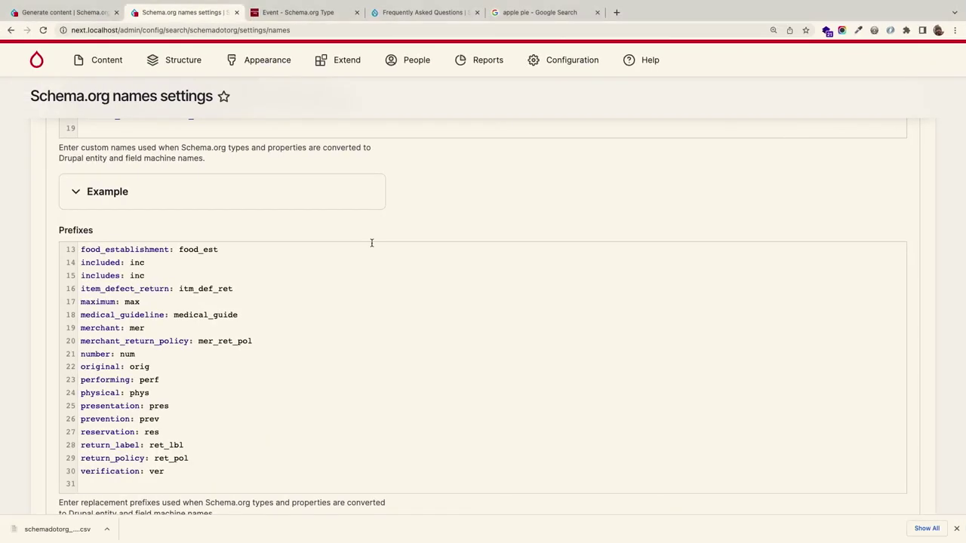
# - Find "Event - Da Hagekosapharechitha" in the site's content list and open it for editing
pyautogui.moveTo(105, 69)
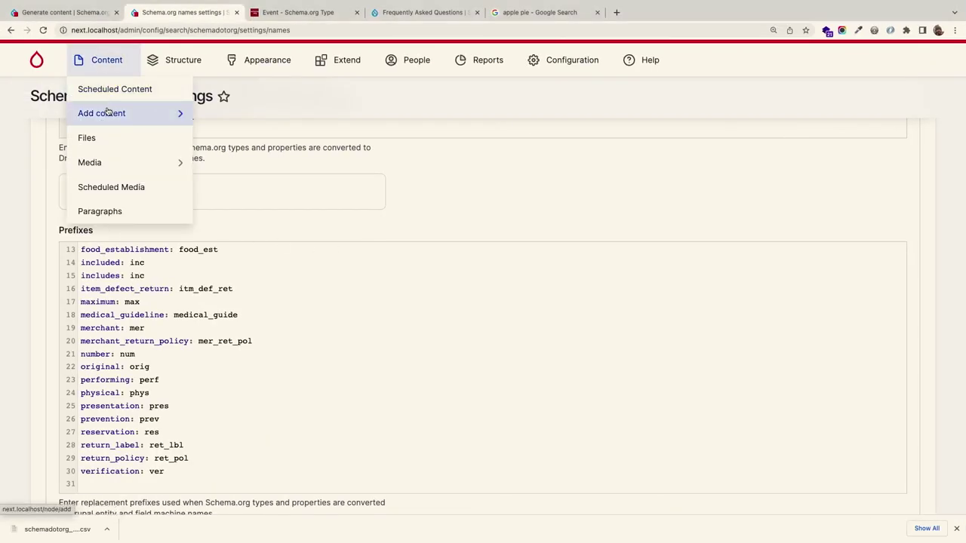
pyautogui.click(77, 65)
pyautogui.scroll(-5, 150, 231)
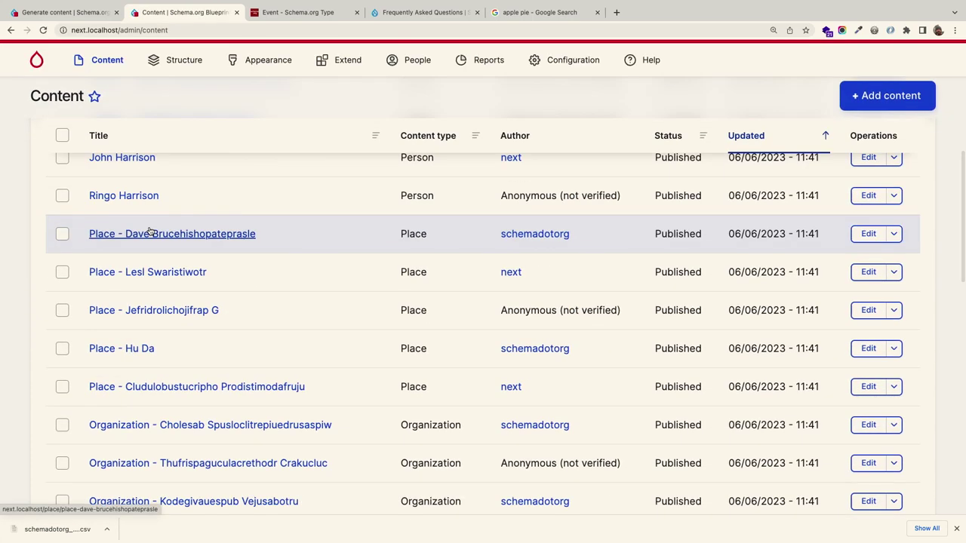
pyautogui.scroll(-5, 150, 231)
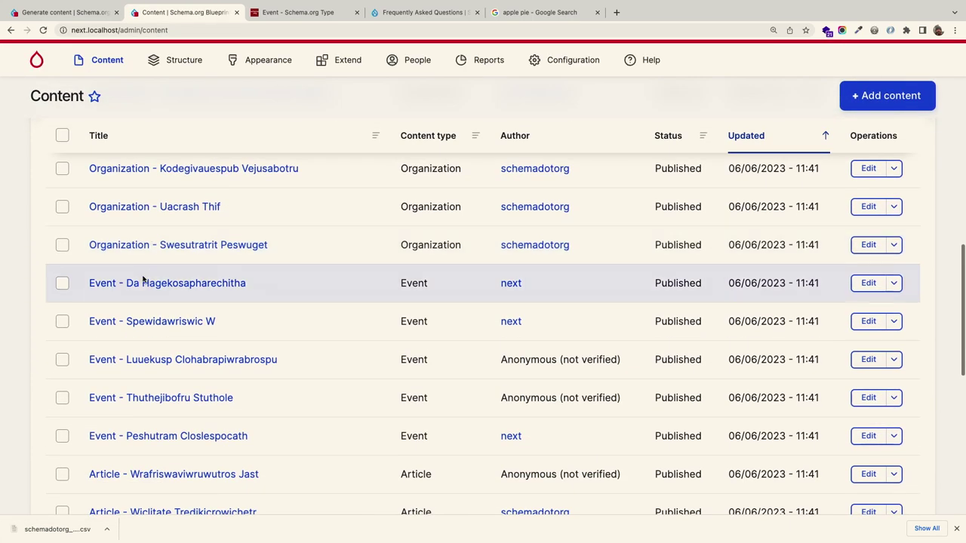
pyautogui.click(140, 285)
pyautogui.click(107, 176)
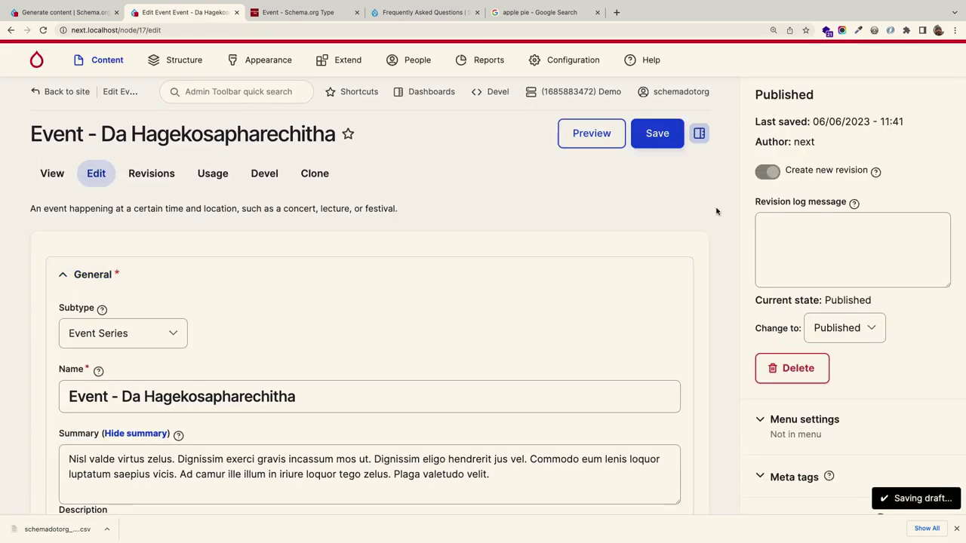
# - Examine the event's edit form from the general fields through the schedule, status and performers to the relationships
pyautogui.scroll(-10, 597, 301)
pyautogui.scroll(-10, 632, 420)
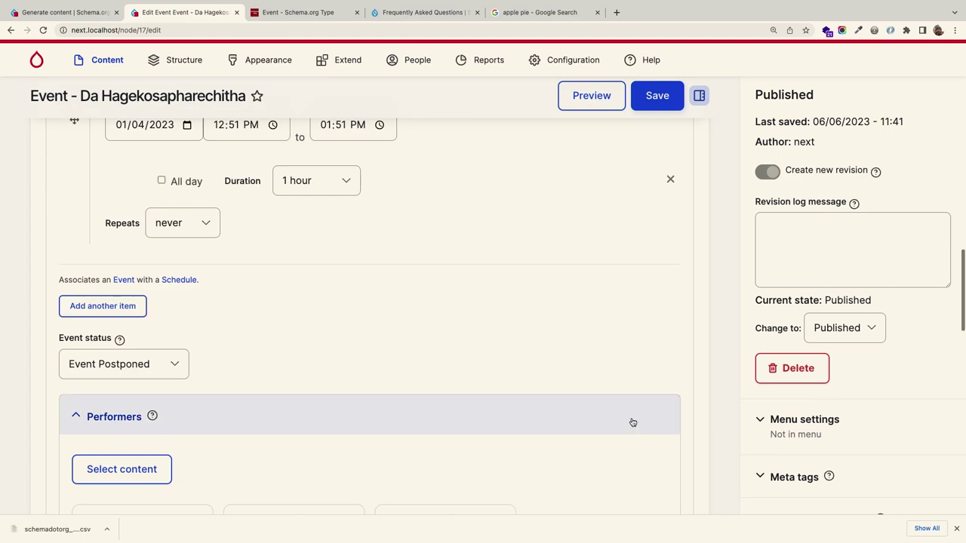
pyautogui.scroll(3, 660, 367)
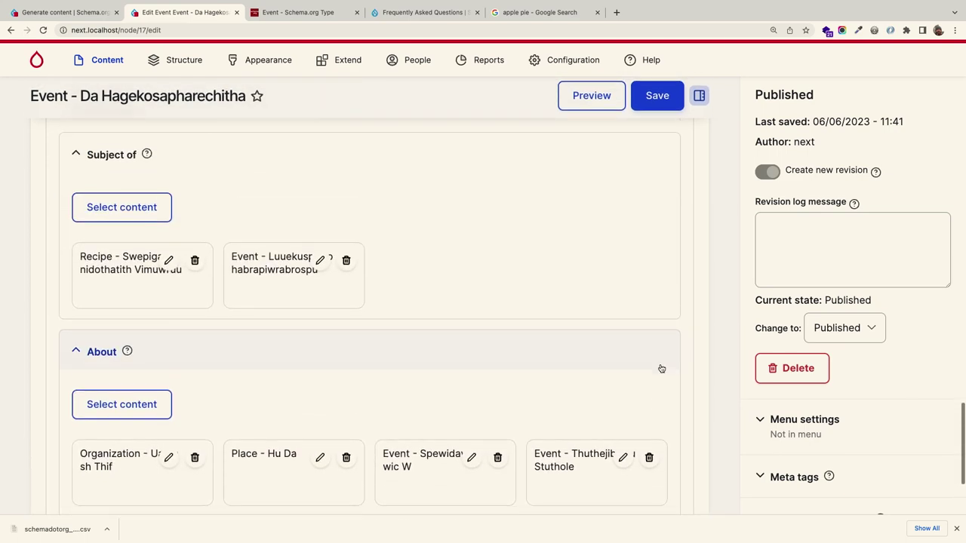
pyautogui.scroll(-5, 747, 242)
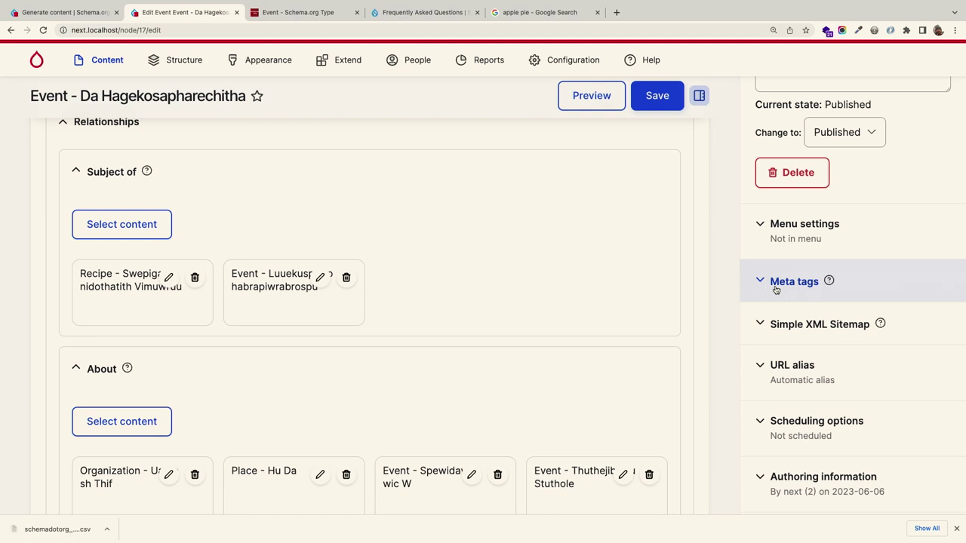
# - Expand the event's meta tags and review the page title, description, keywords and robots fields
pyautogui.click(775, 290)
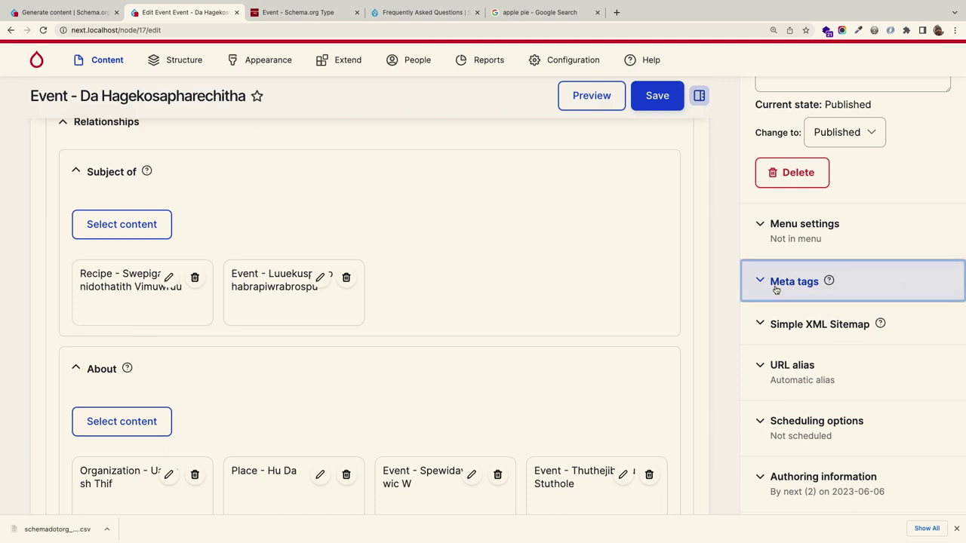
pyautogui.scroll(-3, 775, 286)
pyautogui.click(774, 287)
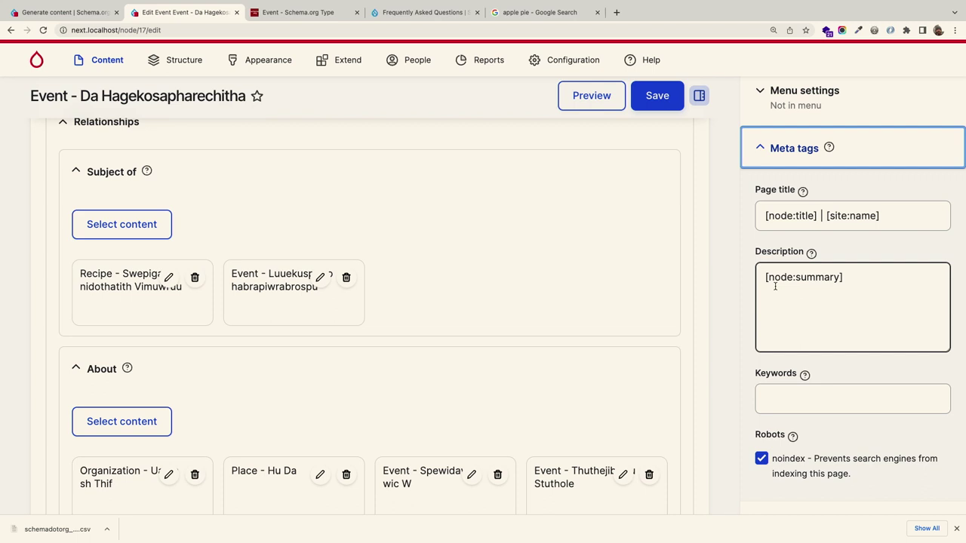
pyautogui.scroll(-5, 775, 287)
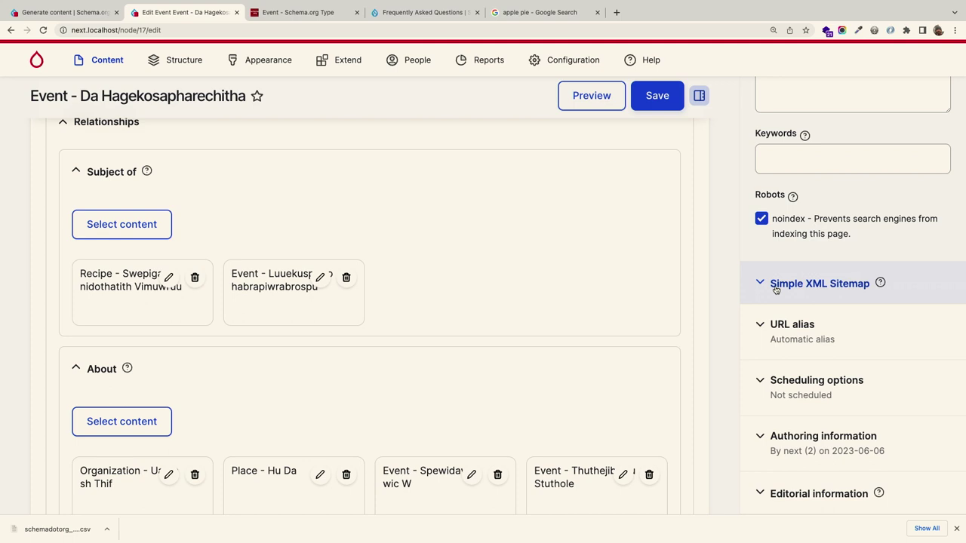
# - Expand the event's scheduling options and review the publish and unpublish date fields
pyautogui.click(784, 381)
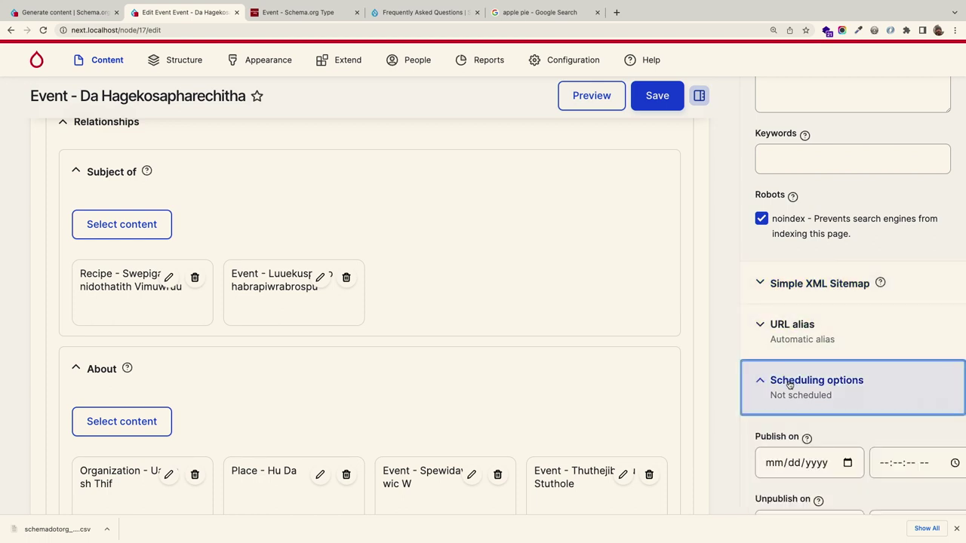
pyautogui.scroll(-3, 788, 385)
pyautogui.click(789, 385)
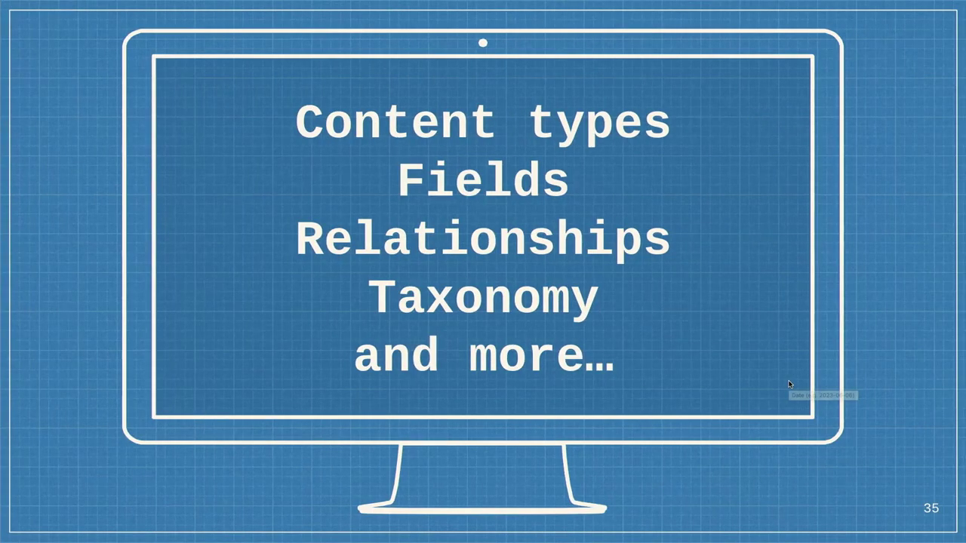
pyautogui.press('Right')
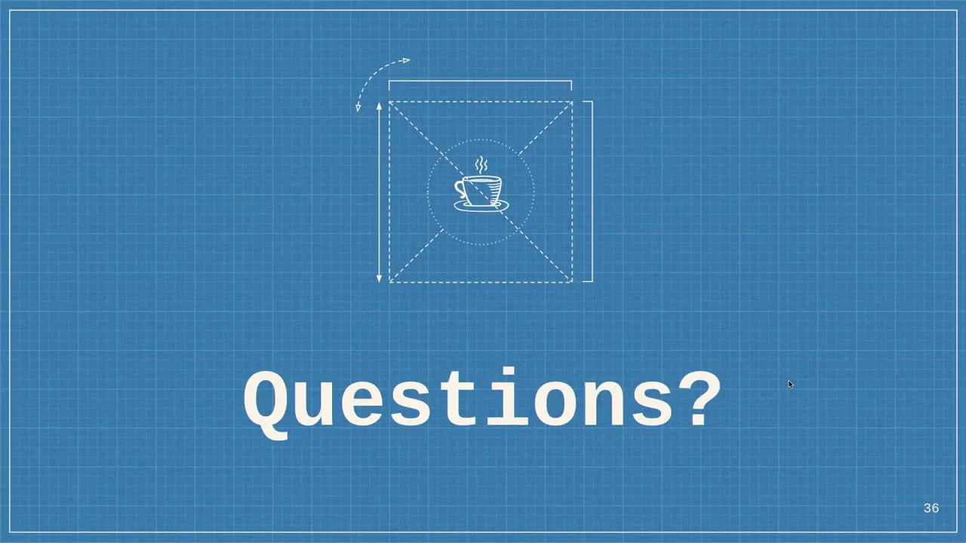
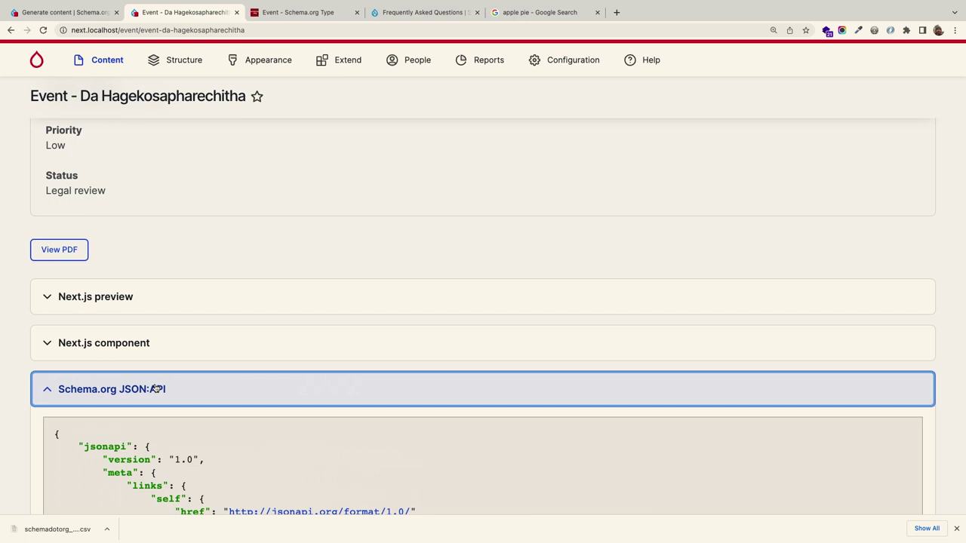
# - Examine the event's Schema.org JSON:API output from the meta tags and description through the event_schedule values to the relationships
pyautogui.scroll(-10, 155, 389)
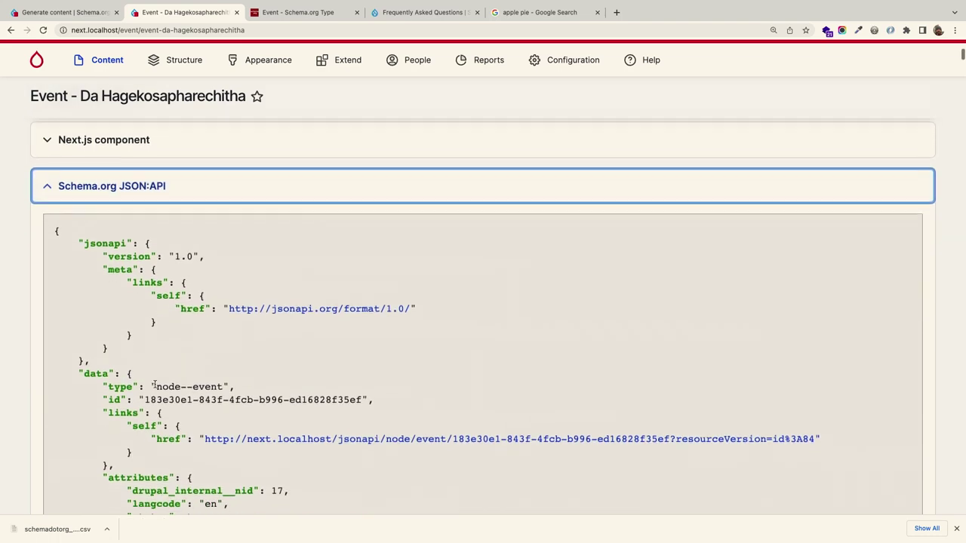
pyautogui.scroll(-6, 154, 385)
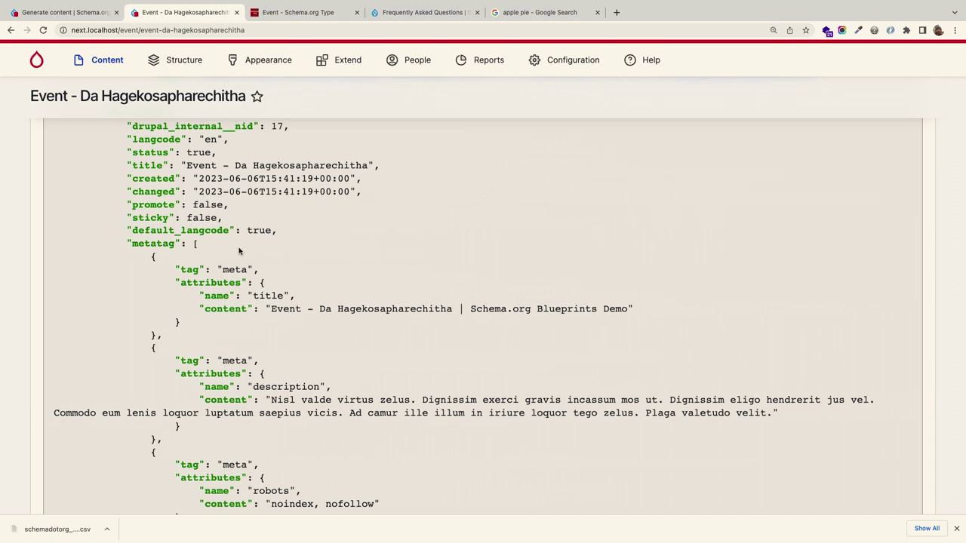
pyautogui.scroll(-15, 239, 250)
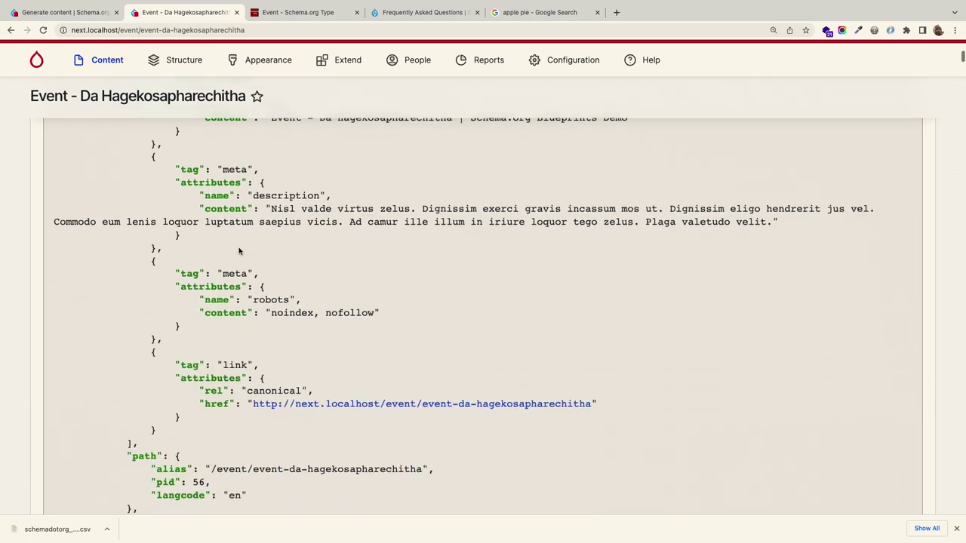
pyautogui.scroll(-8, 239, 251)
pyautogui.scroll(8, 239, 250)
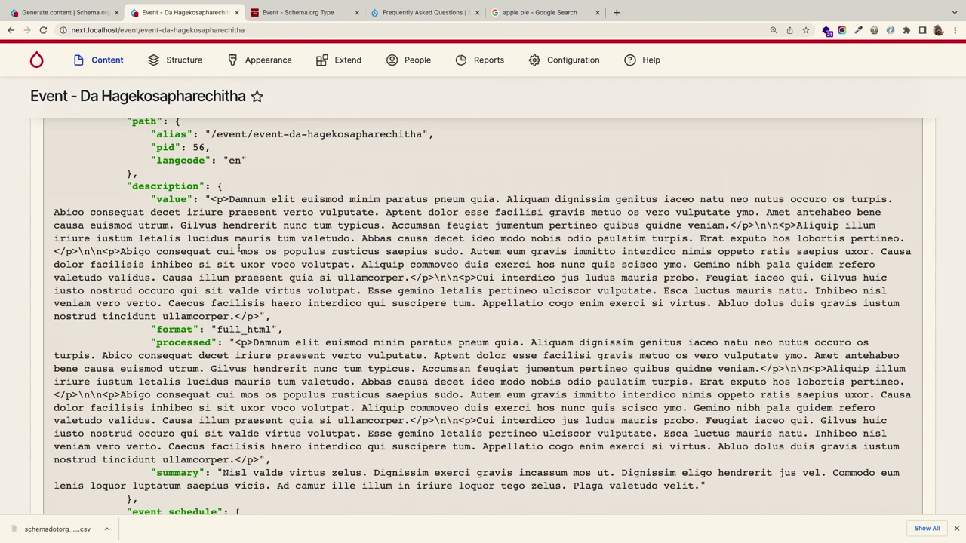
pyautogui.scroll(-4, 239, 250)
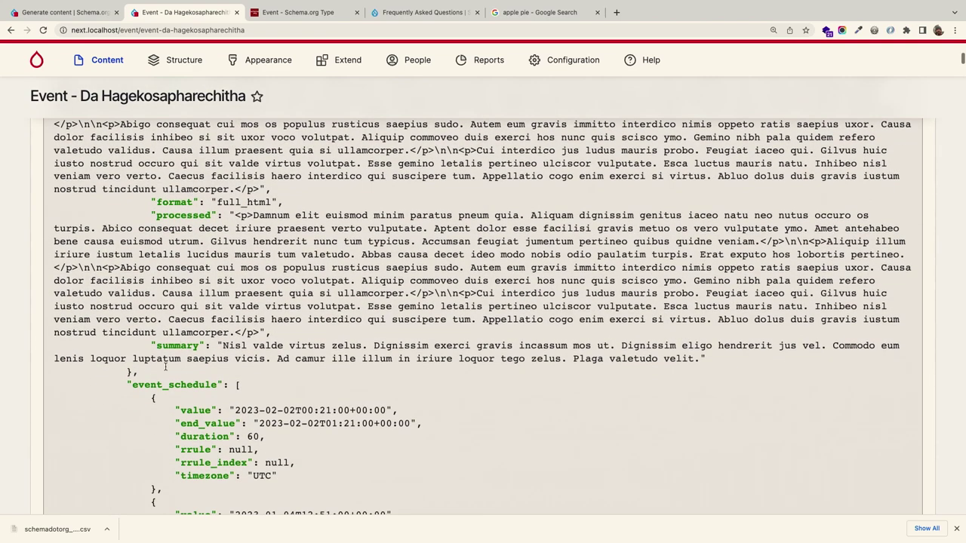
pyautogui.moveTo(132, 384); pyautogui.dragTo(220, 385)
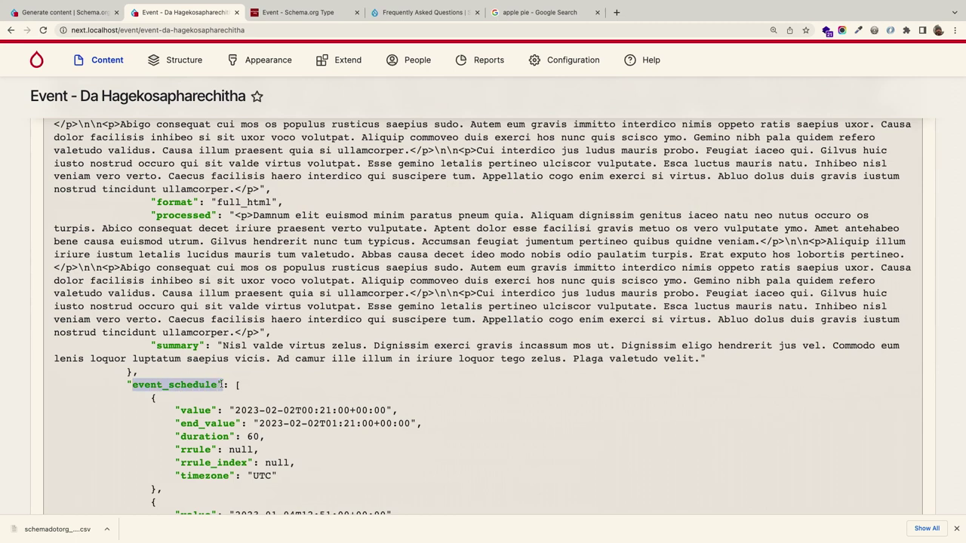
pyautogui.scroll(-12, 221, 385)
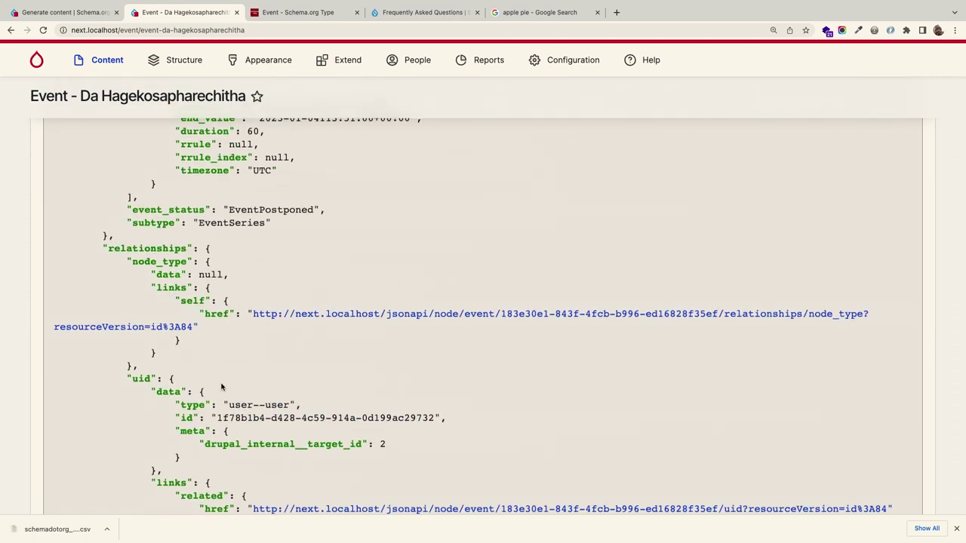
# - Expand the event's Next.js preview and bring its rendered page into view
pyautogui.scroll(20, 221, 387)
pyautogui.scroll(-6, 222, 387)
pyautogui.click(218, 383)
pyautogui.click(185, 305)
pyautogui.scroll(-5, 353, 321)
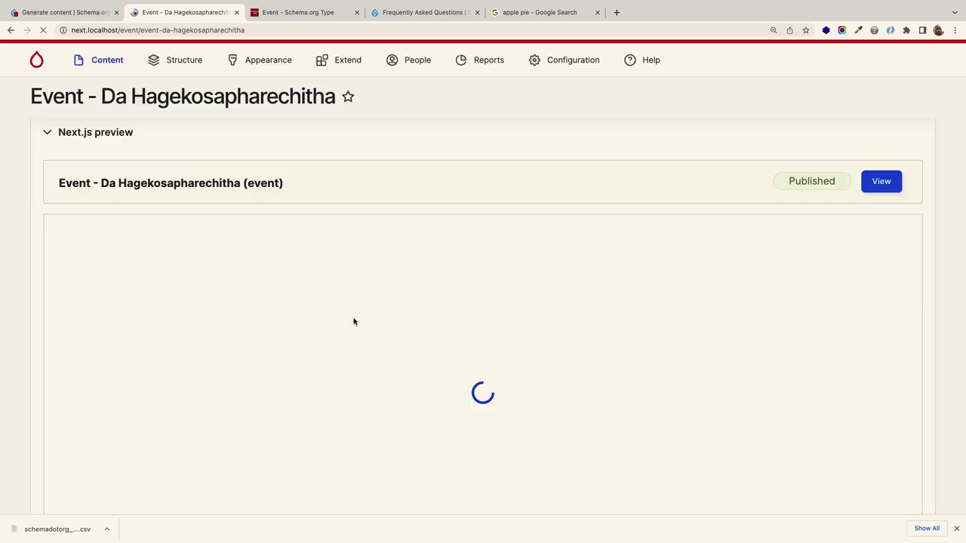
# - Switch to the terminal, stop the running Next.js development server and restart it with "osx app-dev drupal_next"
pyautogui.hotkey('ctrl', 'Right')
pyautogui.hotkey('ctrl', 'Right')
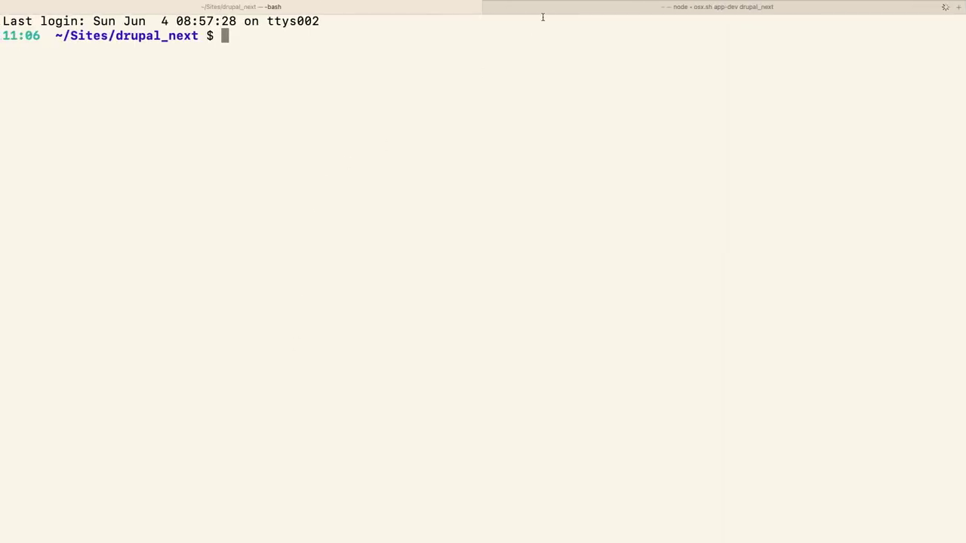
pyautogui.click(557, 9)
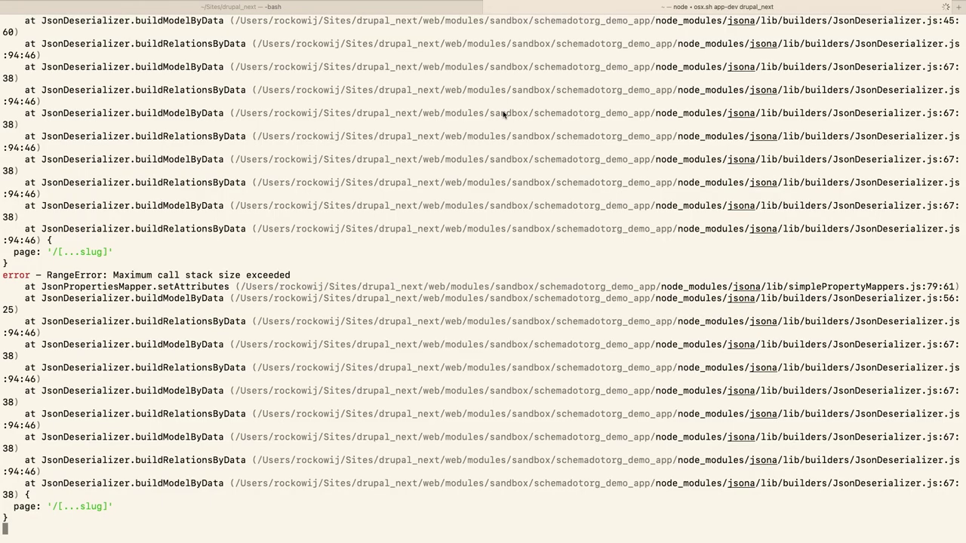
pyautogui.hotkey('ctrl', 'c')
pyautogui.press('Up')
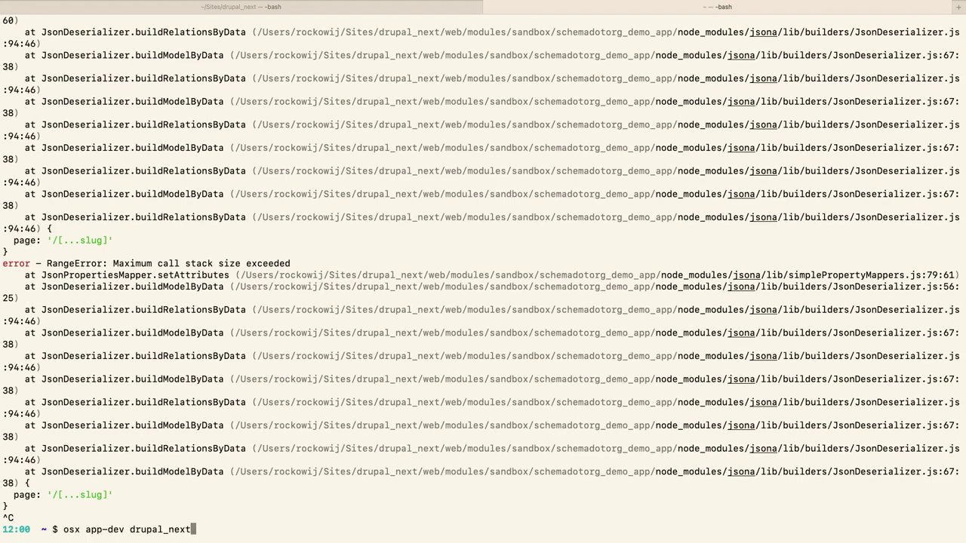
pyautogui.press('Return')
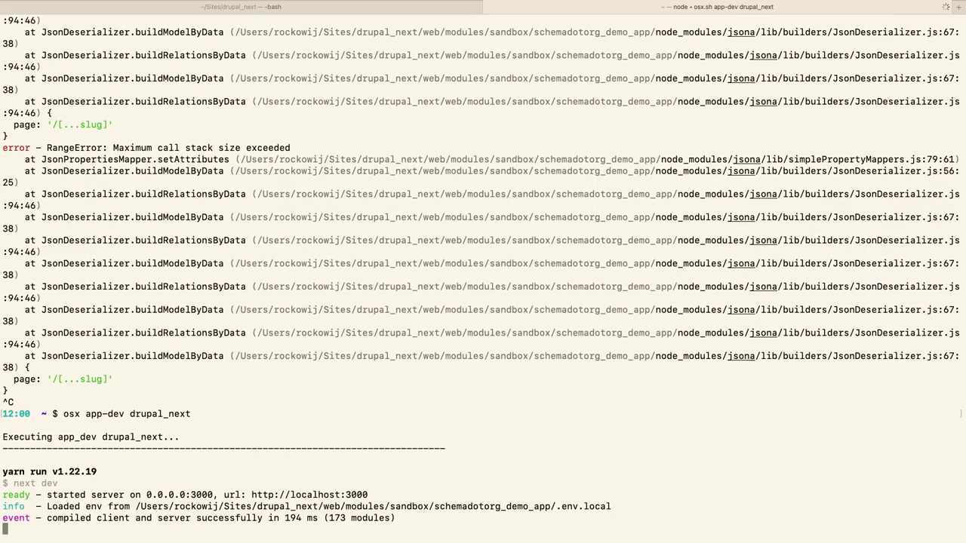
# - Return to the browser and reload the event page to retry its Next.js preview
pyautogui.hotkey('ctrl', 'Right')
pyautogui.hotkey('ctrl', 'Right')
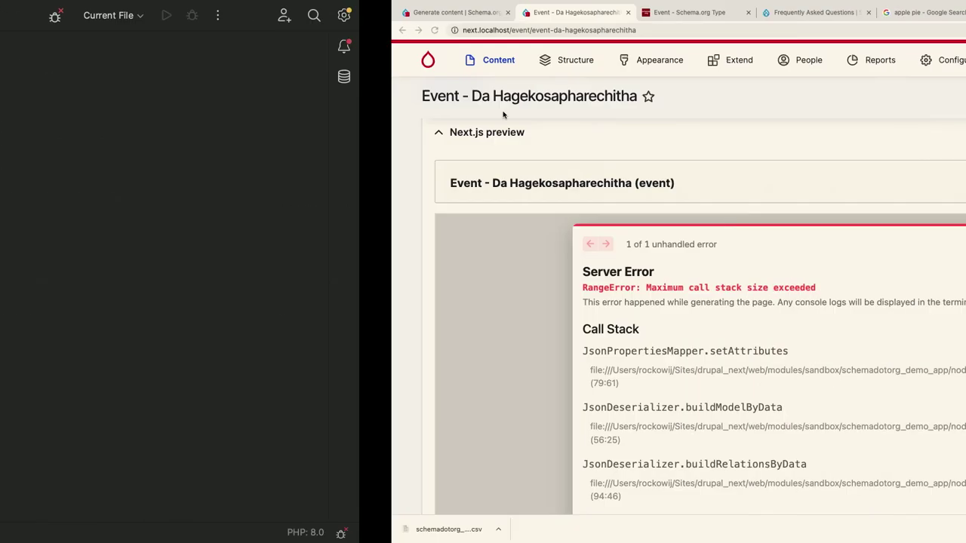
pyautogui.press('super+r')
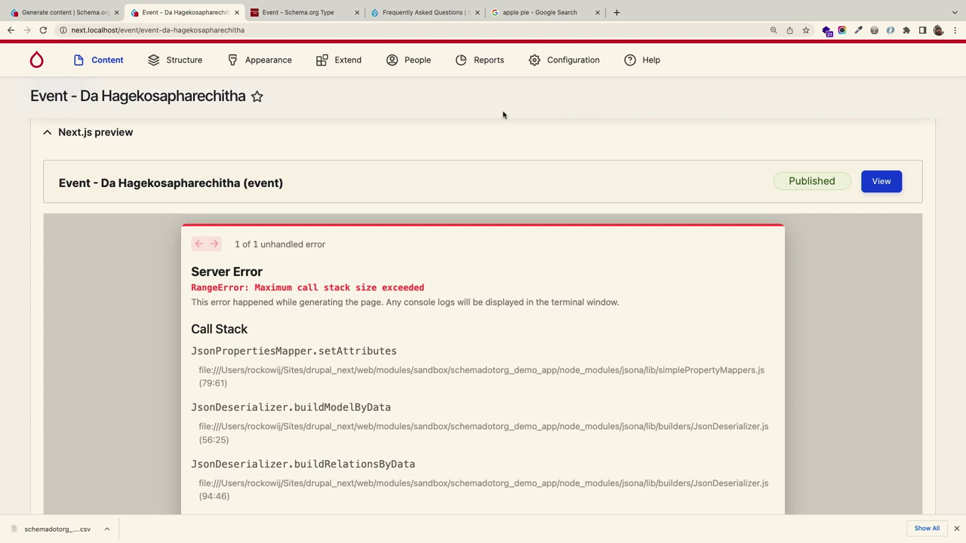
# - Collapse the Next.js preview, expand the Next.js component and examine its generated code for the title, description, image and event schedule
pyautogui.click(251, 140)
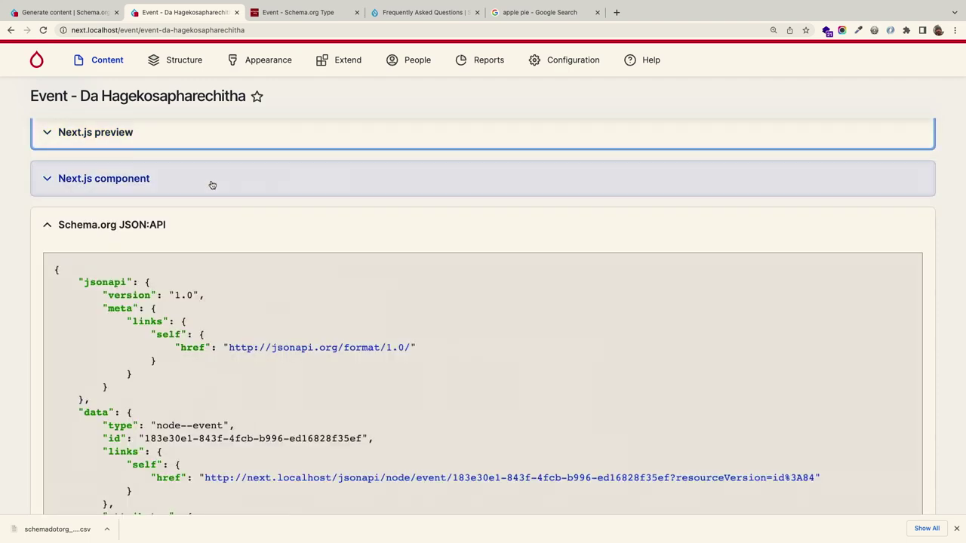
pyautogui.click(211, 184)
pyautogui.scroll(-2, 254, 238)
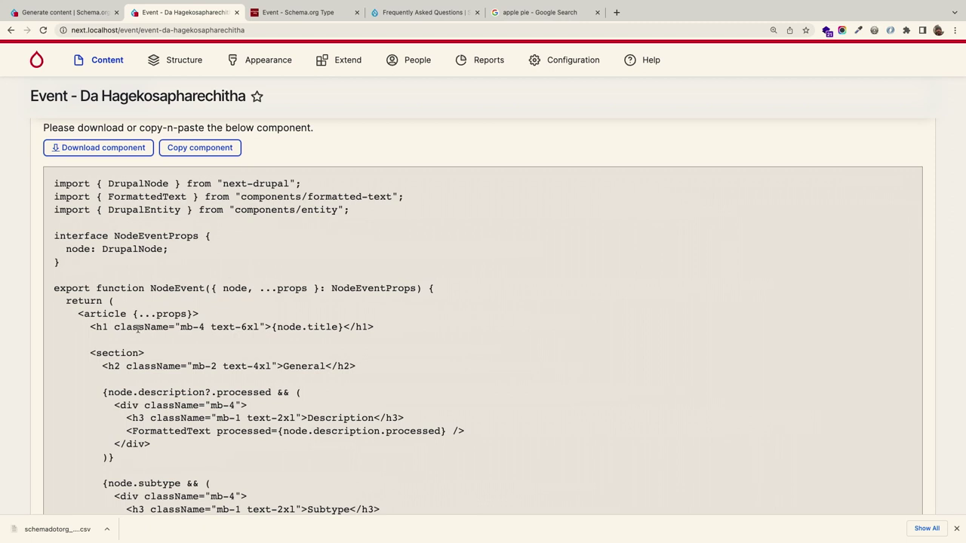
pyautogui.moveTo(85, 322); pyautogui.dragTo(242, 349)
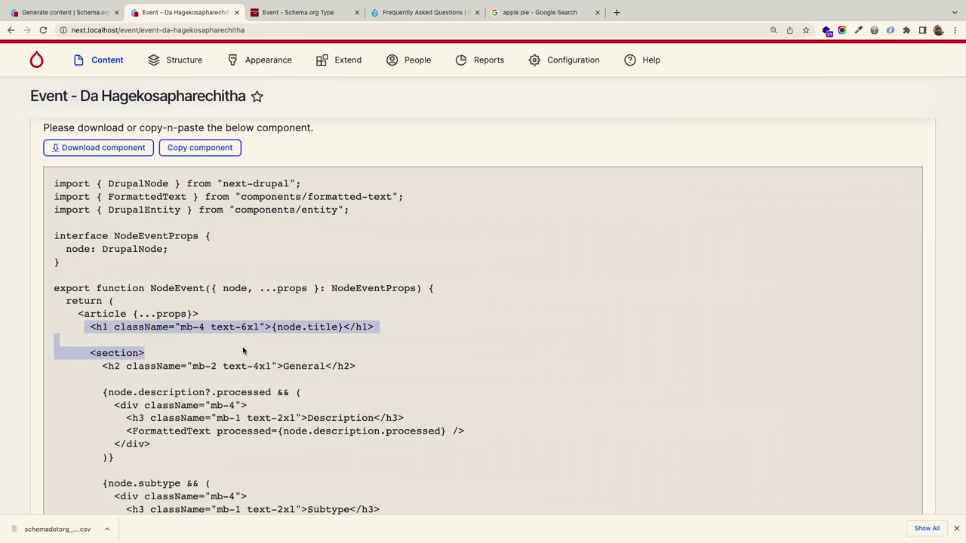
pyautogui.scroll(-2, 241, 349)
pyautogui.scroll(-1, 243, 347)
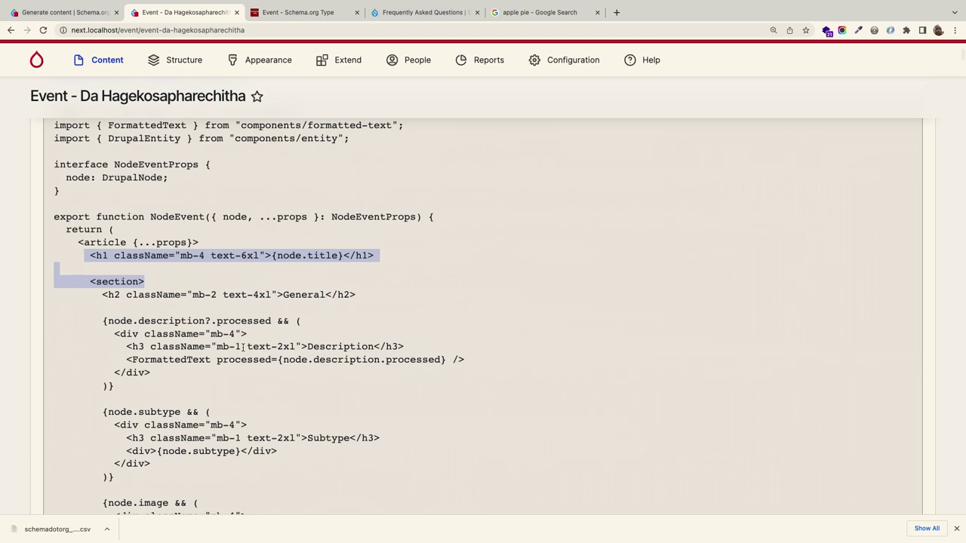
pyautogui.scroll(-3, 242, 347)
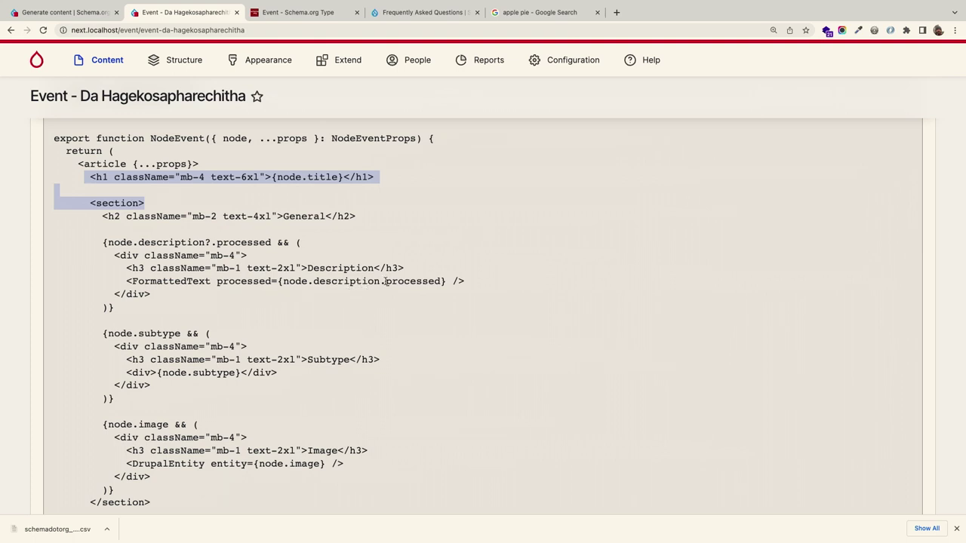
pyautogui.scroll(-5, 385, 282)
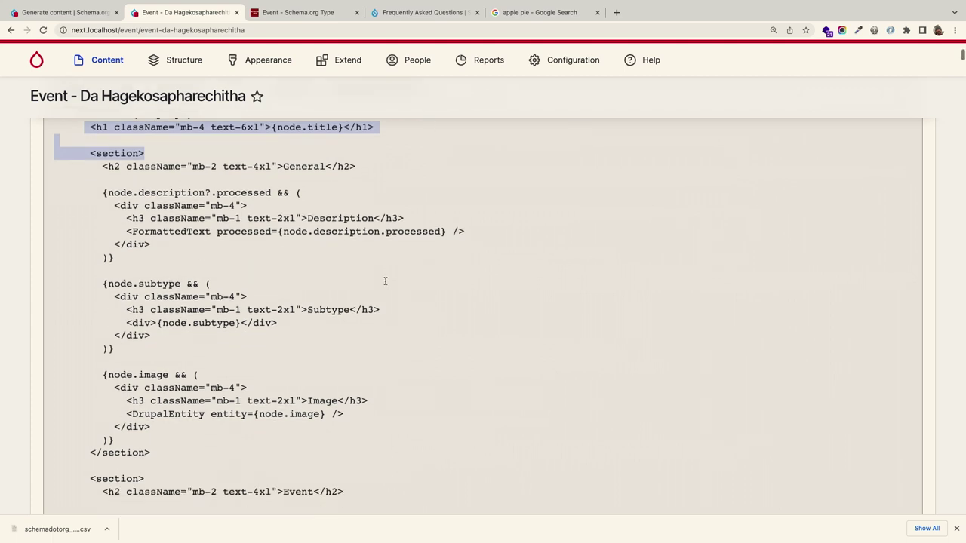
pyautogui.moveTo(172, 294); pyautogui.dragTo(106, 247)
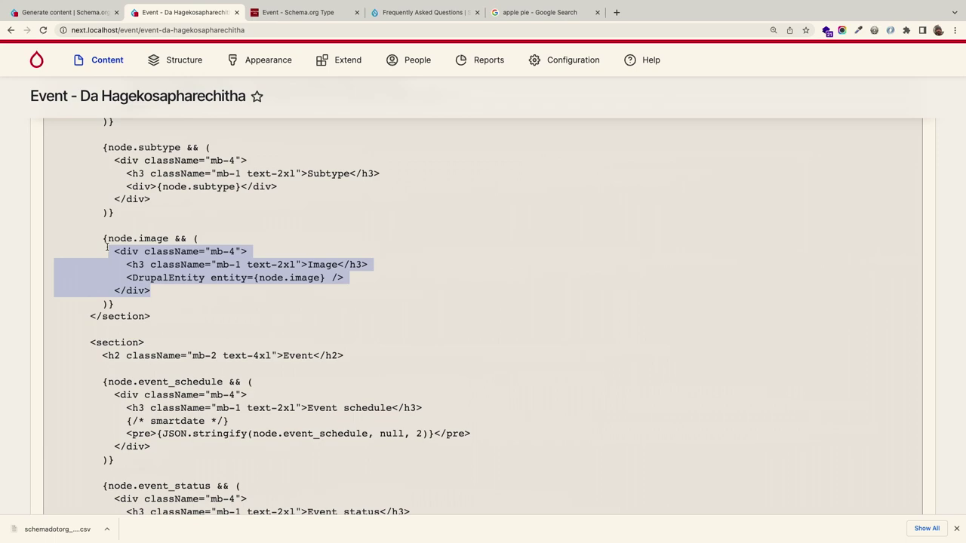
pyautogui.scroll(10, 106, 249)
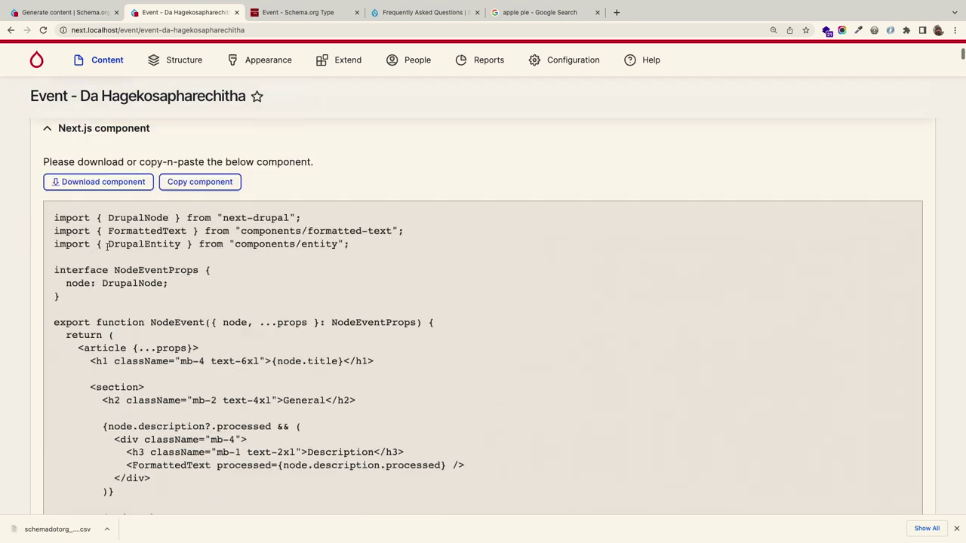
pyautogui.scroll(-1, 106, 279)
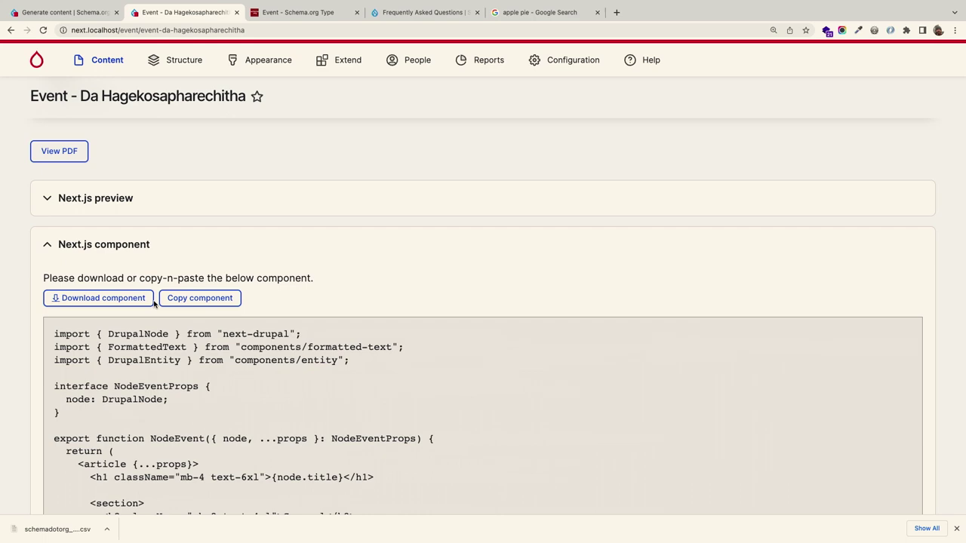
# - Start a new Basic page, name it "About" and set its subtype to About Page
pyautogui.scroll(20, 154, 303)
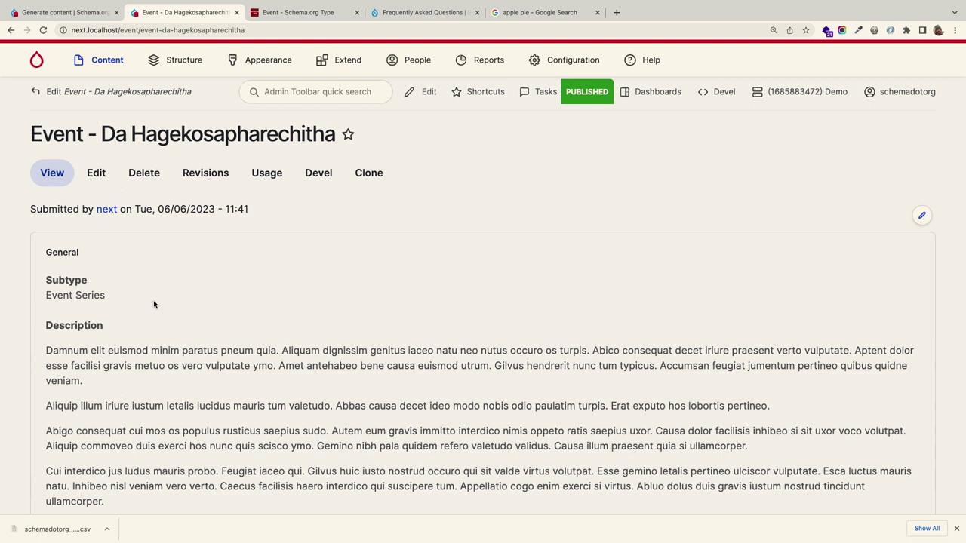
pyautogui.scroll(3, 154, 304)
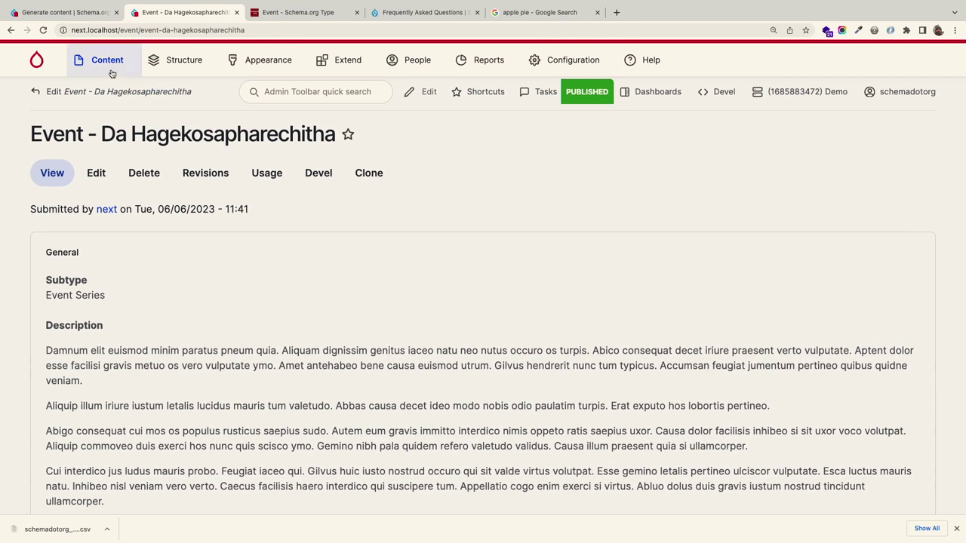
pyautogui.moveTo(112, 73)
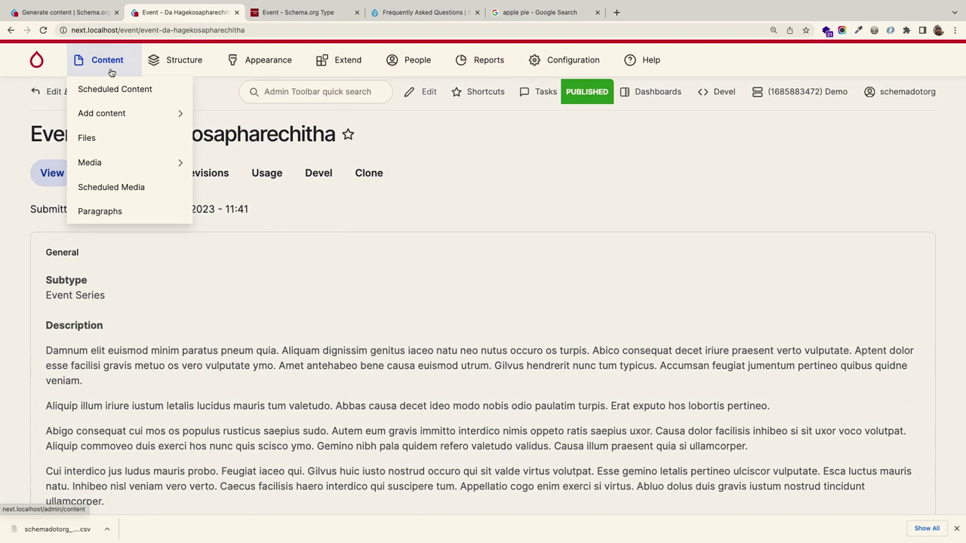
pyautogui.moveTo(118, 109)
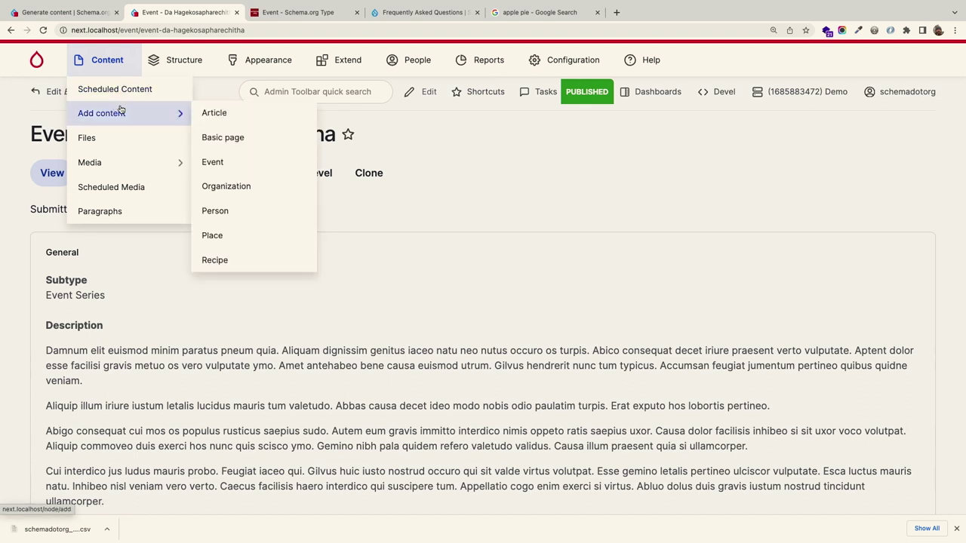
pyautogui.click(212, 147)
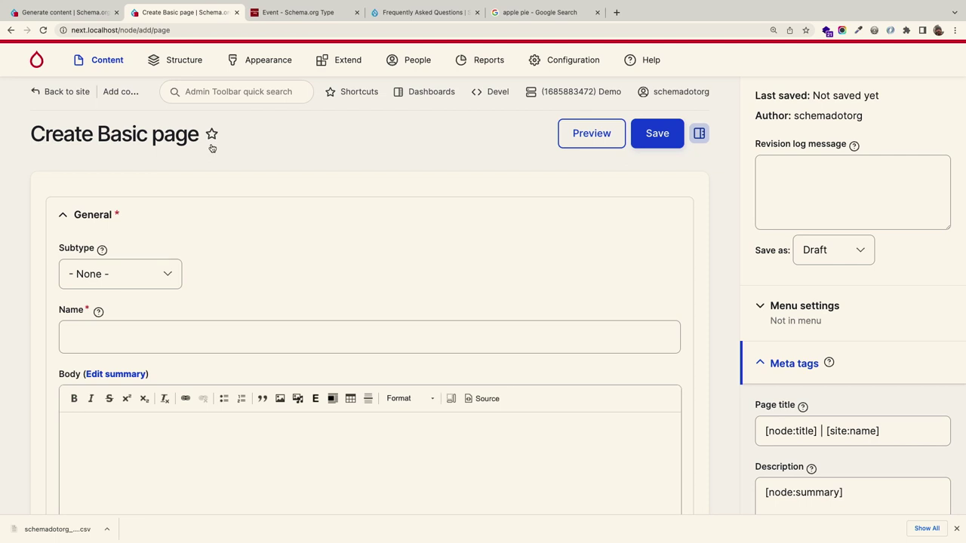
pyautogui.click(211, 329)
pyautogui.write('About')
pyautogui.click(138, 274)
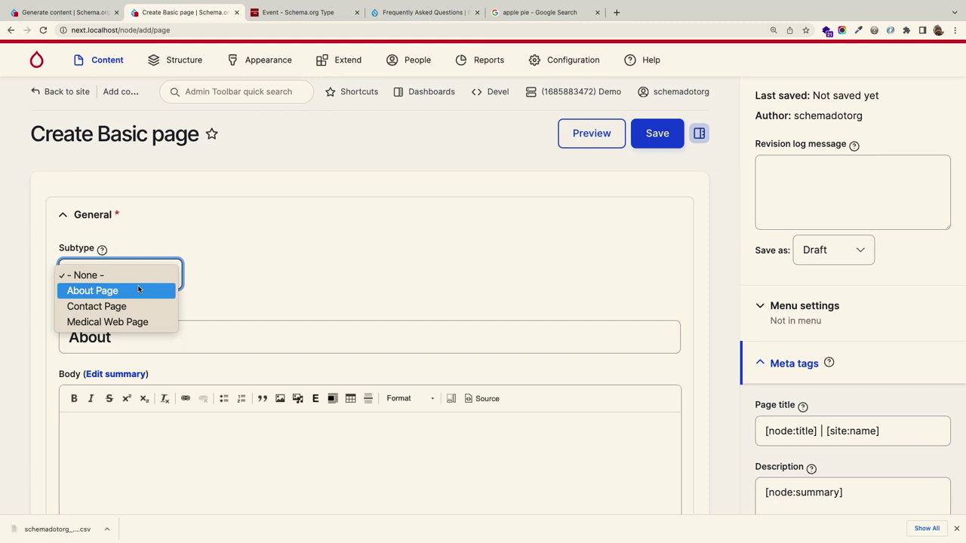
pyautogui.click(139, 289)
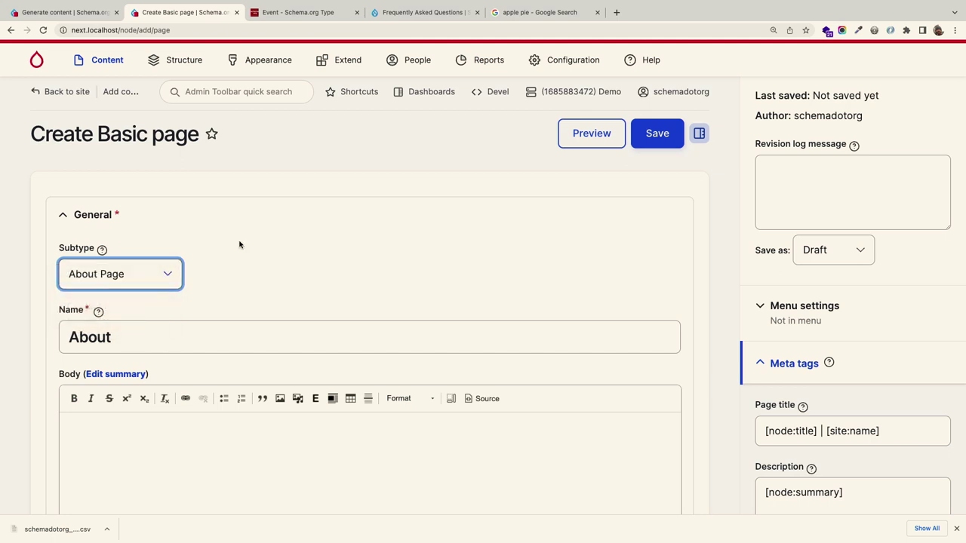
# - Add a call to action titled "Hello World" to the page's Content layout and select its style options in the behaviors
pyautogui.scroll(-10, 240, 244)
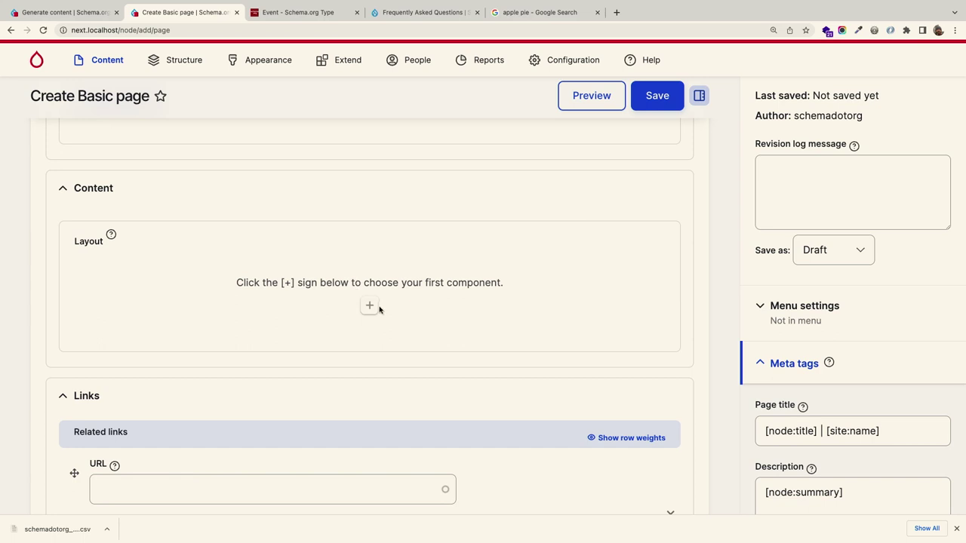
pyautogui.click(370, 305)
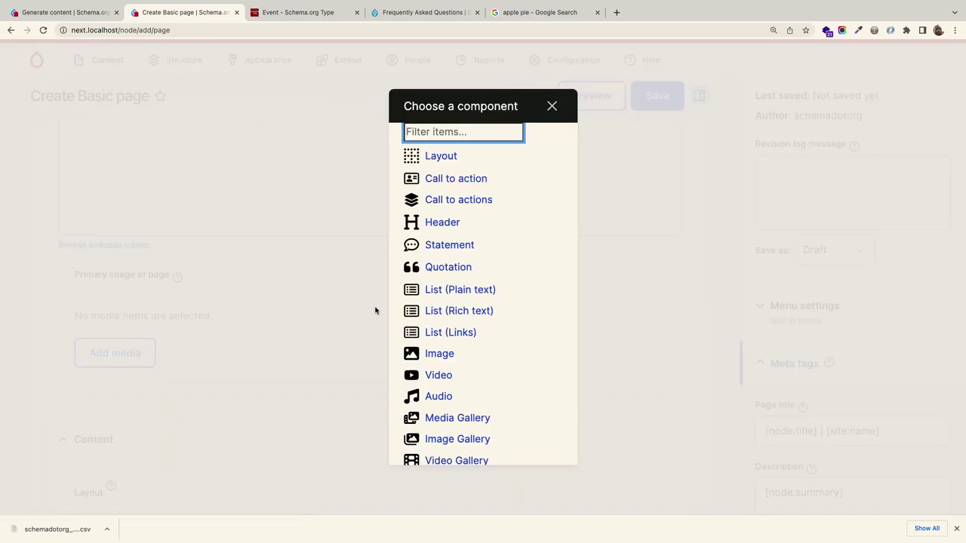
pyautogui.click(458, 178)
pyautogui.click(324, 208)
pyautogui.write('Hel')
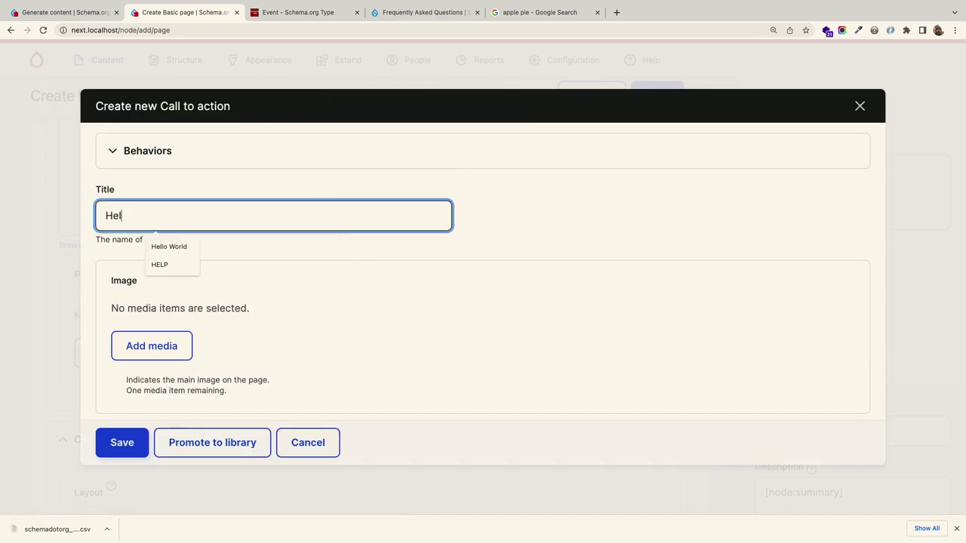
pyautogui.write('lo World')
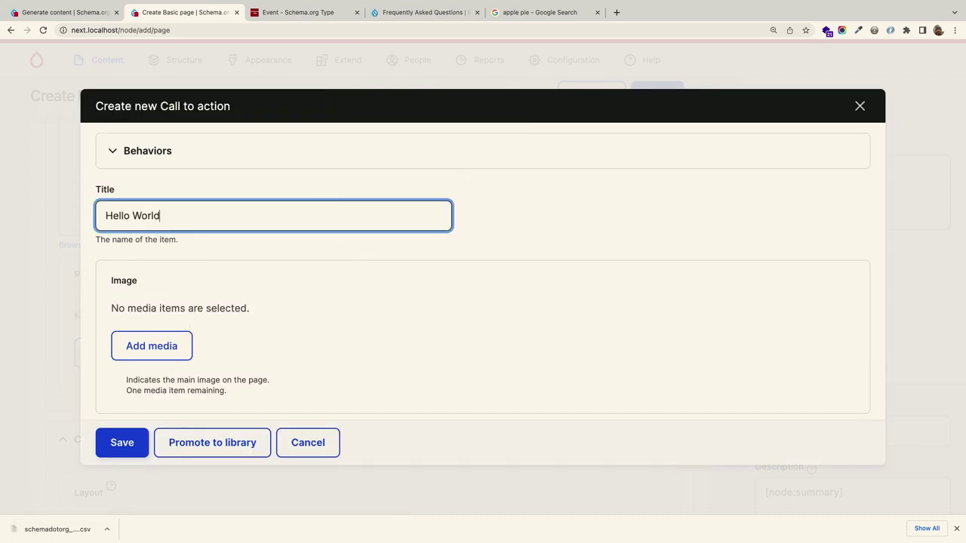
pyautogui.click(249, 150)
pyautogui.moveTo(142, 225); pyautogui.dragTo(155, 285)
# - Insert the existing "Gravis Immitto Ludus" media item as the call to action's image
pyautogui.scroll(-5, 226, 294)
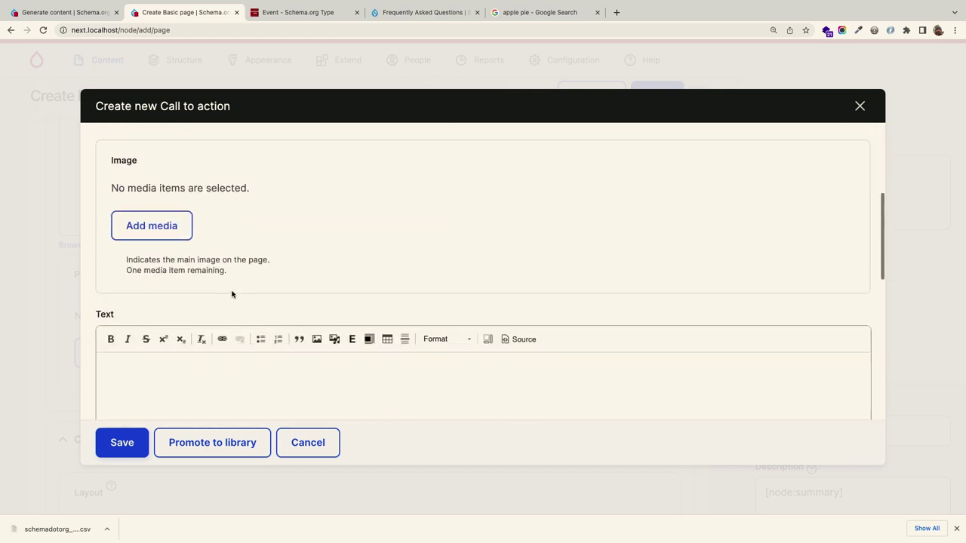
pyautogui.scroll(1, 187, 202)
pyautogui.click(166, 187)
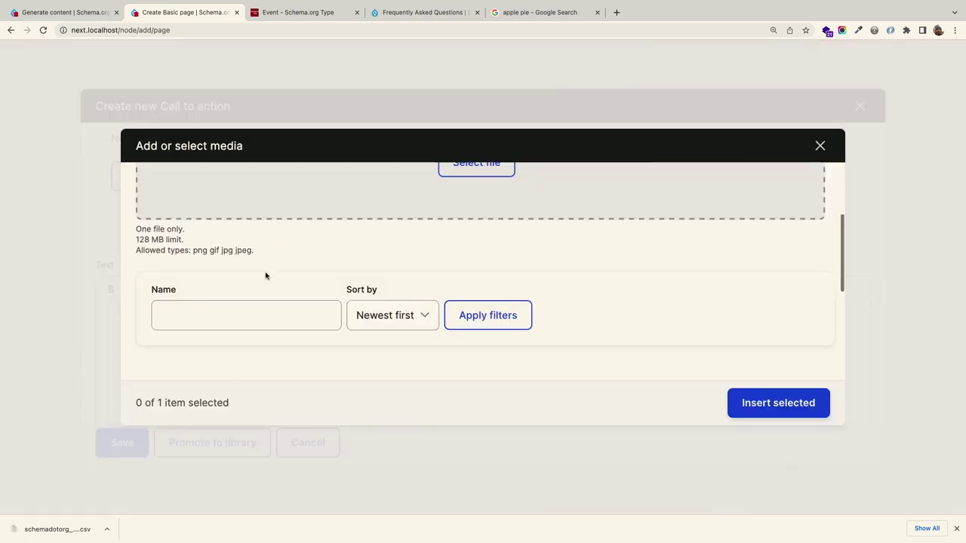
pyautogui.scroll(-3, 266, 275)
pyautogui.scroll(-3, 226, 256)
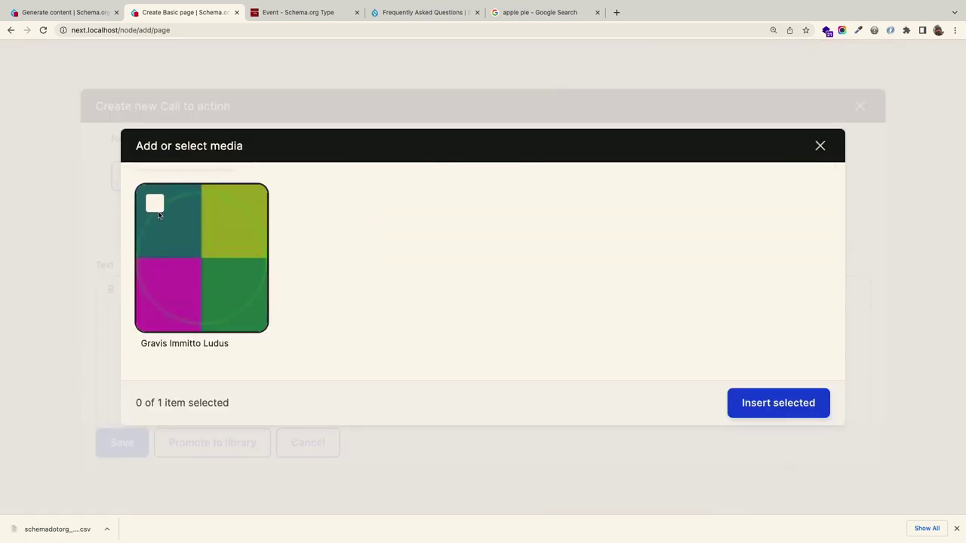
pyautogui.click(155, 203)
pyautogui.click(758, 405)
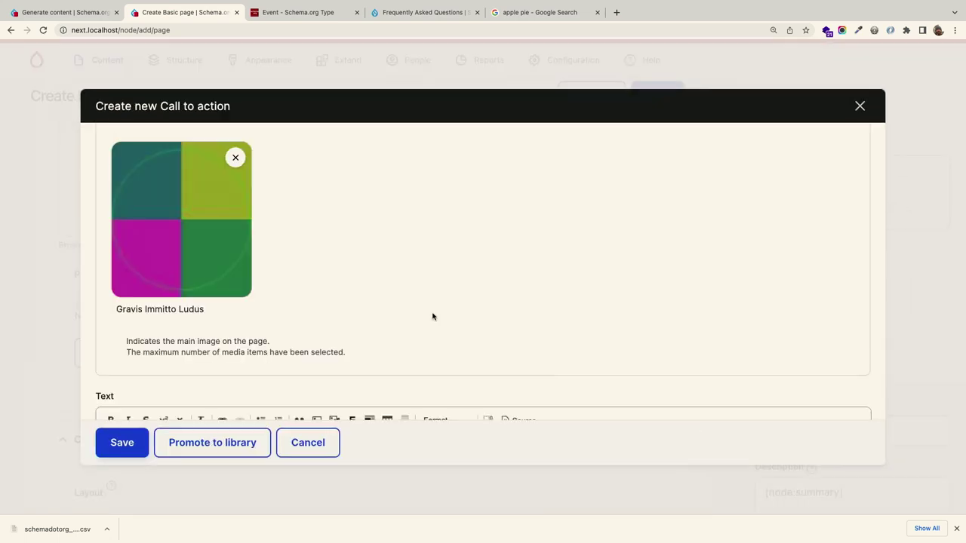
# - Enter "Hellow" as the call to action's body text
pyautogui.scroll(-3, 347, 294)
pyautogui.click(323, 312)
pyautogui.write('Hellow')
pyautogui.scroll(-5, 302, 332)
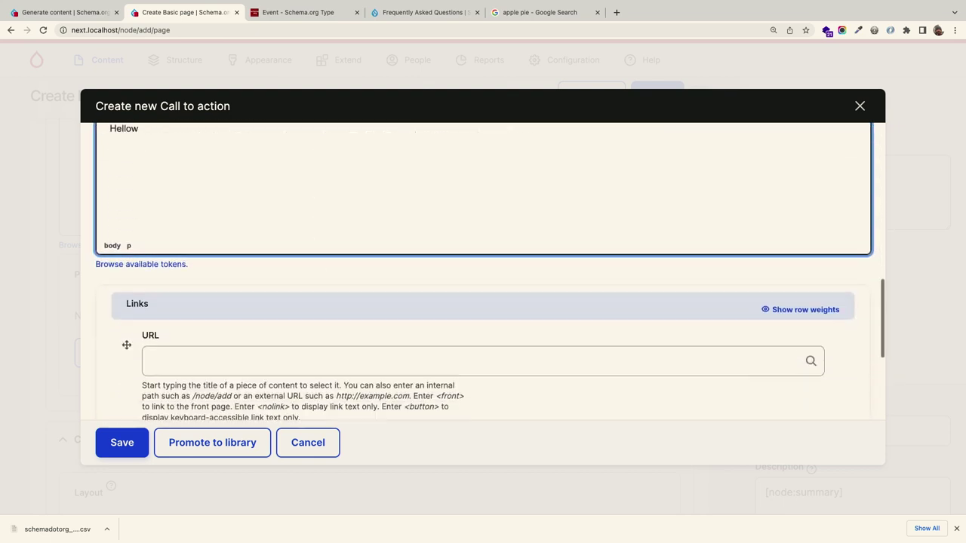
pyautogui.click(278, 336)
pyautogui.write('http://yahooc')
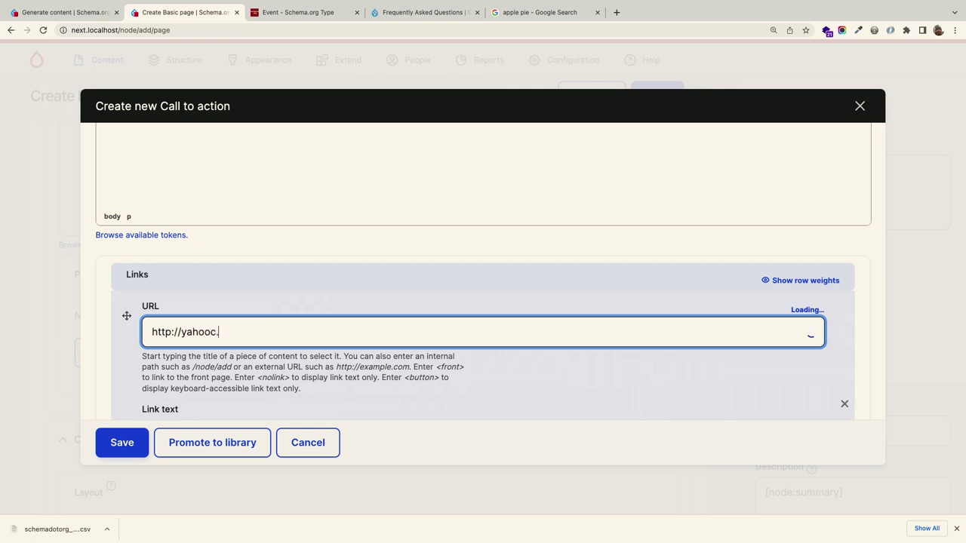
pyautogui.press('BackSpace')
pyautogui.write('.com')
pyautogui.press('Tab')
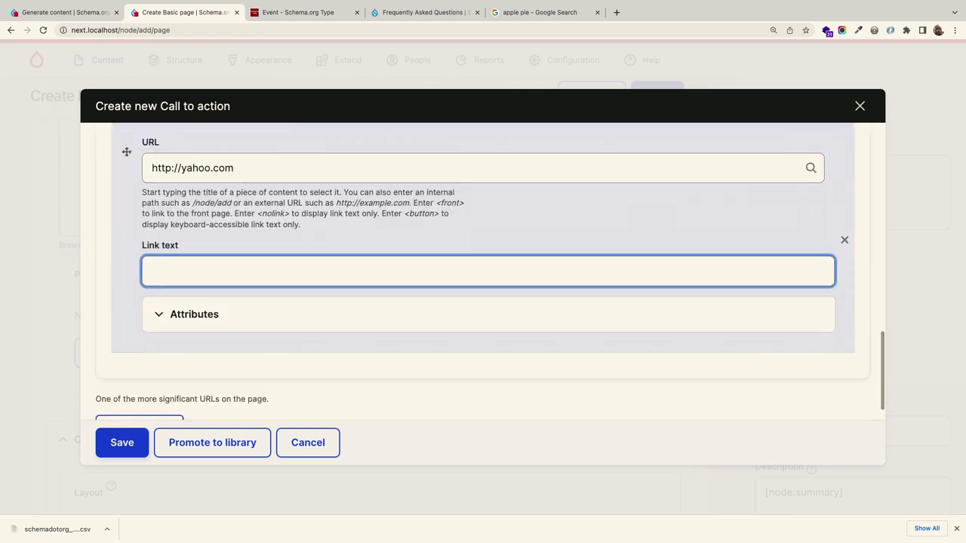
pyautogui.write('Sea')
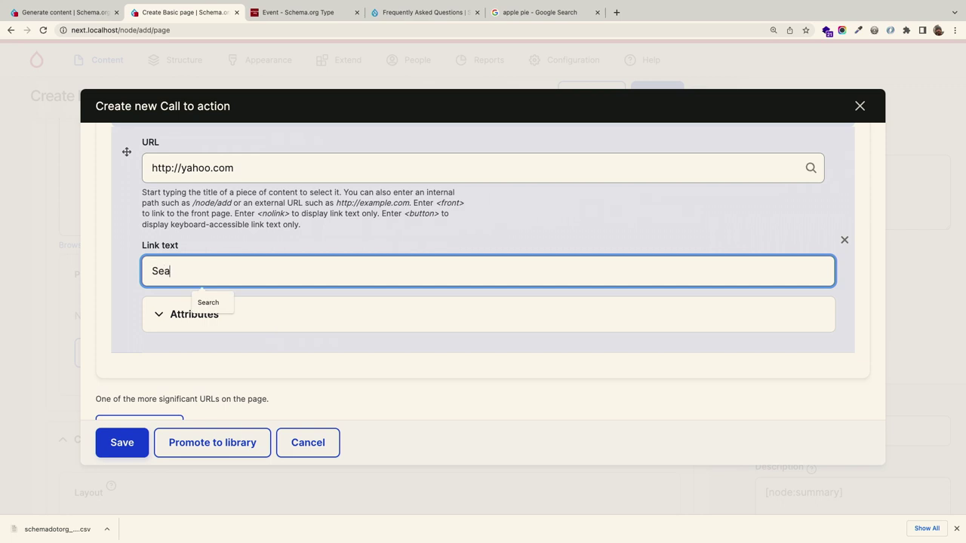
pyautogui.write('r hch')
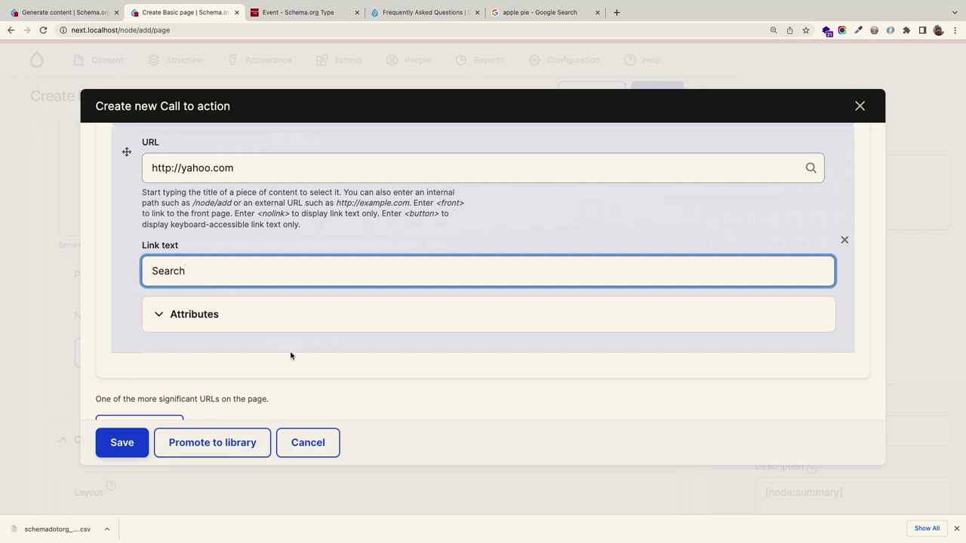
# - Expand the link's attributes and apply the Button, Button small and Button primary classes
pyautogui.click(272, 321)
pyautogui.press('Tab')
pyautogui.moveTo(181, 371); pyautogui.dragTo(208, 396)
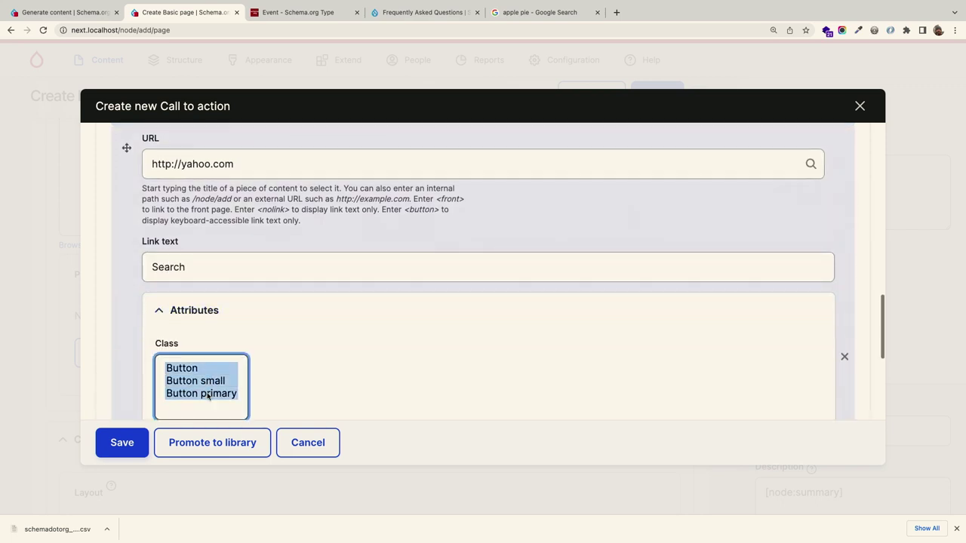
pyautogui.scroll(-3, 289, 361)
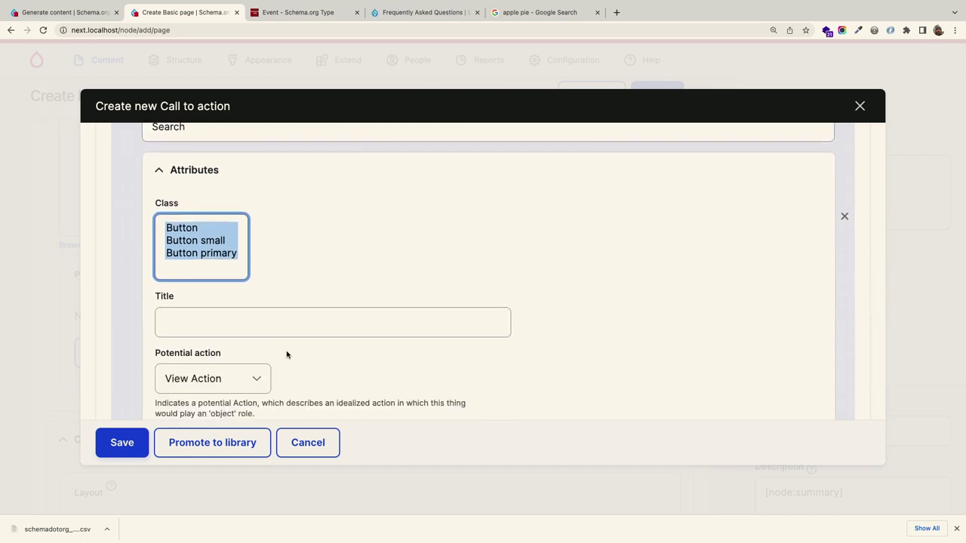
pyautogui.scroll(-1, 286, 354)
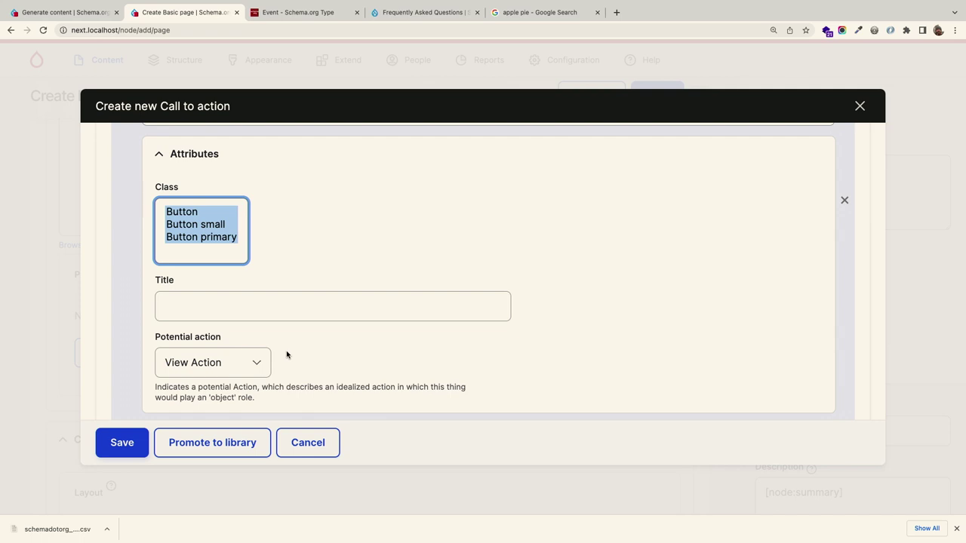
# - Set the link's potential action to Search Action and save the call to action component
pyautogui.click(230, 364)
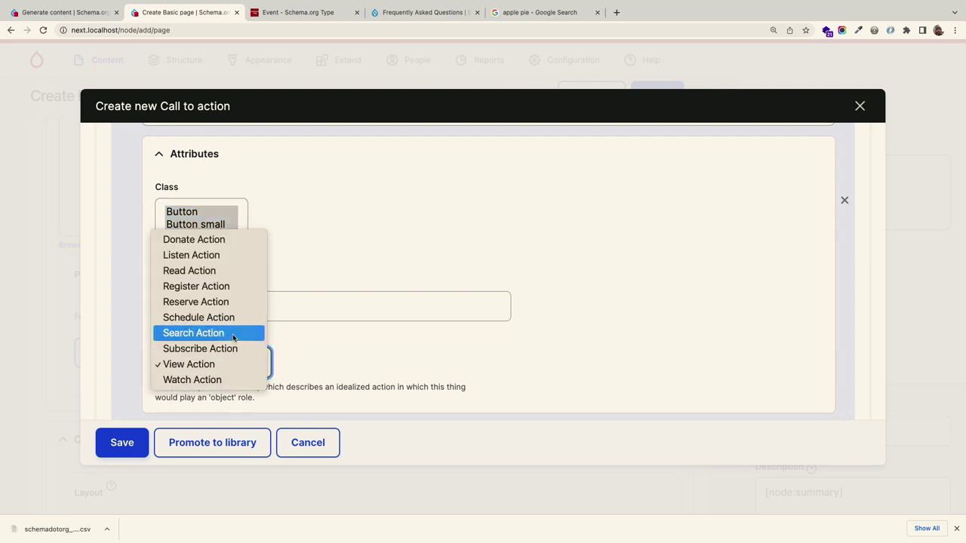
pyautogui.click(232, 336)
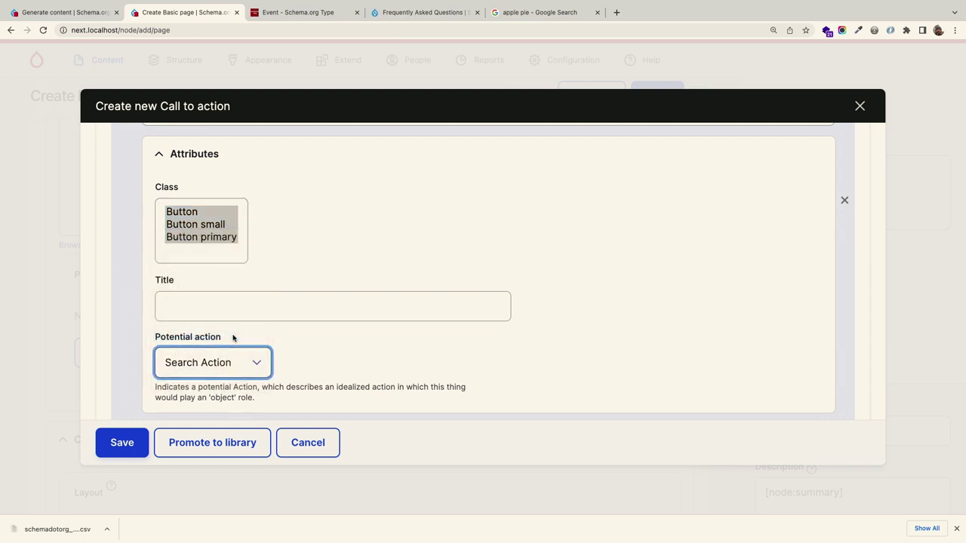
pyautogui.click(237, 362)
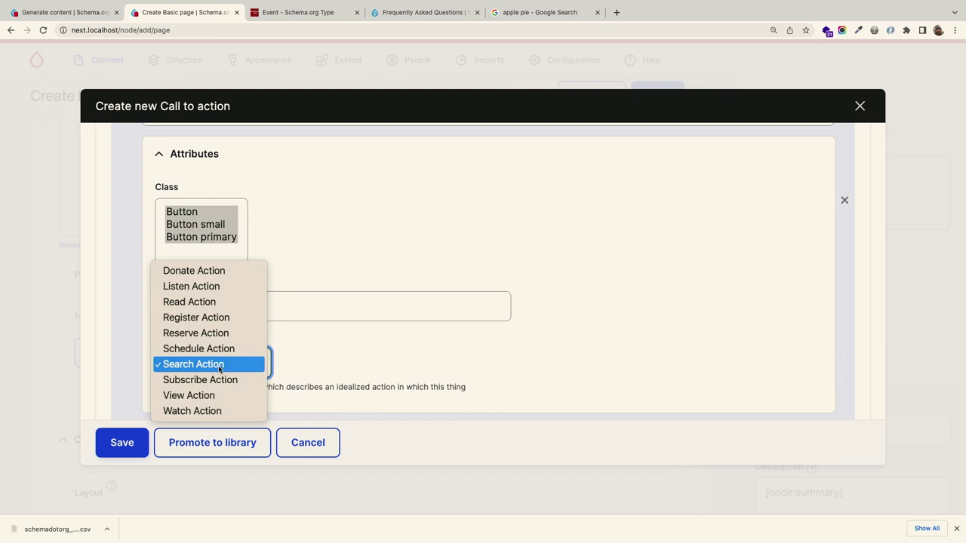
pyautogui.click(219, 367)
pyautogui.scroll(-3, 312, 364)
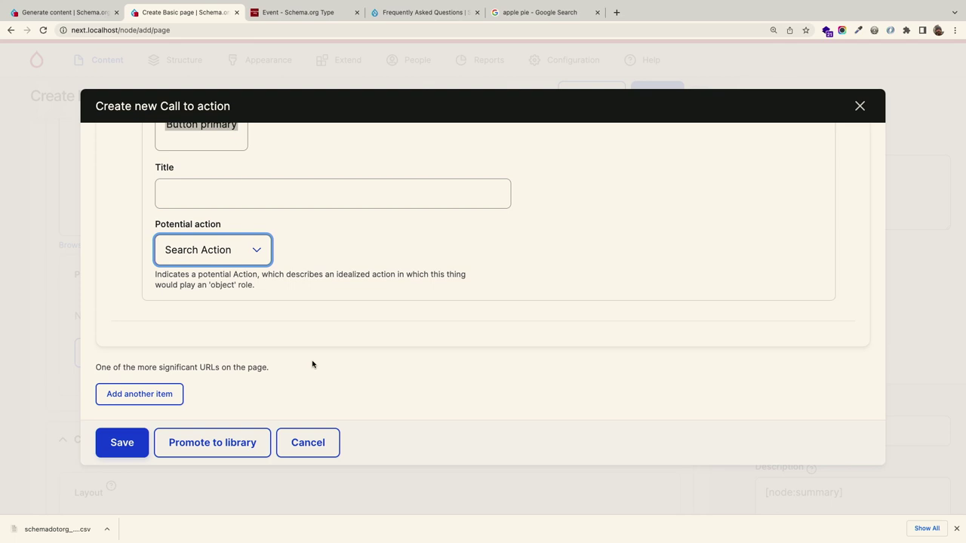
pyautogui.click(136, 442)
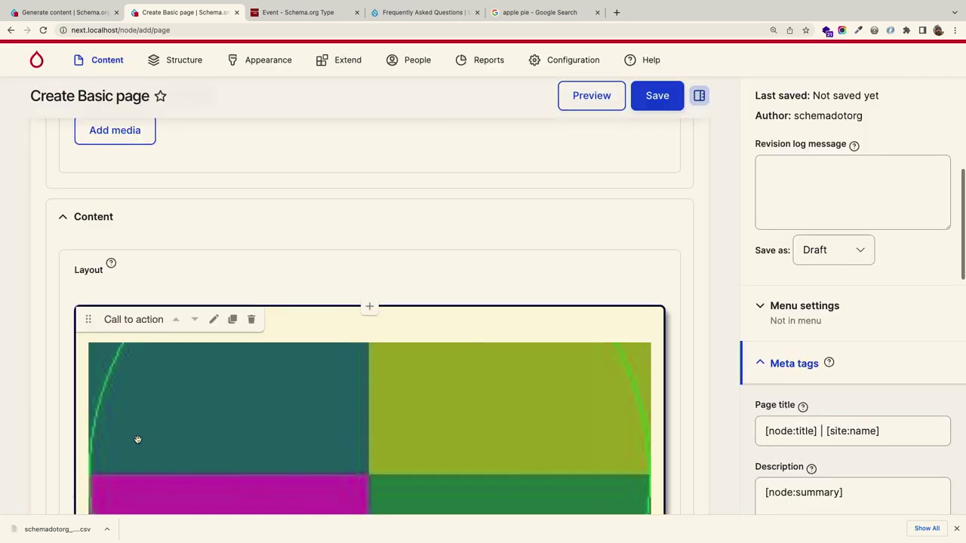
# - Insert a plain Two column layout below the call to action
pyautogui.scroll(-5, 138, 441)
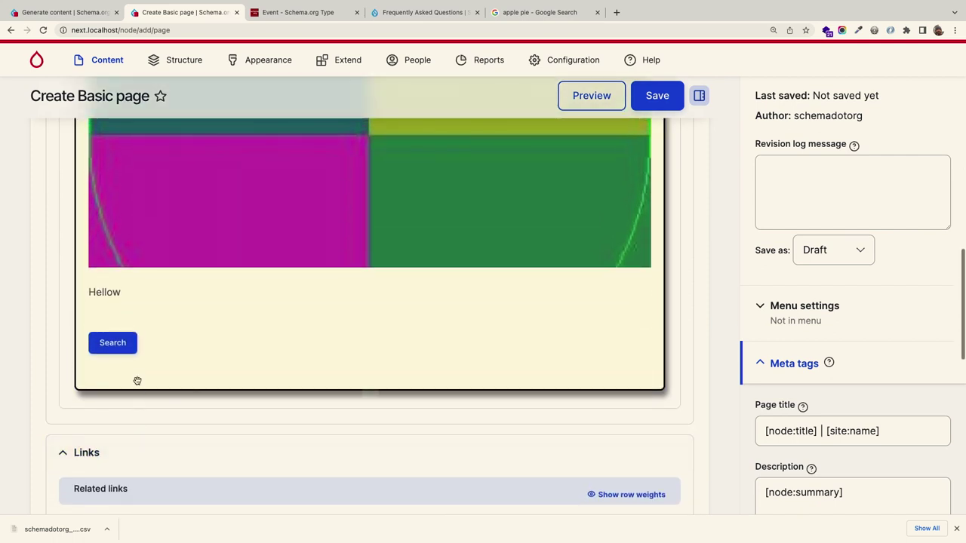
pyautogui.click(370, 395)
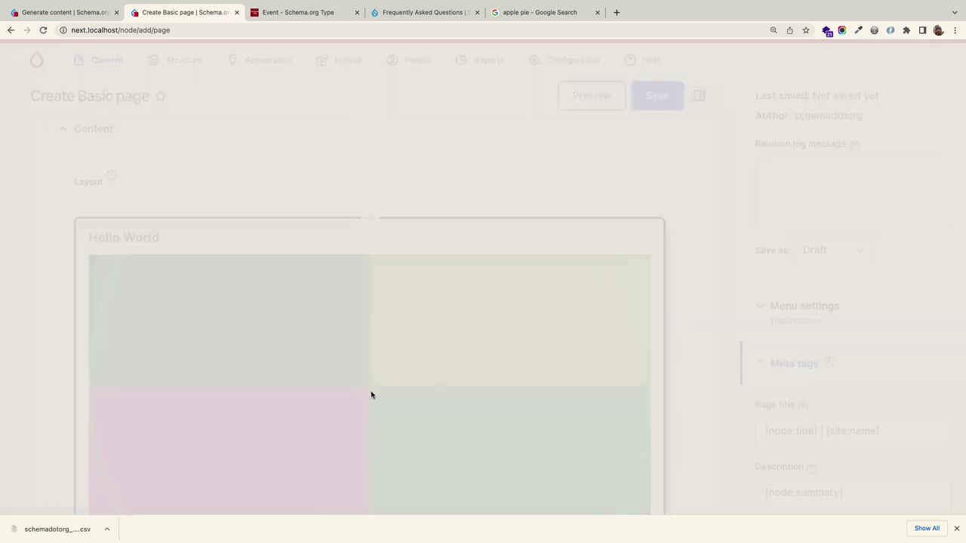
pyautogui.click(434, 160)
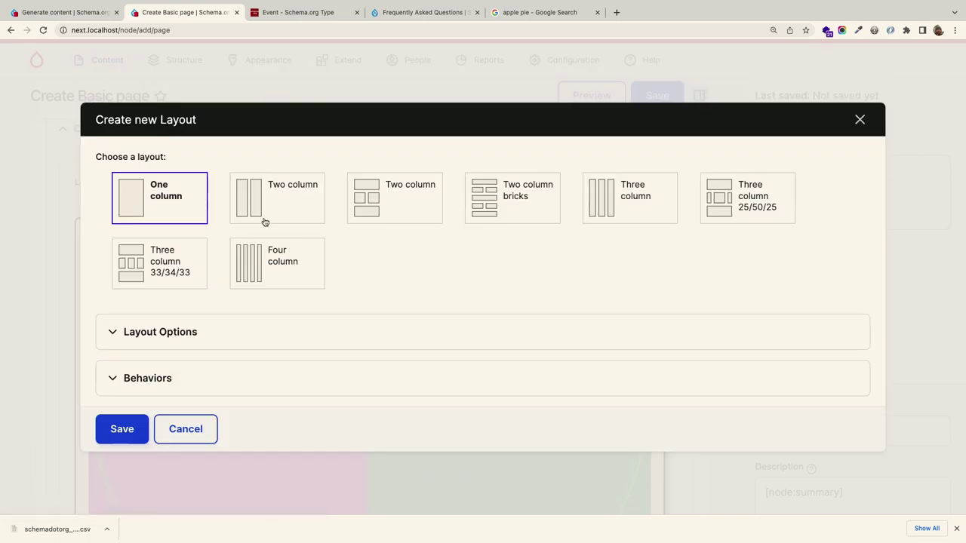
pyautogui.click(295, 205)
pyautogui.click(134, 427)
# - Add a quotation to the layout's first column with the text "This is a quote" and the creator's name
pyautogui.scroll(-10, 153, 384)
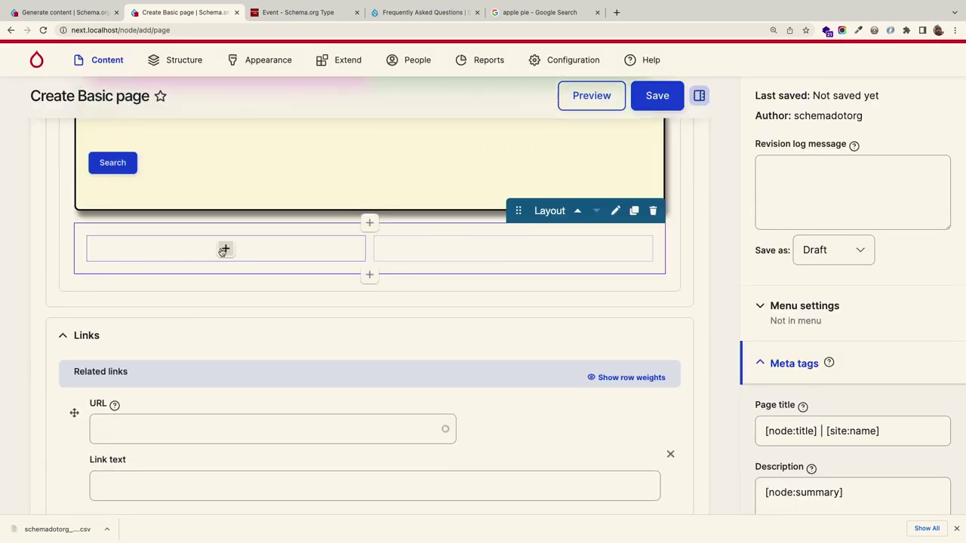
pyautogui.click(224, 249)
pyautogui.click(447, 249)
pyautogui.click(276, 270)
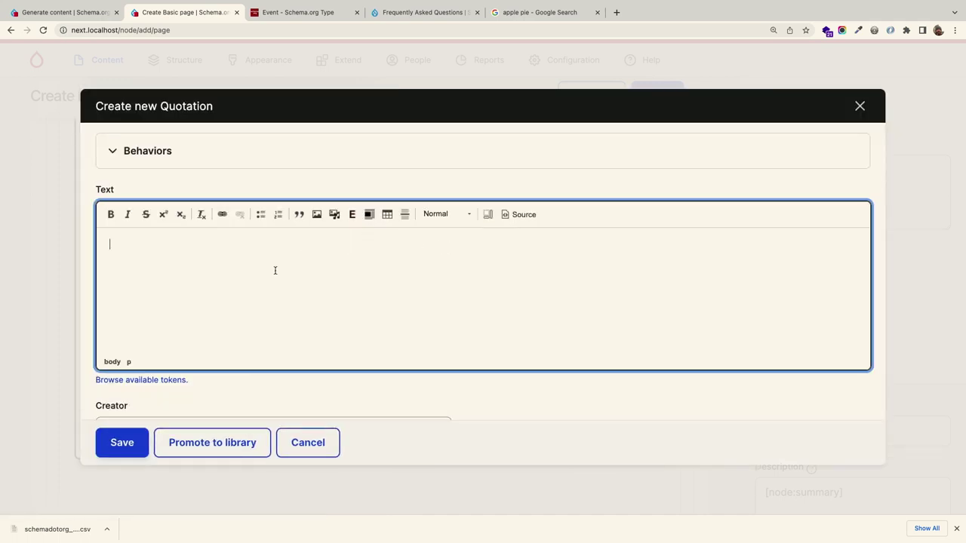
pyautogui.write('This is a quote')
pyautogui.scroll(-1, 206, 357)
pyautogui.click(189, 380)
pyautogui.write('Jake')
pyautogui.click(127, 445)
# - Add a statement reading "We are great" to the second column of the layout
pyautogui.scroll(-2, 285, 404)
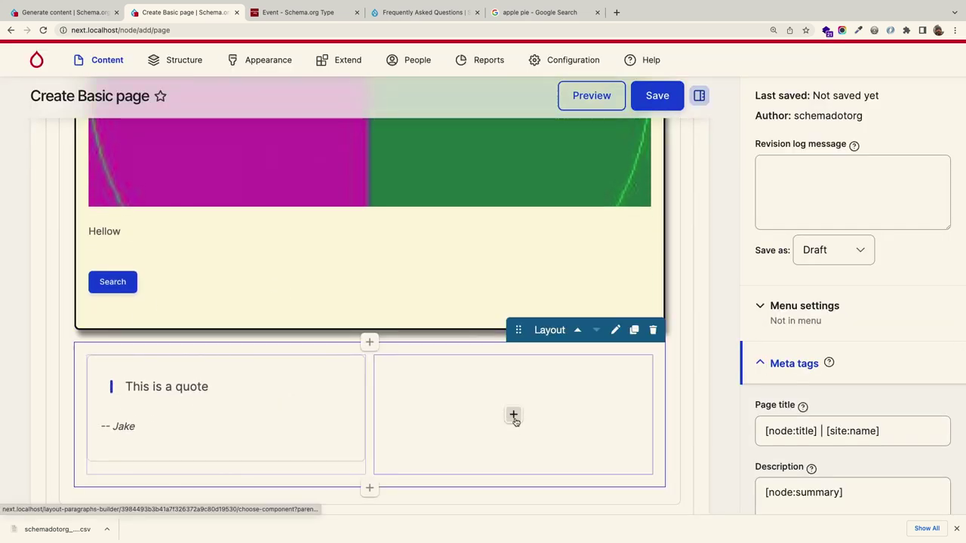
pyautogui.click(513, 416)
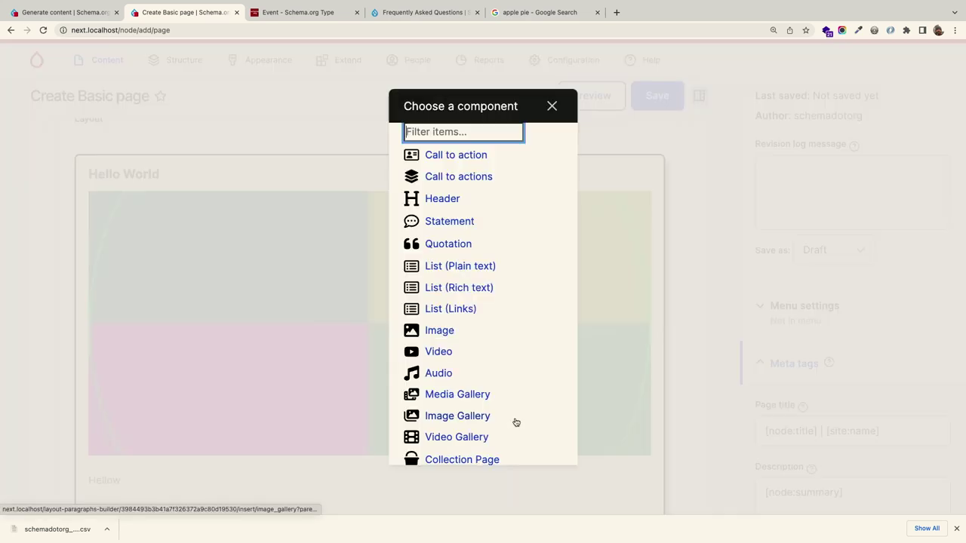
pyautogui.click(458, 223)
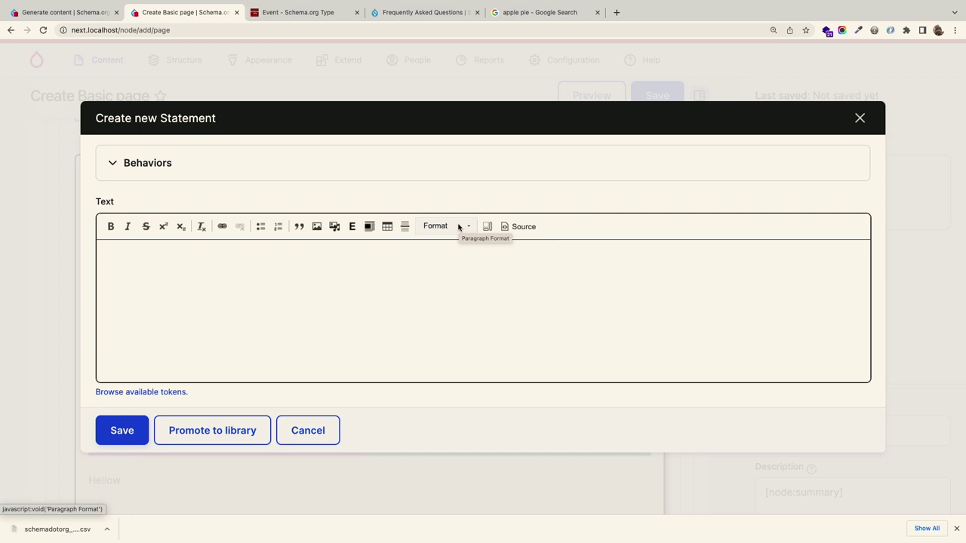
pyautogui.click(395, 292)
pyautogui.write('We are grea')
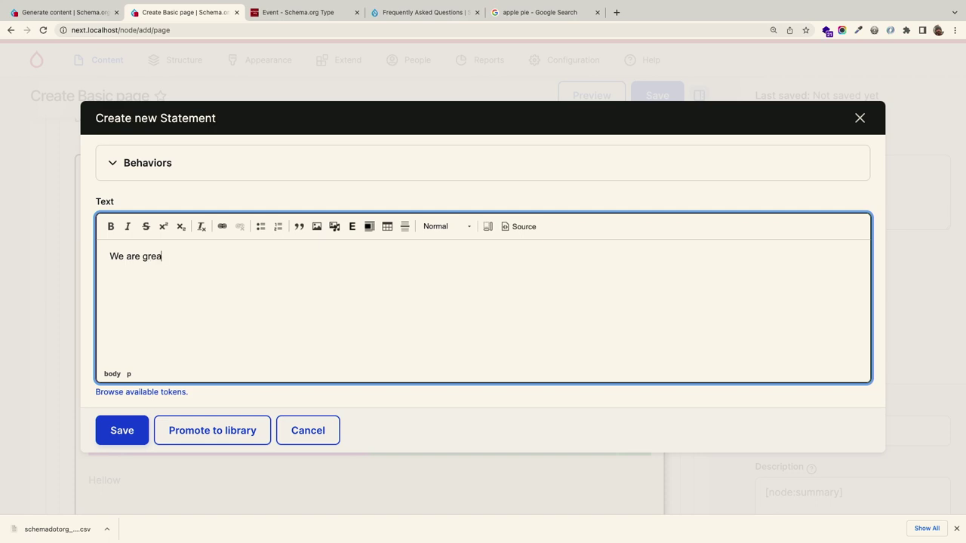
pyautogui.write('t')
pyautogui.click(133, 431)
# - Check the assembled layout and save the About page as a draft
pyautogui.scroll(-10, 369, 284)
pyautogui.scroll(15, 369, 284)
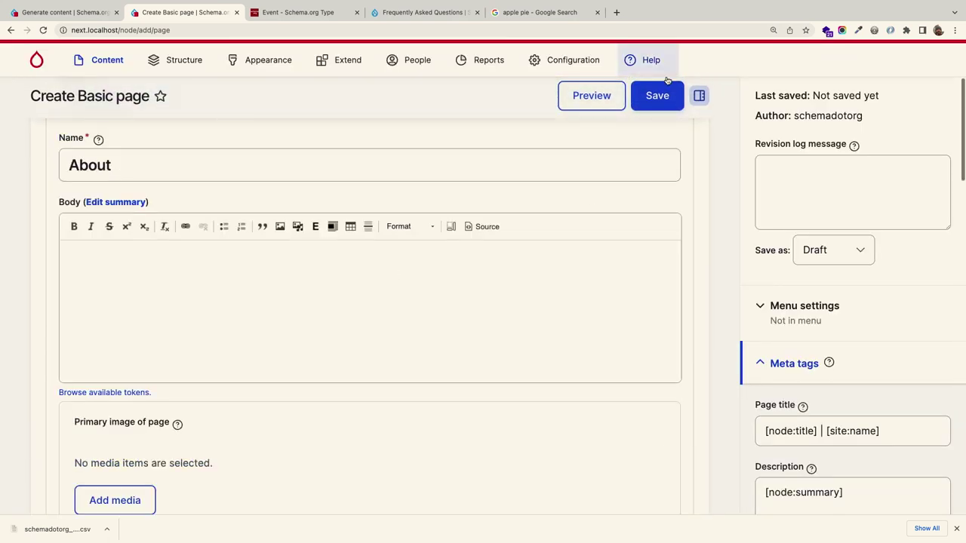
pyautogui.click(655, 93)
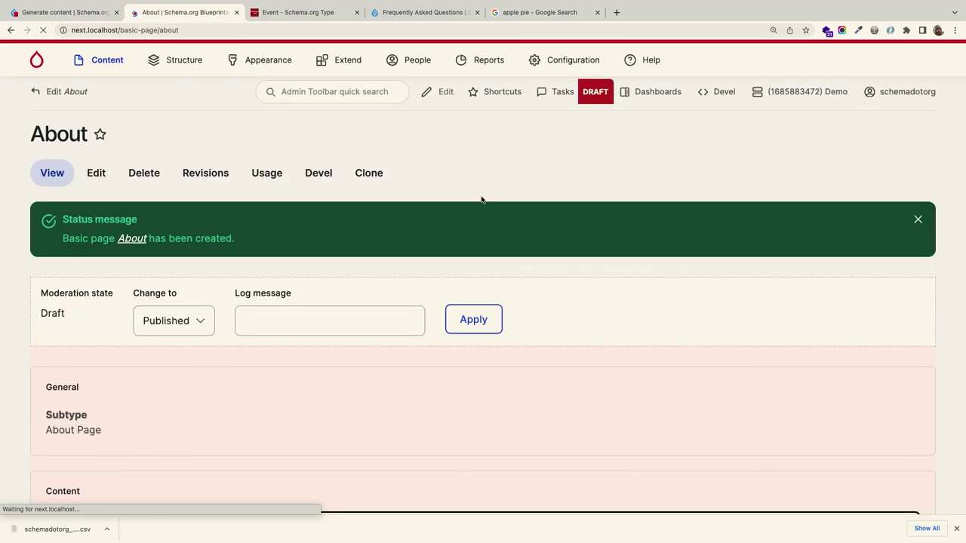
# - Examine the saved About page from its rendered content down to the generated Next.js component
pyautogui.scroll(-4, 480, 198)
pyautogui.scroll(-2, 482, 199)
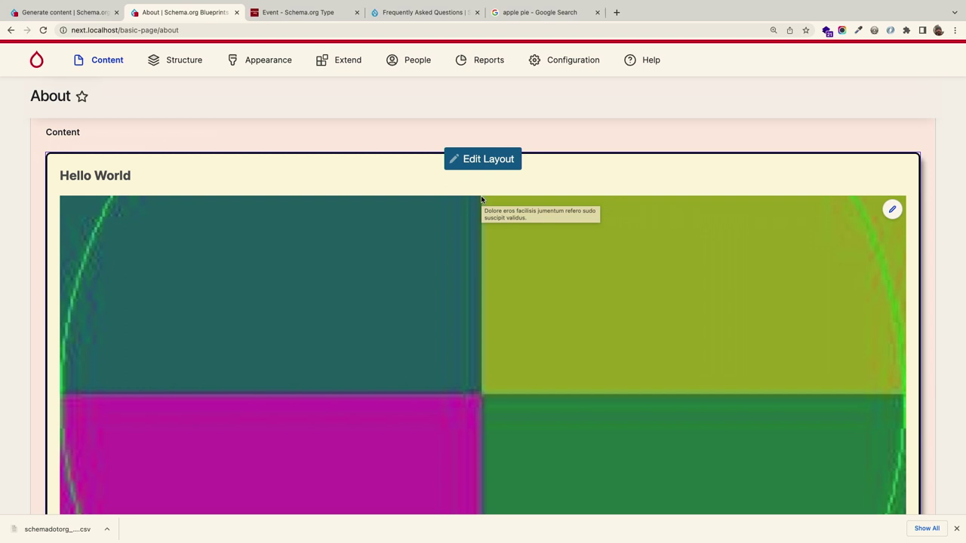
pyautogui.scroll(-1, 480, 199)
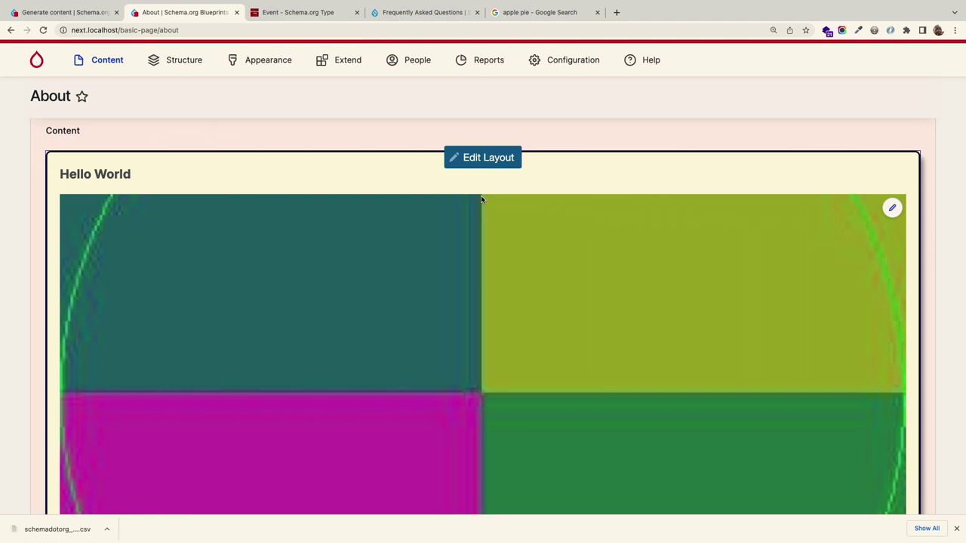
pyautogui.scroll(-15, 481, 195)
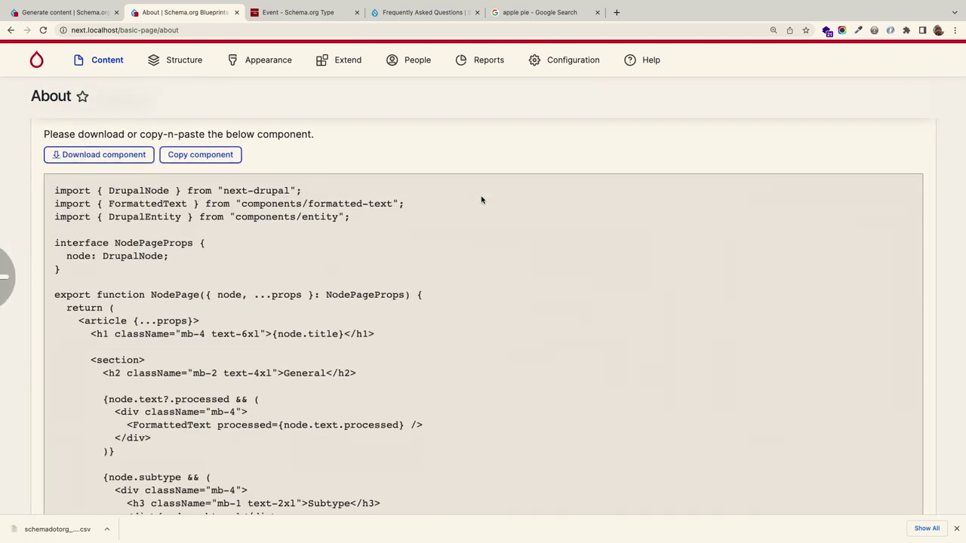
# - Collapse the Next.js component and examine the main_entity paragraph references in the About page's Schema.org JSON:API output
pyautogui.scroll(5, 481, 198)
pyautogui.click(141, 379)
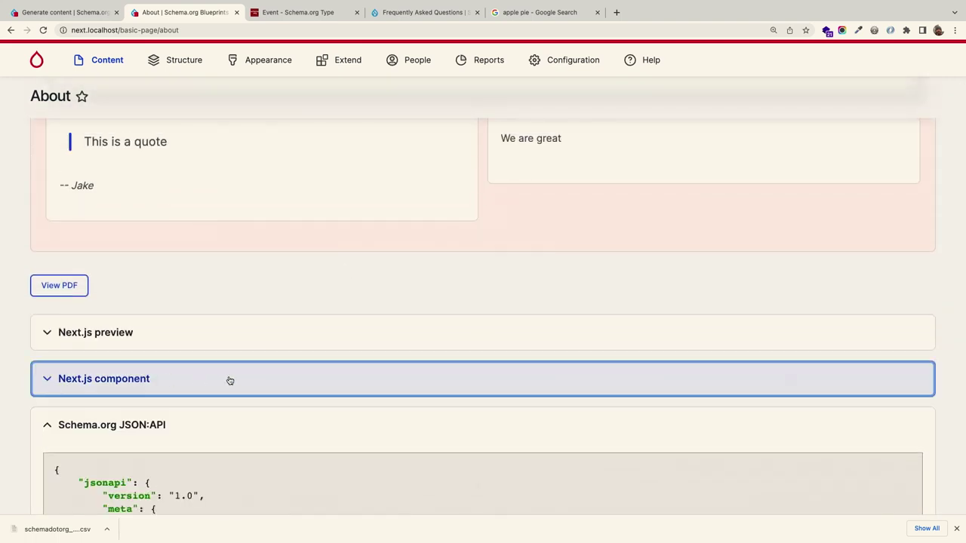
pyautogui.scroll(-5, 228, 379)
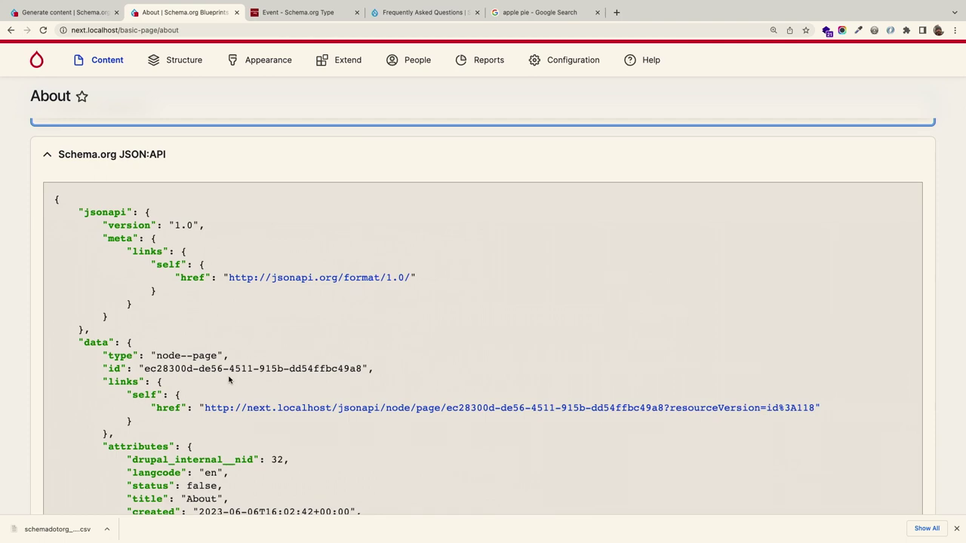
pyautogui.scroll(-10, 228, 377)
pyautogui.scroll(-1, 229, 376)
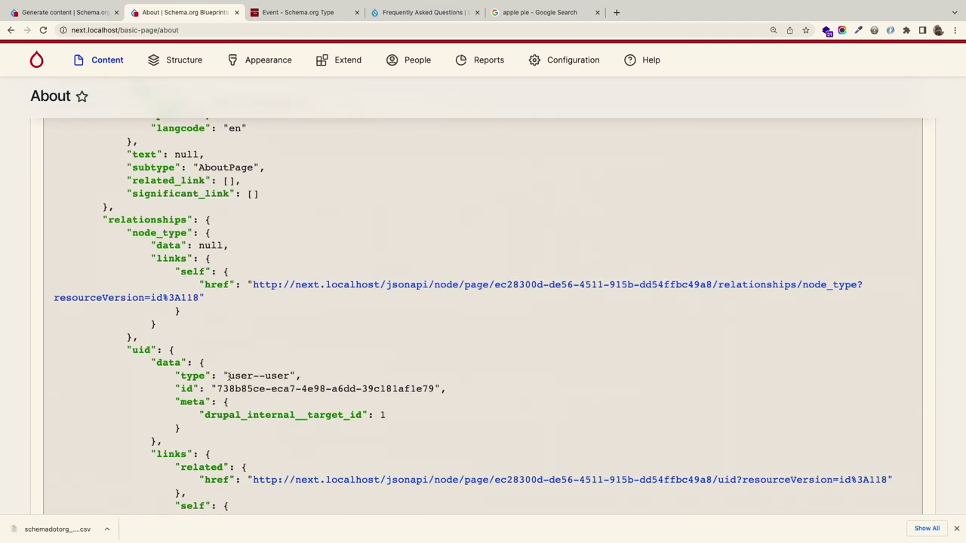
pyautogui.scroll(-10, 228, 376)
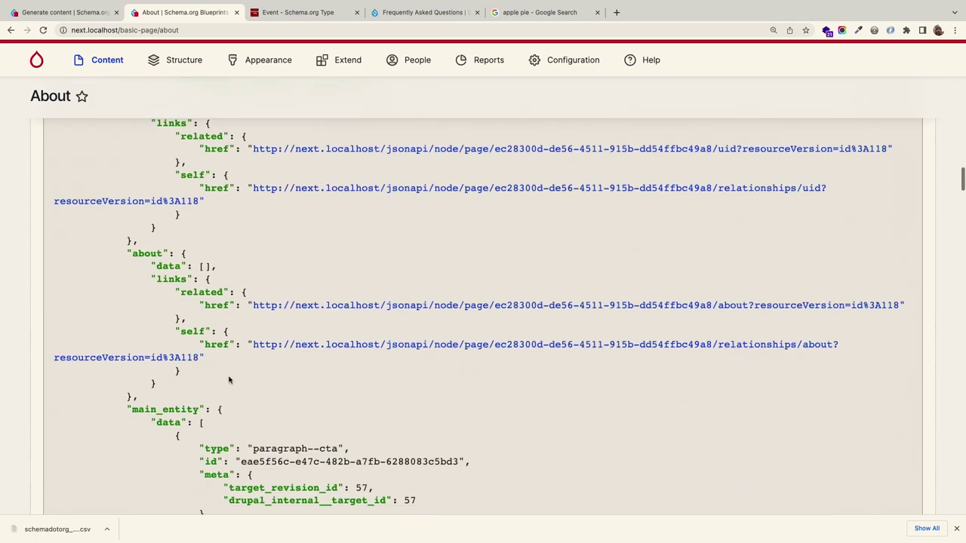
pyautogui.scroll(-5, 228, 375)
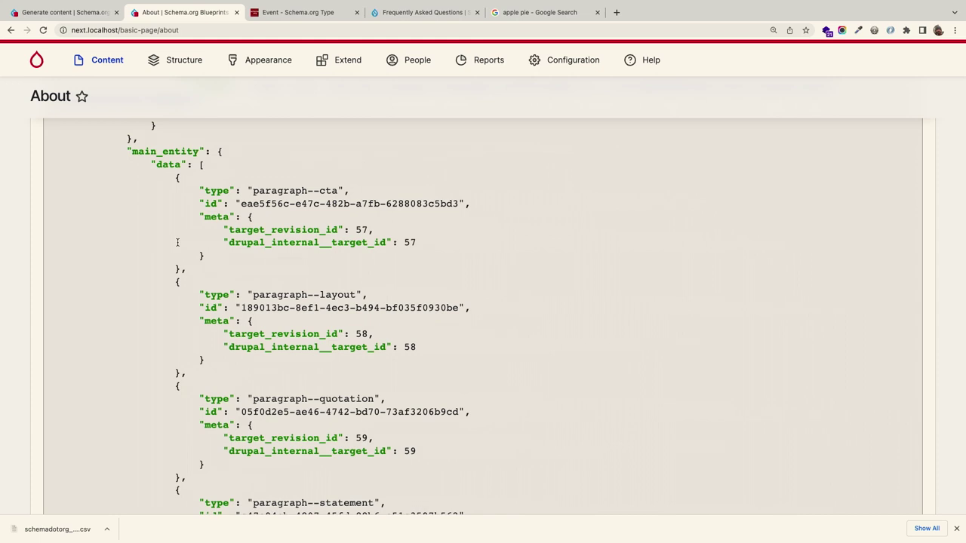
pyautogui.scroll(1, 177, 242)
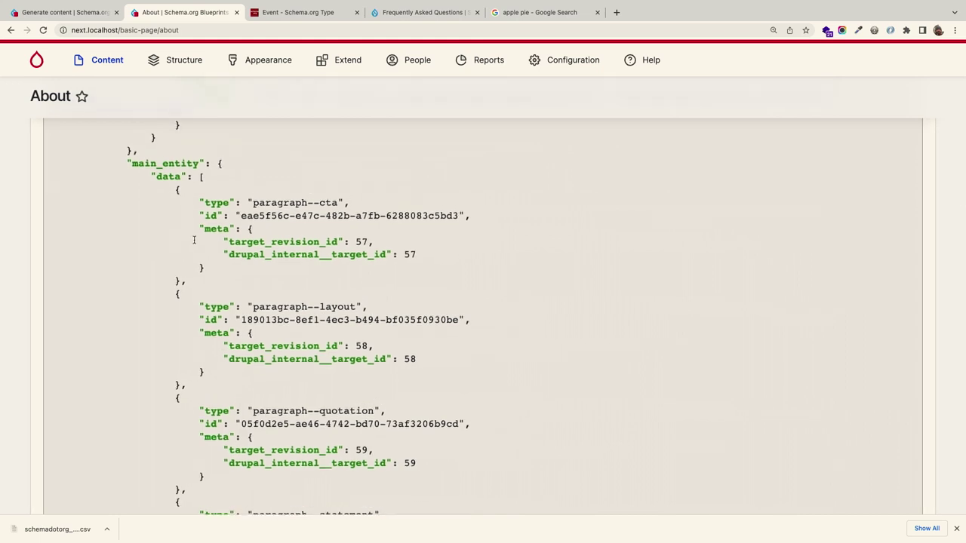
pyautogui.scroll(-4, 194, 240)
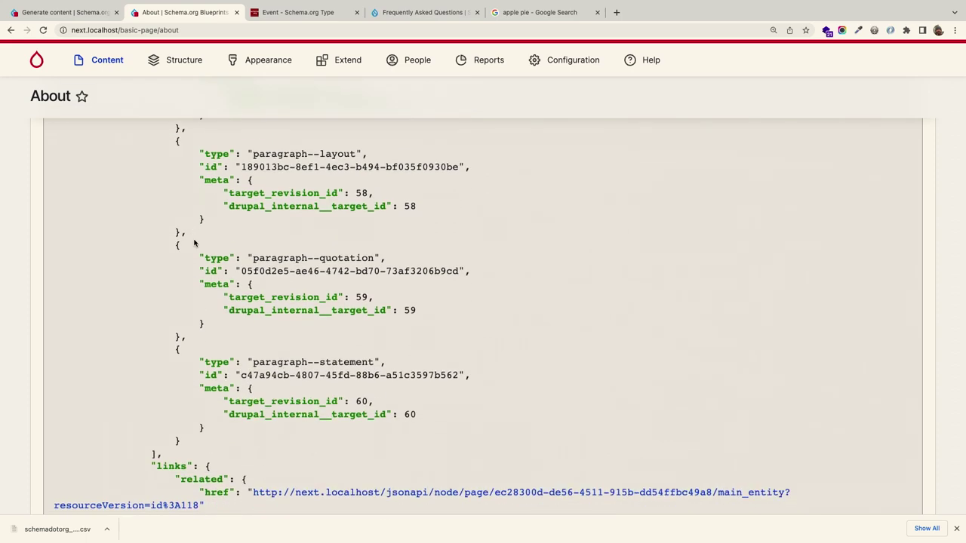
pyautogui.scroll(-20, 193, 241)
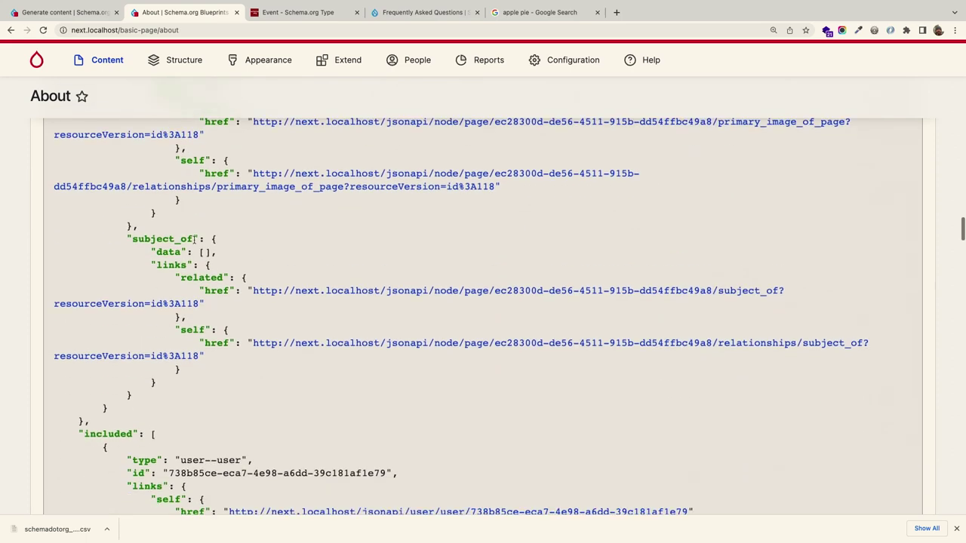
pyautogui.scroll(-1, 194, 240)
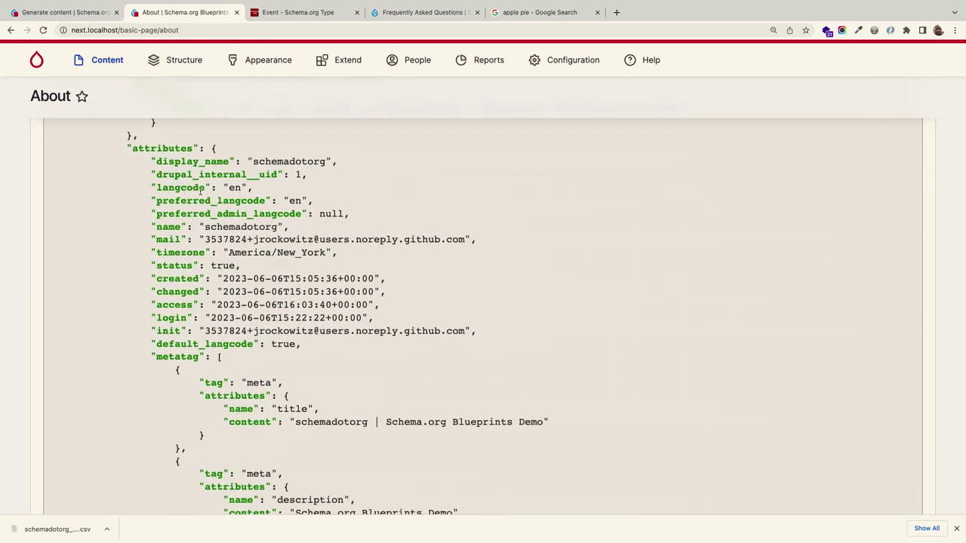
# - Examine the included call-to-action paragraph in the JSON:API output, highlighting its layout_class style options and significant_link attributes
pyautogui.scroll(-10, 200, 192)
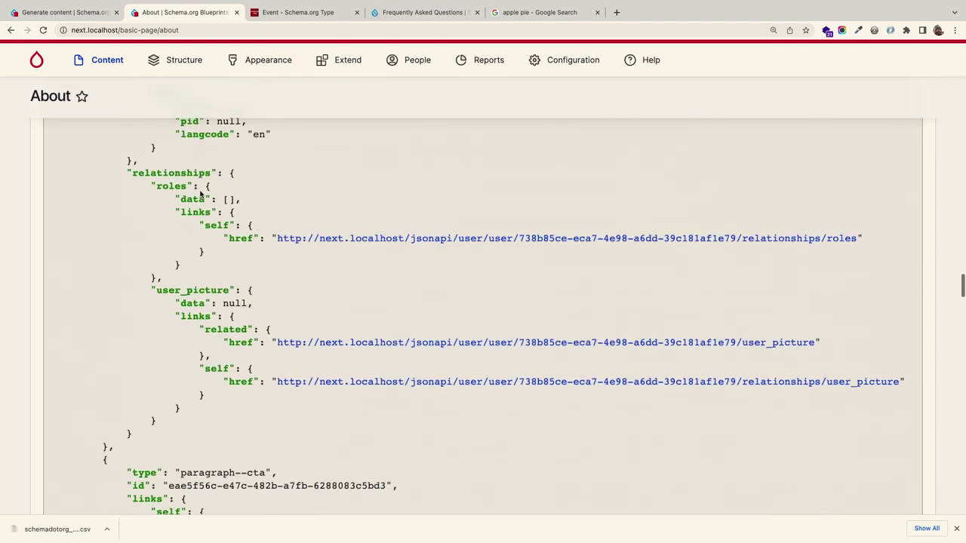
pyautogui.scroll(-5, 200, 192)
pyautogui.moveTo(137, 189); pyautogui.dragTo(253, 273)
pyautogui.scroll(-3, 252, 273)
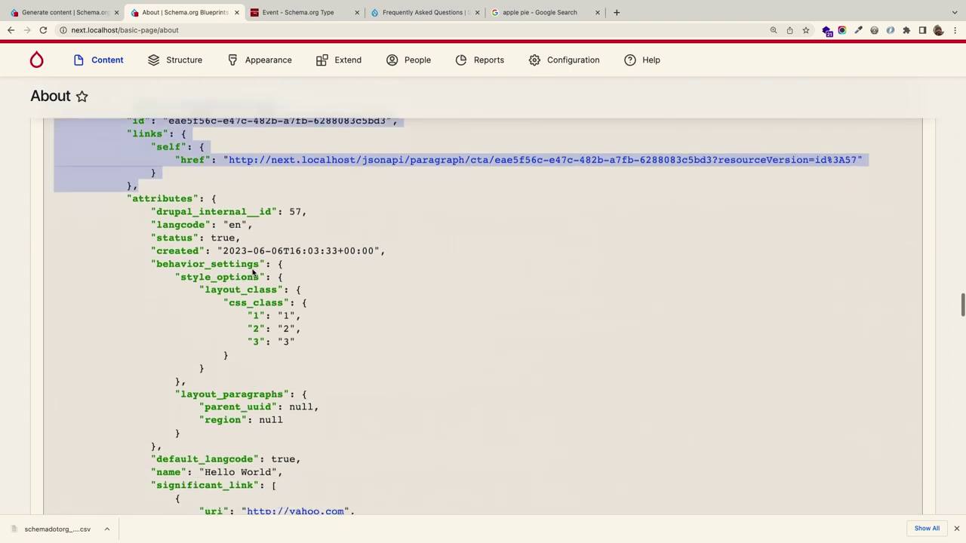
pyautogui.click(298, 340)
pyautogui.moveTo(298, 340); pyautogui.dragTo(192, 286)
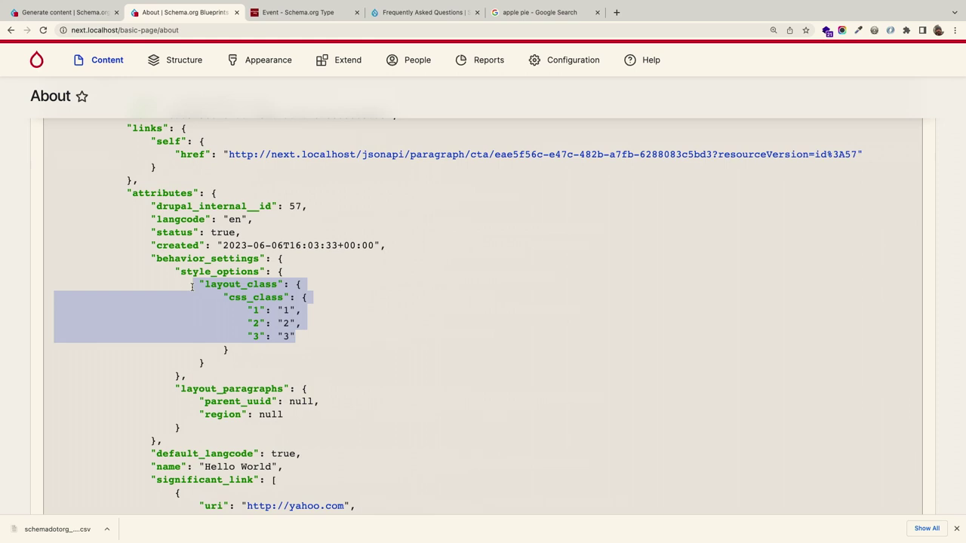
pyautogui.scroll(-7, 193, 287)
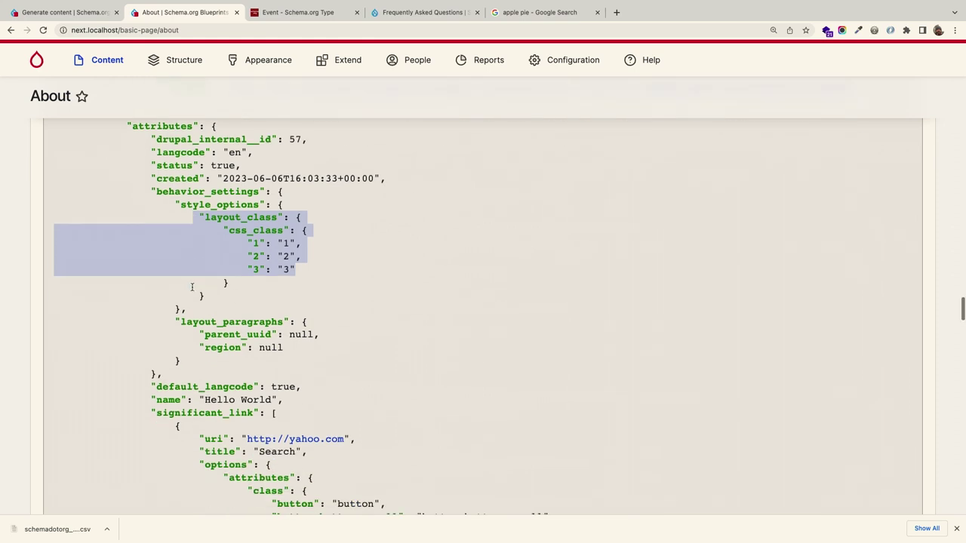
pyautogui.moveTo(193, 273); pyautogui.dragTo(273, 392)
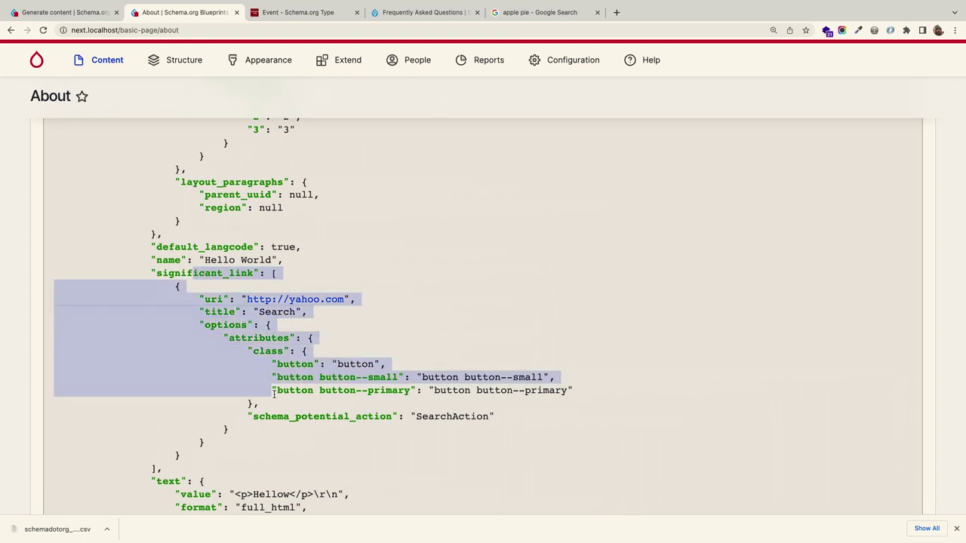
pyautogui.scroll(2, 273, 392)
pyautogui.scroll(-20, 273, 394)
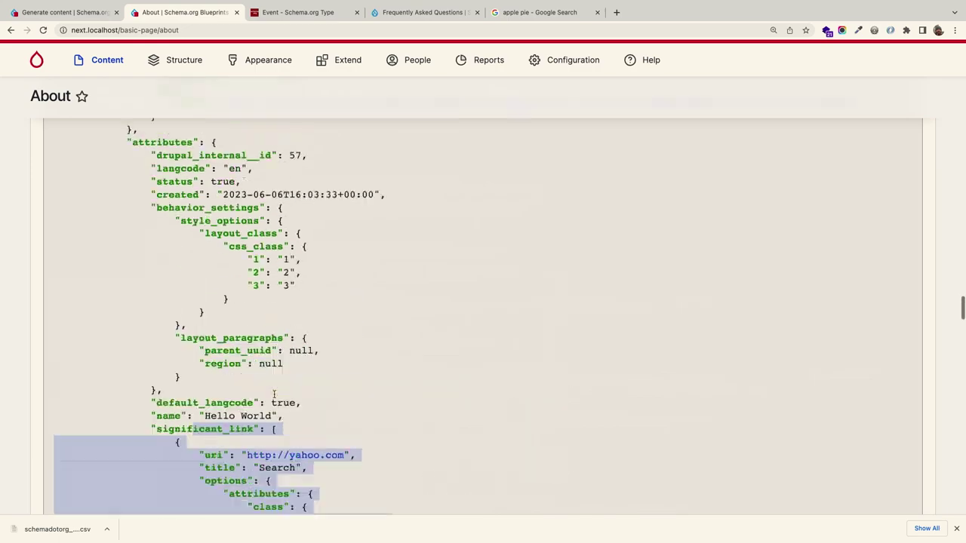
# - Collapse the Schema.org JSON:API output and expand the Schema.org JSON-LD output of the About page
pyautogui.scroll(20, 275, 398)
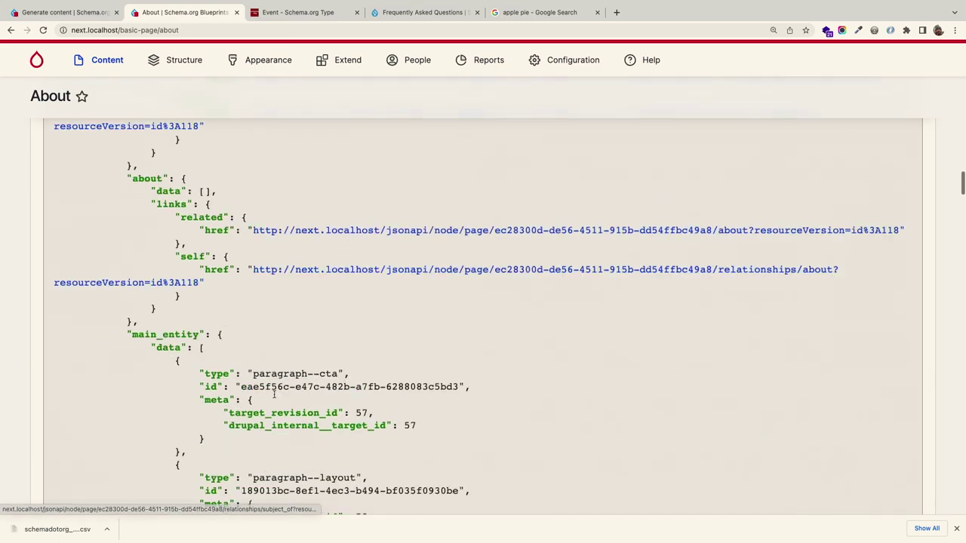
pyautogui.scroll(3, 274, 398)
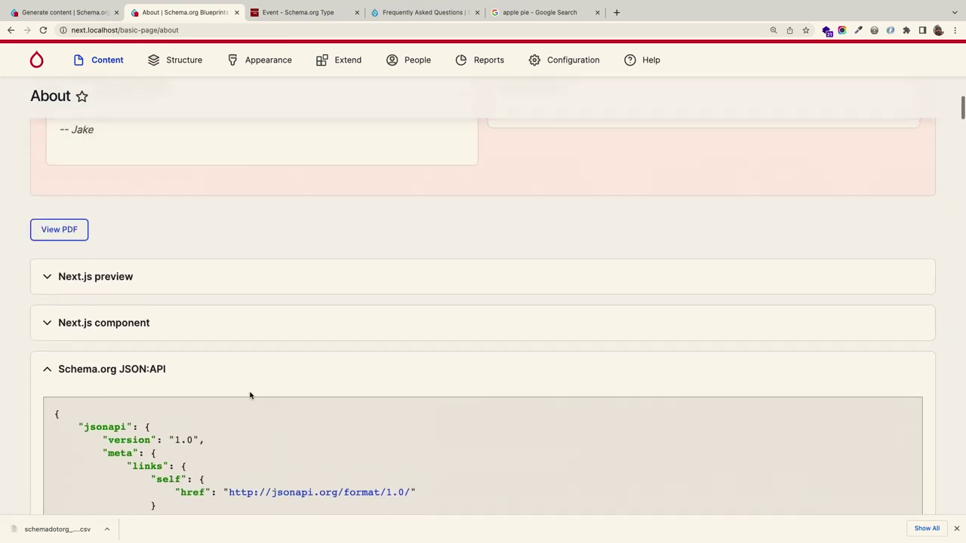
pyautogui.click(170, 377)
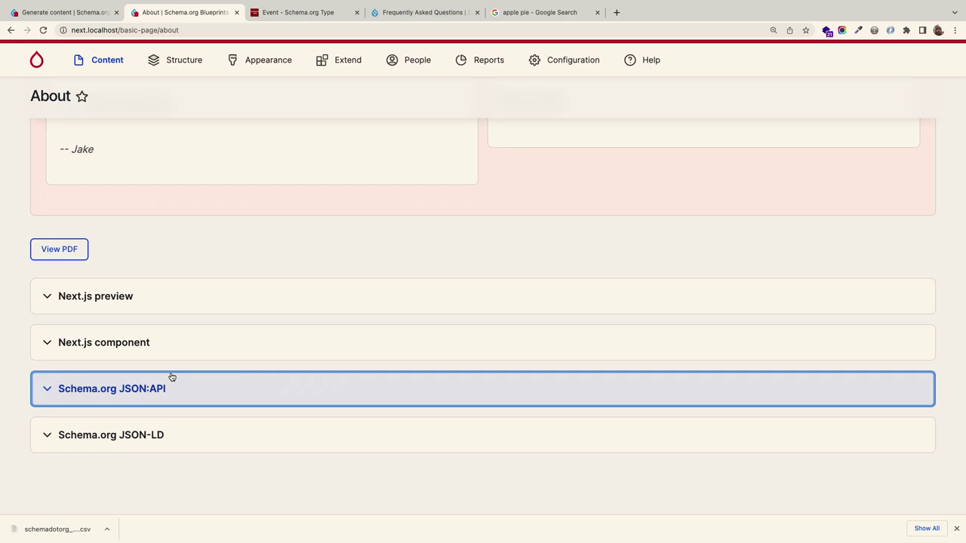
pyautogui.click(162, 436)
# - Examine the AboutPage JSON-LD from its mainEntity items down to the potentialAction and the endpoint link
pyautogui.scroll(-10, 243, 347)
pyautogui.scroll(-5, 243, 347)
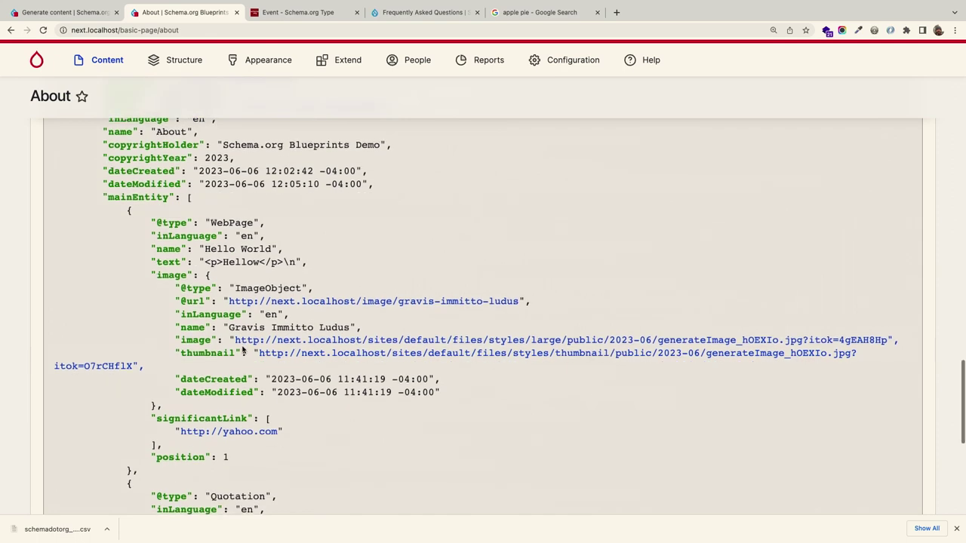
pyautogui.scroll(-11, 243, 349)
pyautogui.scroll(11, 242, 348)
pyautogui.scroll(5, 243, 347)
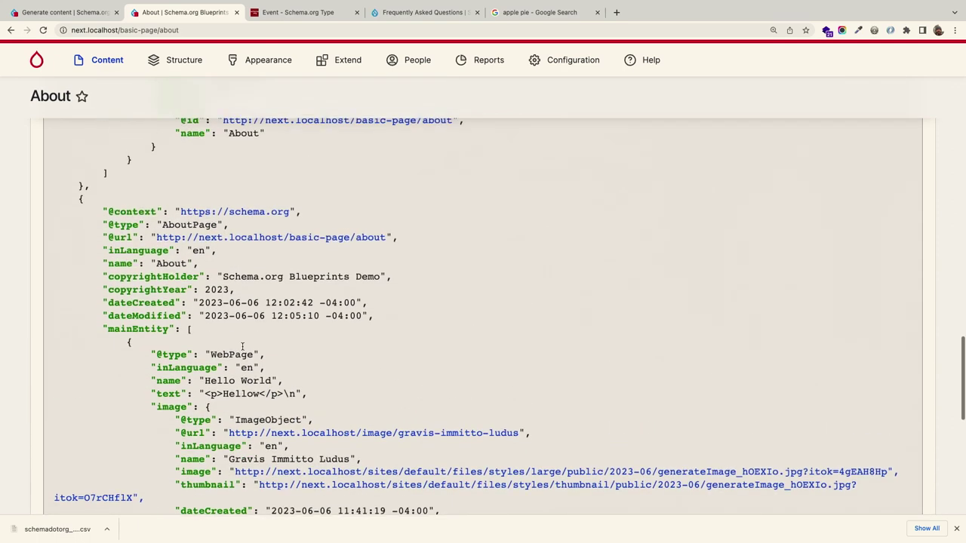
pyautogui.scroll(-4, 237, 346)
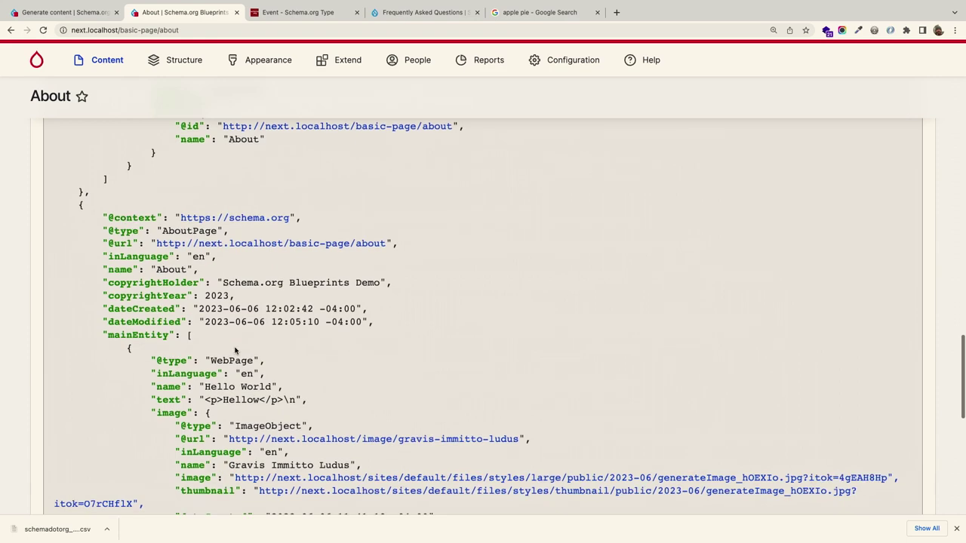
pyautogui.scroll(-4, 234, 346)
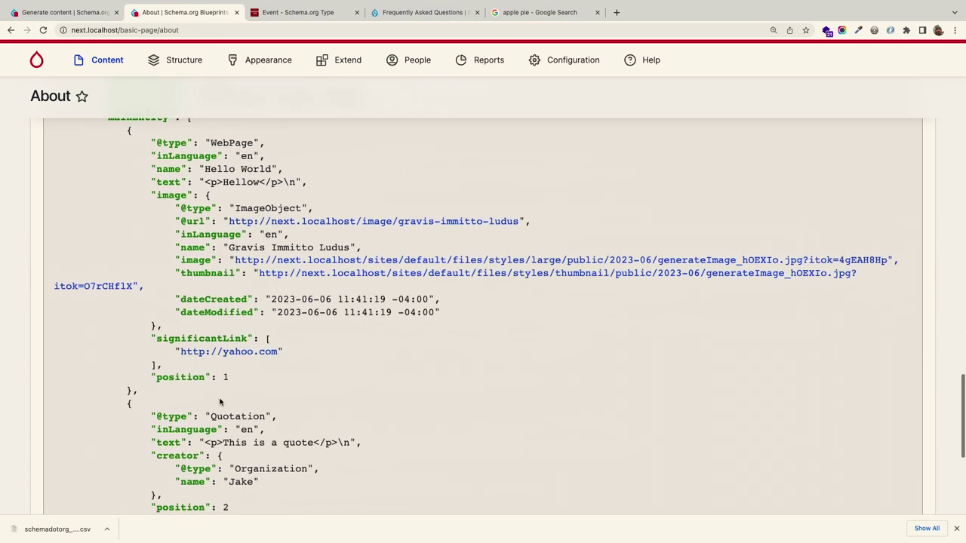
pyautogui.scroll(-3, 212, 415)
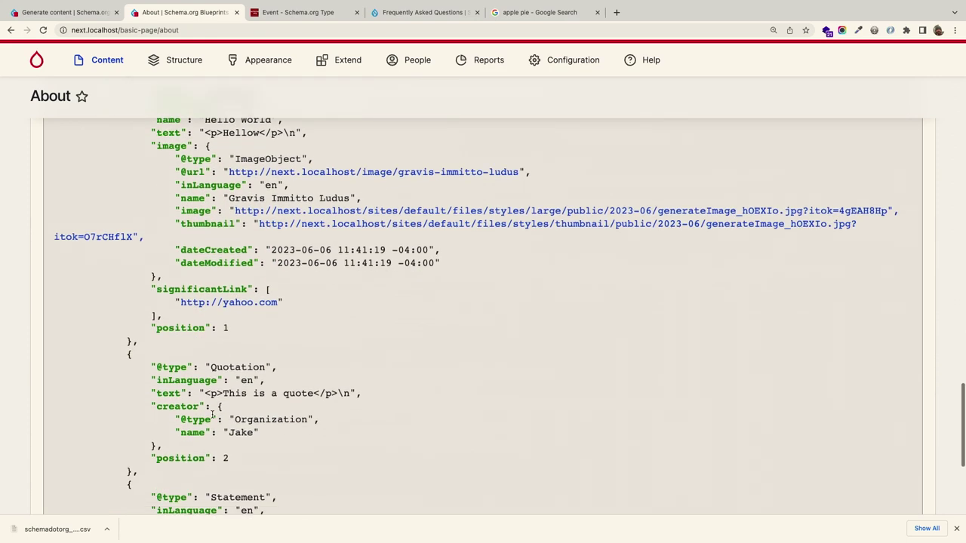
pyautogui.scroll(-6, 212, 414)
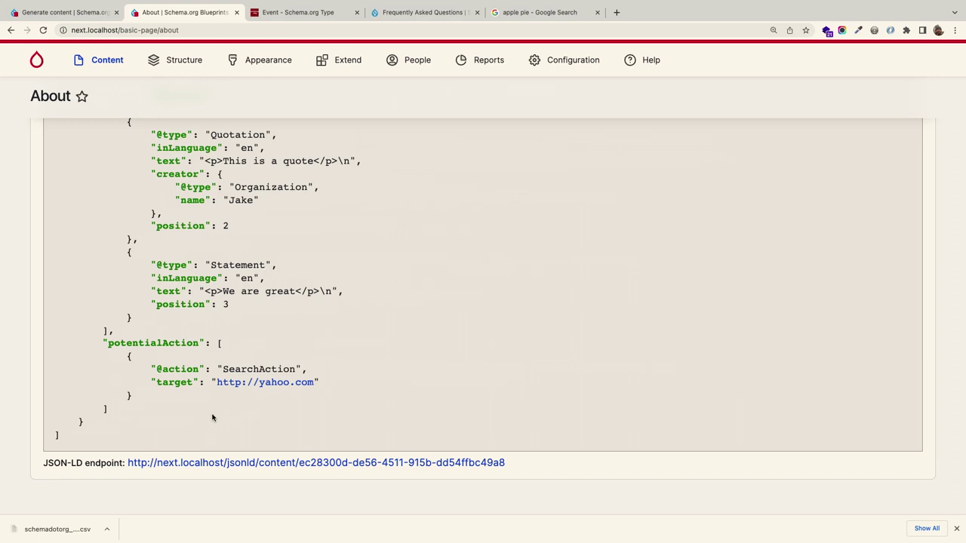
pyautogui.press('super+Tab')
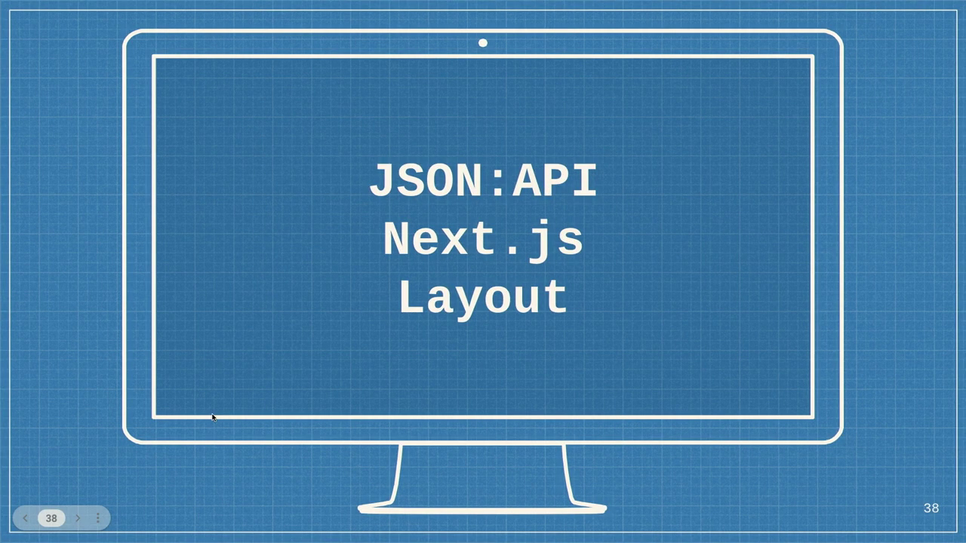
pyautogui.press('Right')
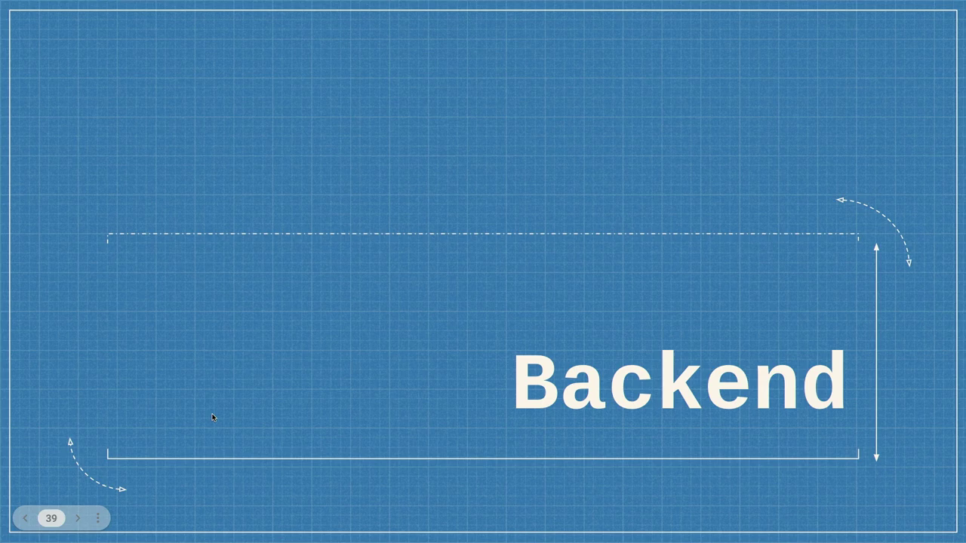
pyautogui.press('Right')
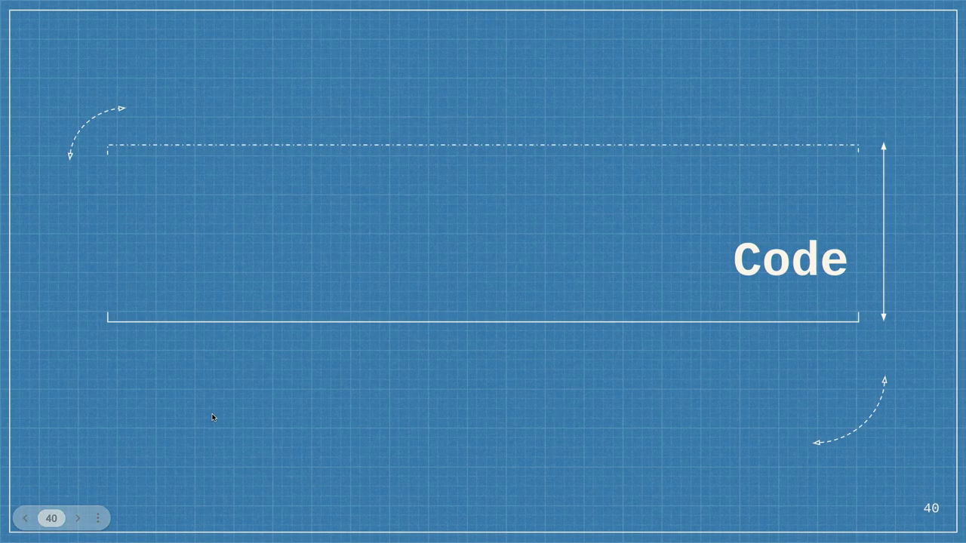
pyautogui.press('Right')
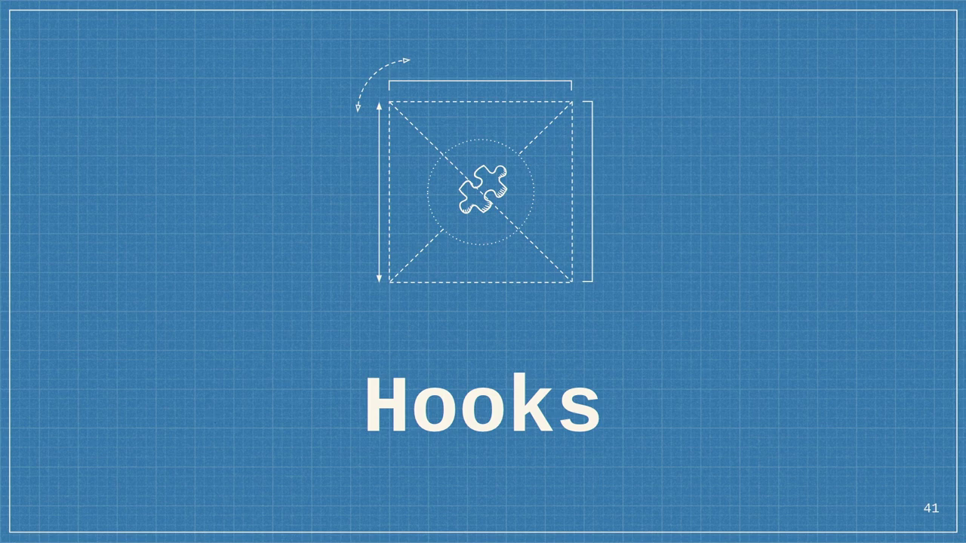
pyautogui.press('Right')
pyautogui.press('Left')
pyautogui.press('Right')
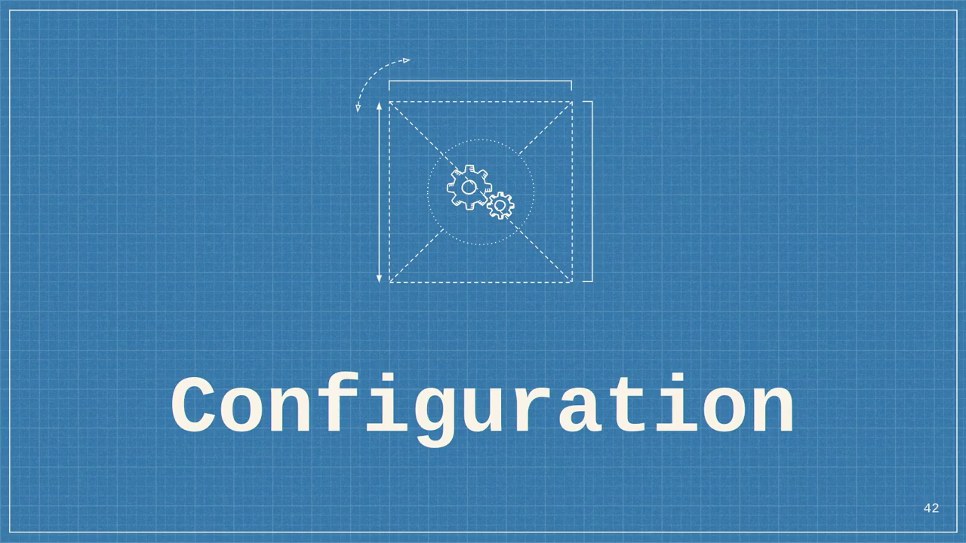
pyautogui.press('Right')
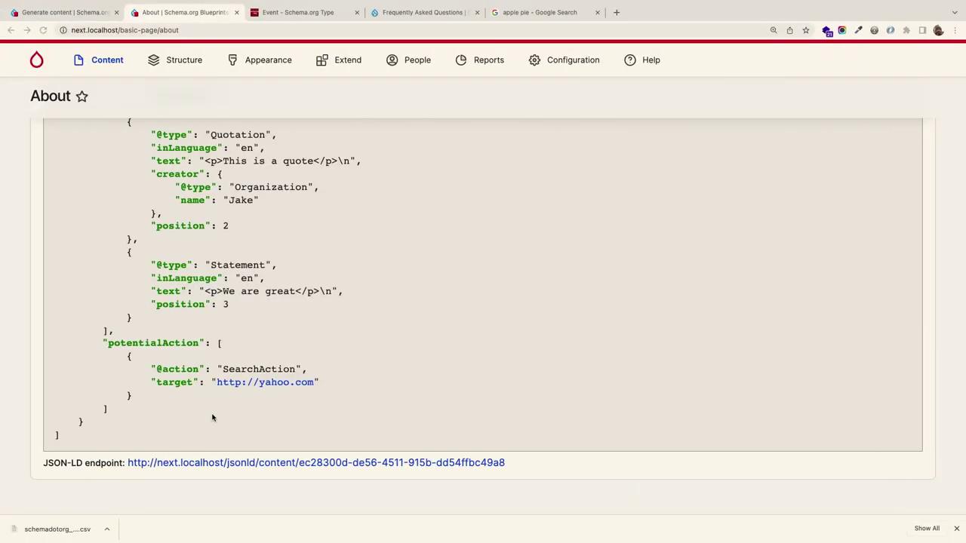
# - Switch to the code editor and open schemadotorg.api.php from the sandbox schemadotorg module to view the property field type alter hook
pyautogui.hotkey('ctrl', 'Left')
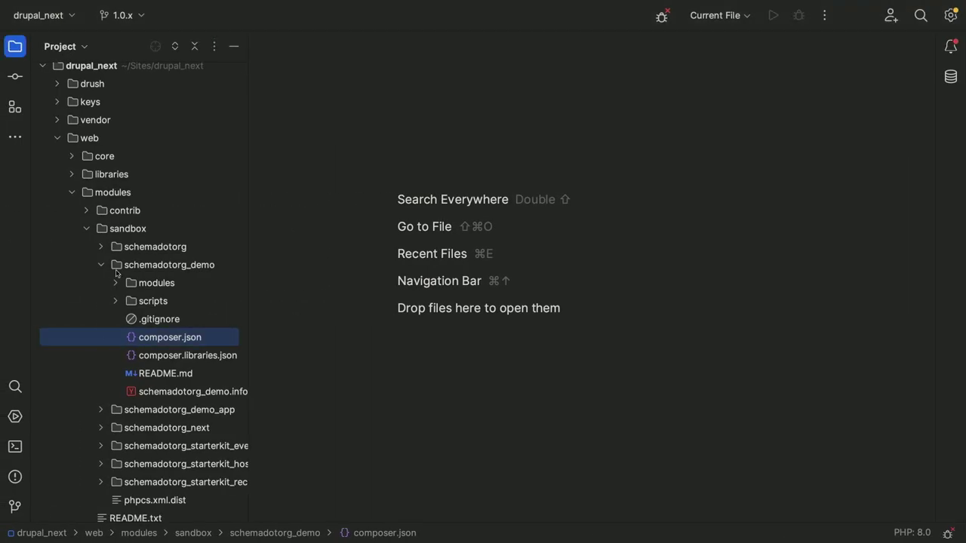
pyautogui.click(101, 265)
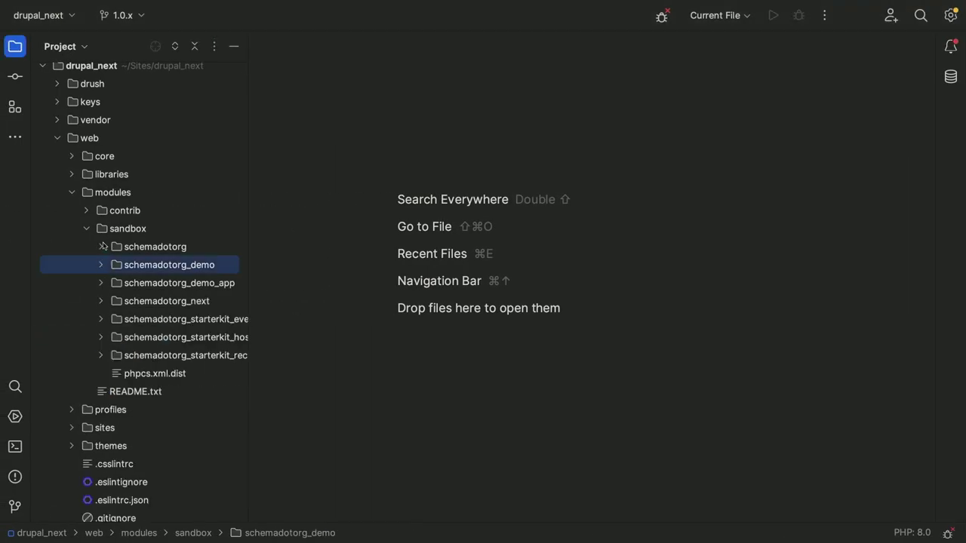
pyautogui.click(103, 247)
pyautogui.scroll(-5, 166, 305)
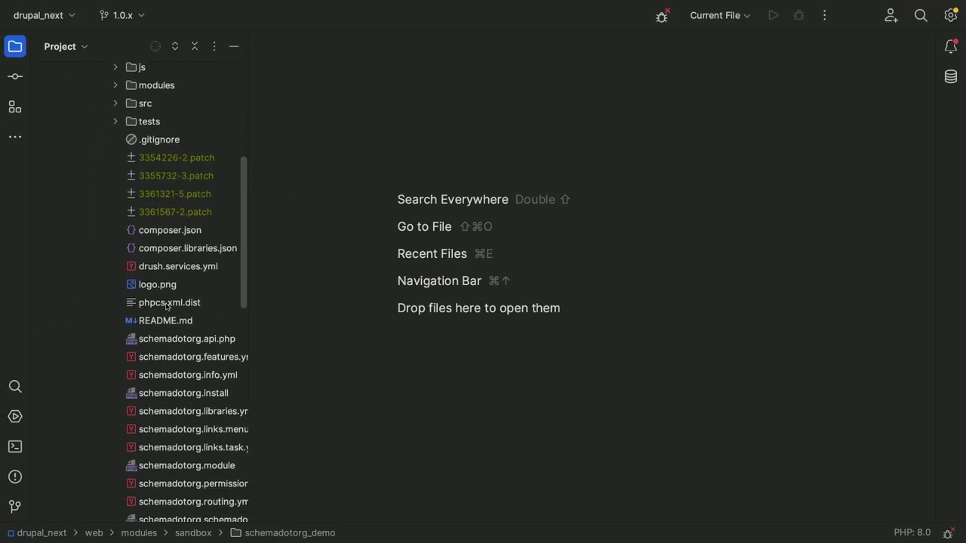
pyautogui.scroll(-1, 166, 306)
pyautogui.doubleClick(177, 330)
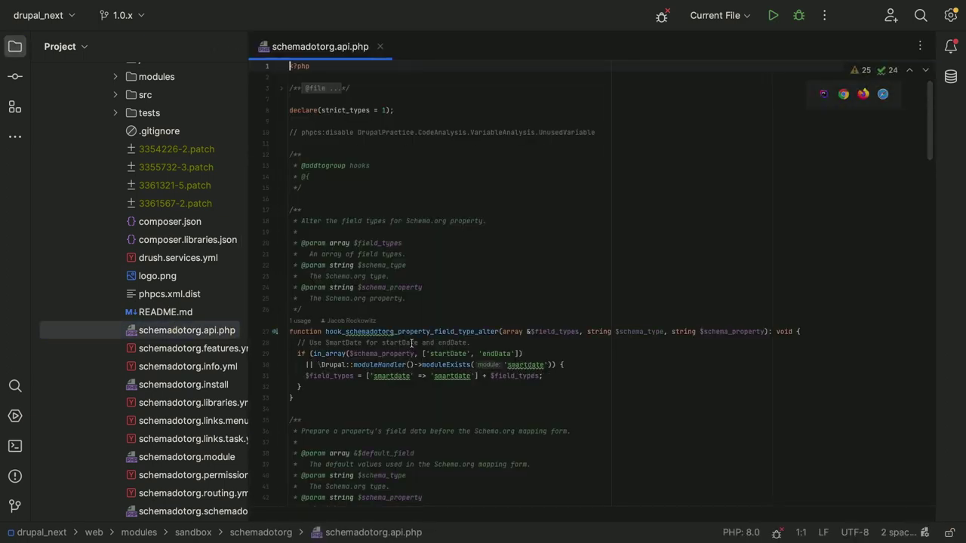
pyautogui.moveTo(412, 343); pyautogui.dragTo(431, 336)
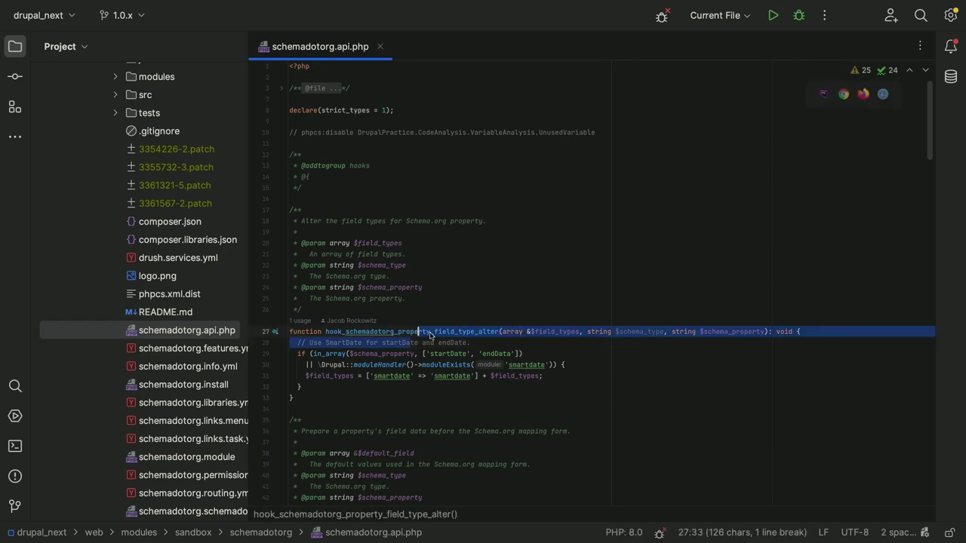
# - Enlarge the code text and examine schemadotorg.api.php, especially the bundle entity alter and property field alter hooks
pyautogui.scroll(10, 431, 335)
pyautogui.scroll(-15, 431, 336)
pyautogui.scroll(3, 431, 335)
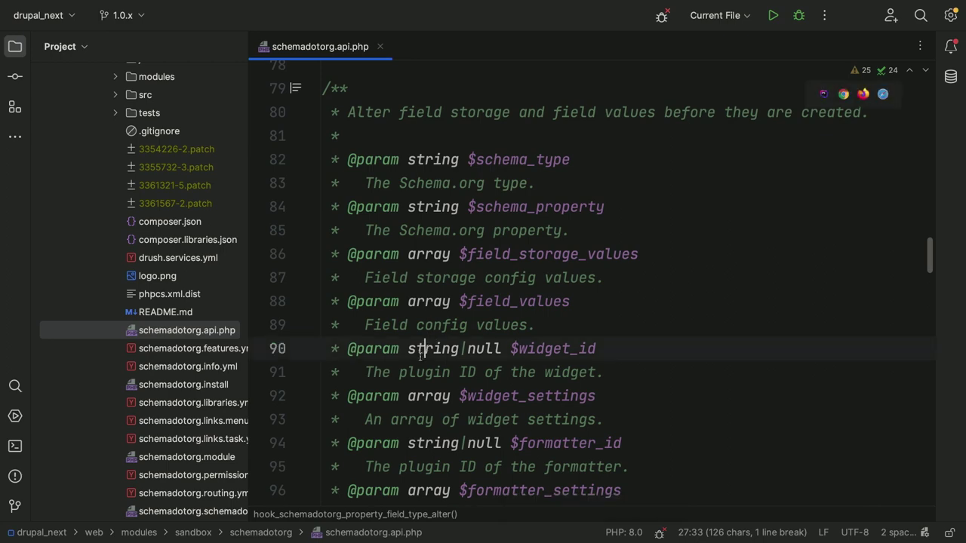
pyautogui.click(420, 353)
pyautogui.scroll(-10, 421, 350)
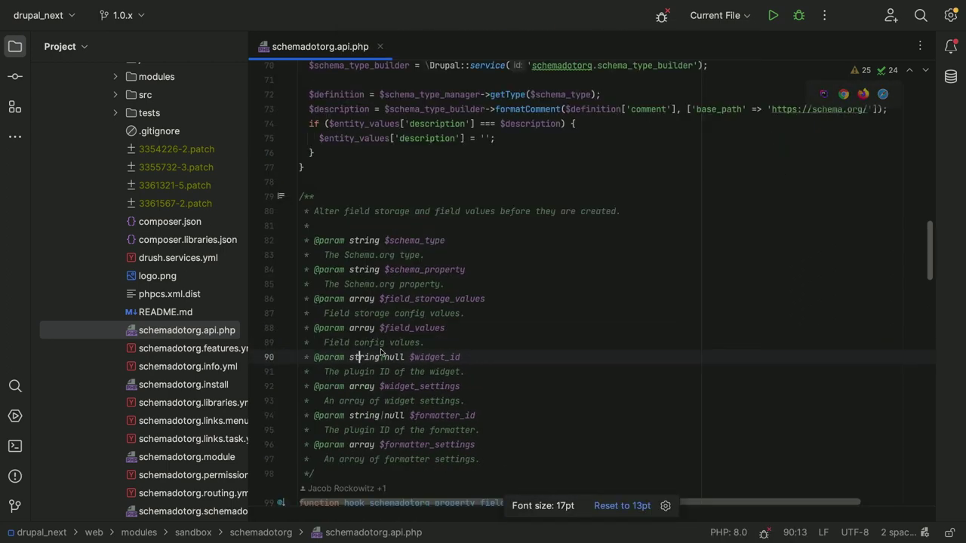
pyautogui.scroll(-5, 443, 312)
pyautogui.scroll(-3, 443, 311)
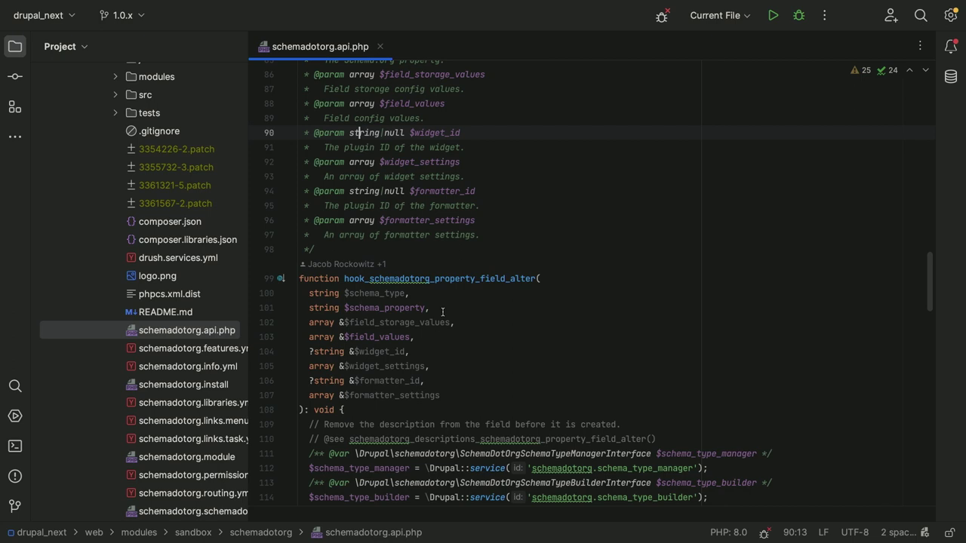
pyautogui.scroll(-7, 453, 306)
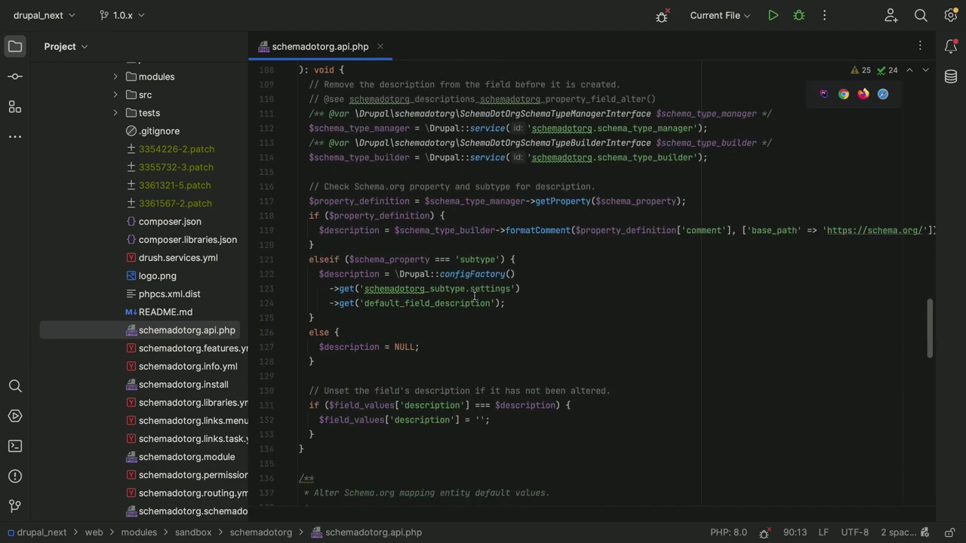
pyautogui.scroll(20, 474, 298)
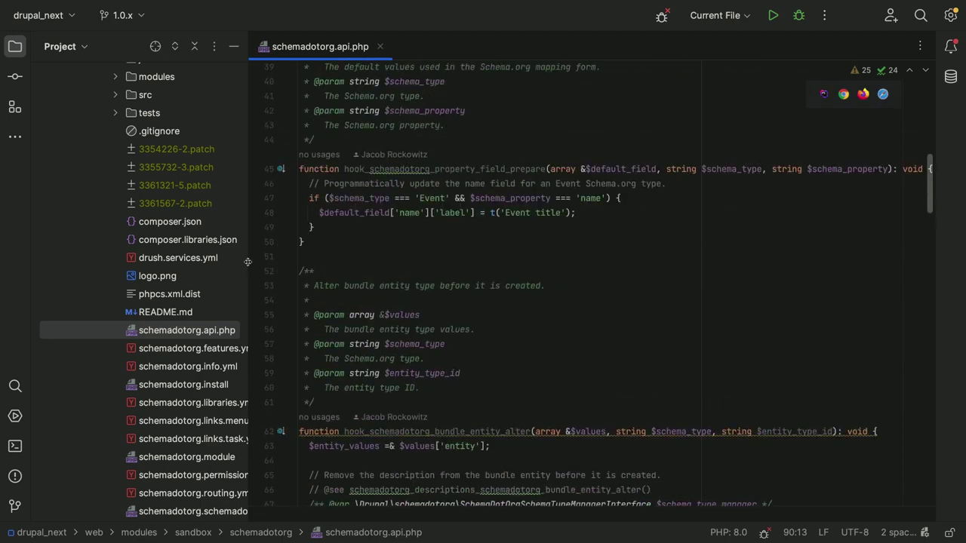
# - Widen the project tree and open schemadotorg.settings.yml from schemadotorg/config/install to view its default_fields
pyautogui.moveTo(248, 262); pyautogui.dragTo(325, 262)
pyautogui.scroll(8, 200, 273)
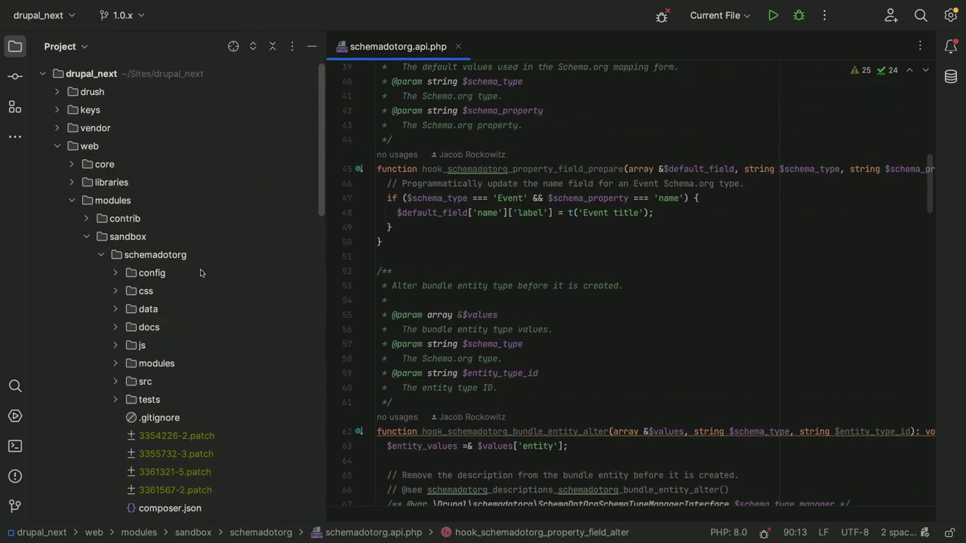
pyautogui.click(117, 275)
pyautogui.click(134, 293)
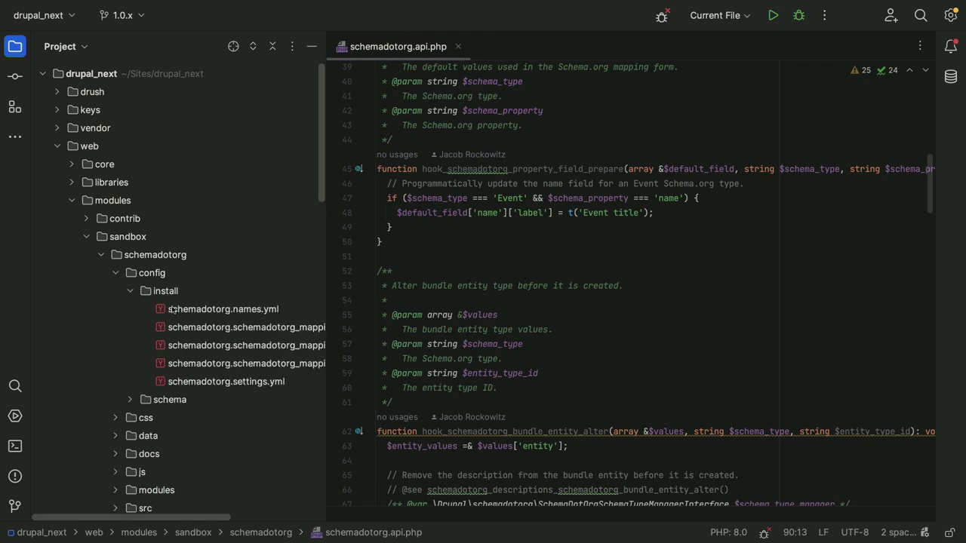
pyautogui.click(223, 384)
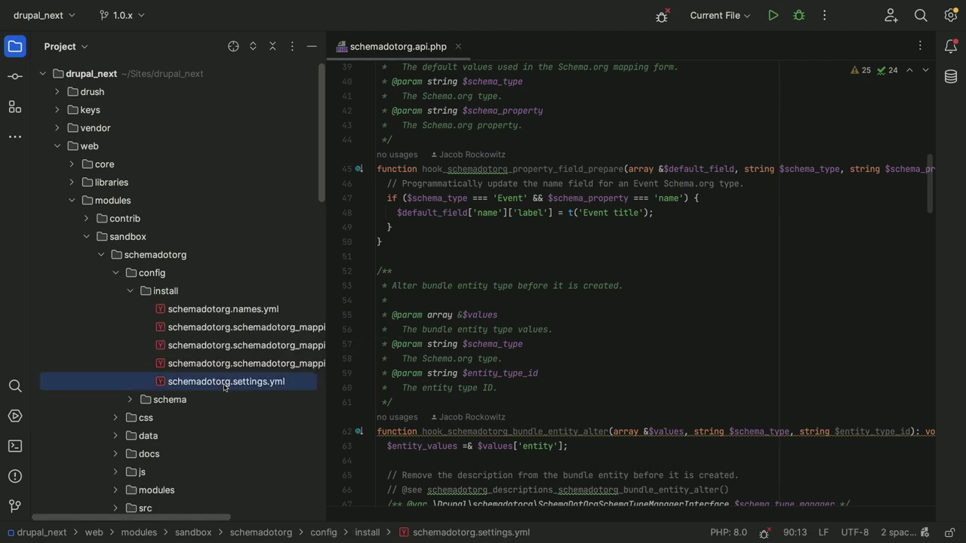
pyautogui.doubleClick(223, 386)
pyautogui.scroll(10, 465, 320)
pyautogui.scroll(3, 466, 321)
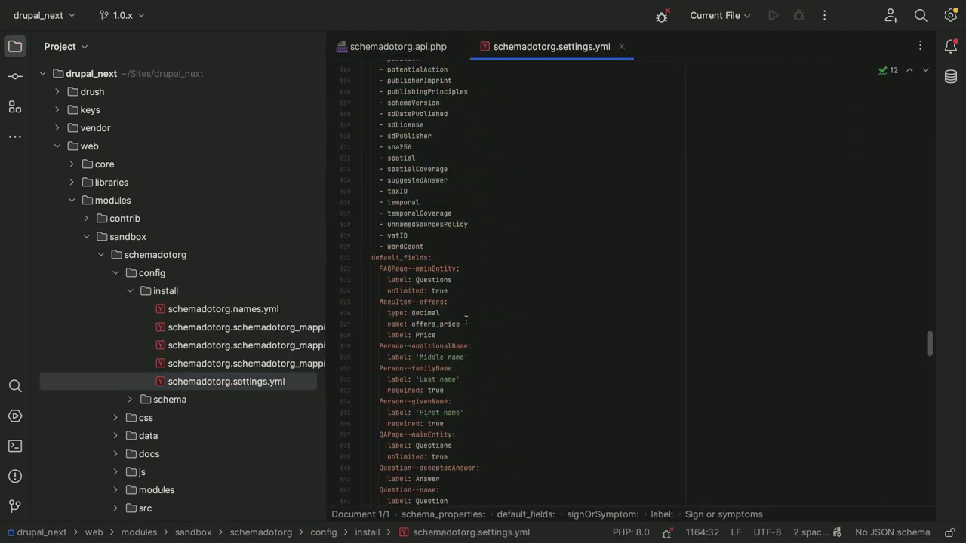
# - Collapse the main config folder and open schemadotorg_address.settings.yml from the schemadotorg_address submodule's config/install folder
pyautogui.click(117, 274)
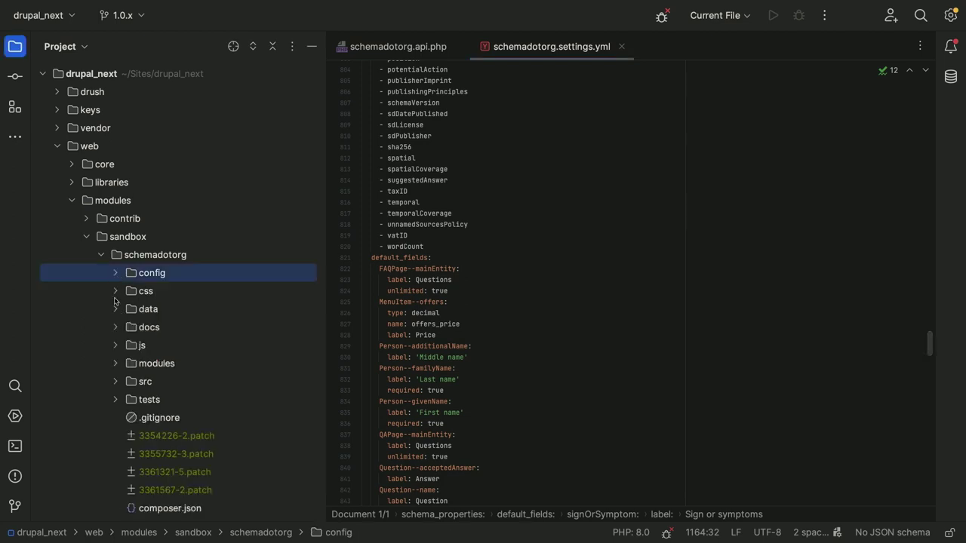
pyautogui.click(116, 364)
pyautogui.click(132, 400)
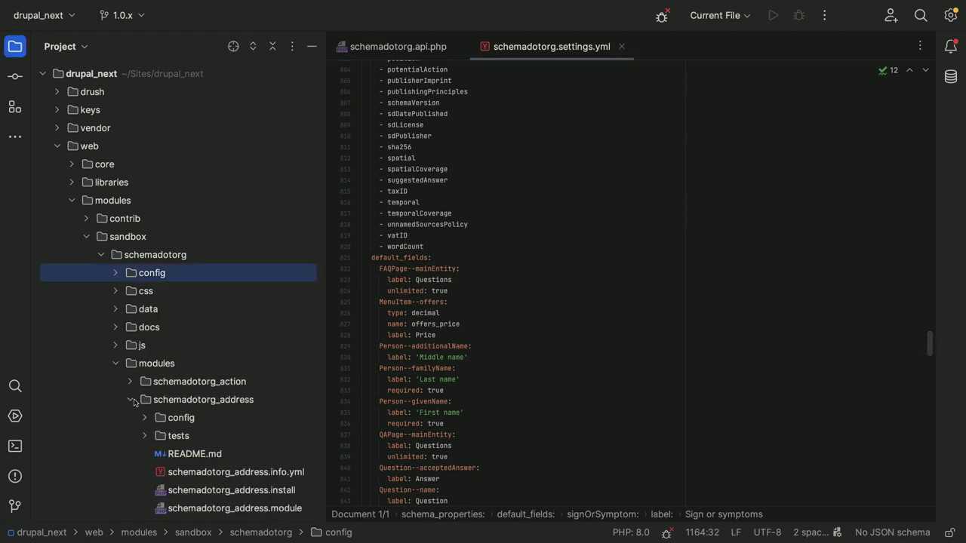
pyautogui.click(145, 417)
pyautogui.scroll(-3, 175, 443)
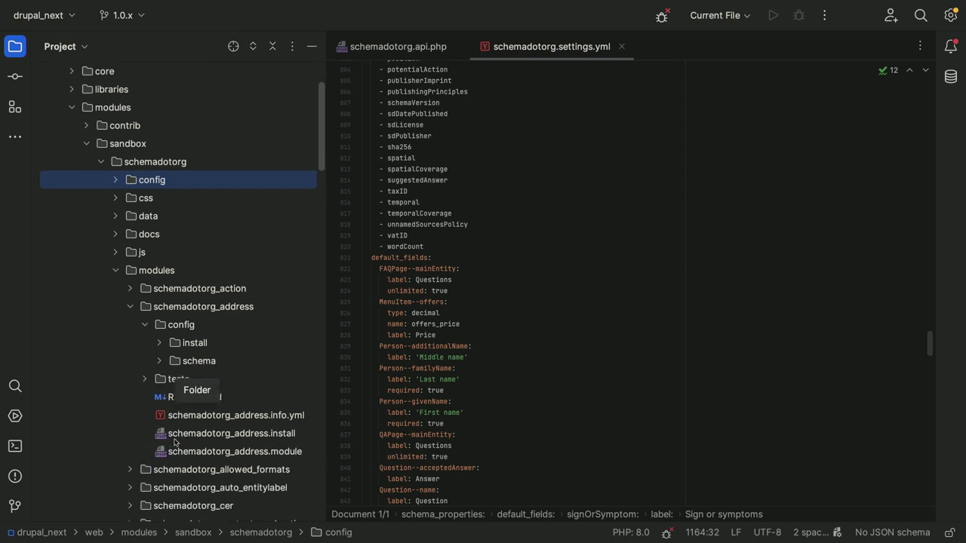
pyautogui.scroll(-1, 174, 443)
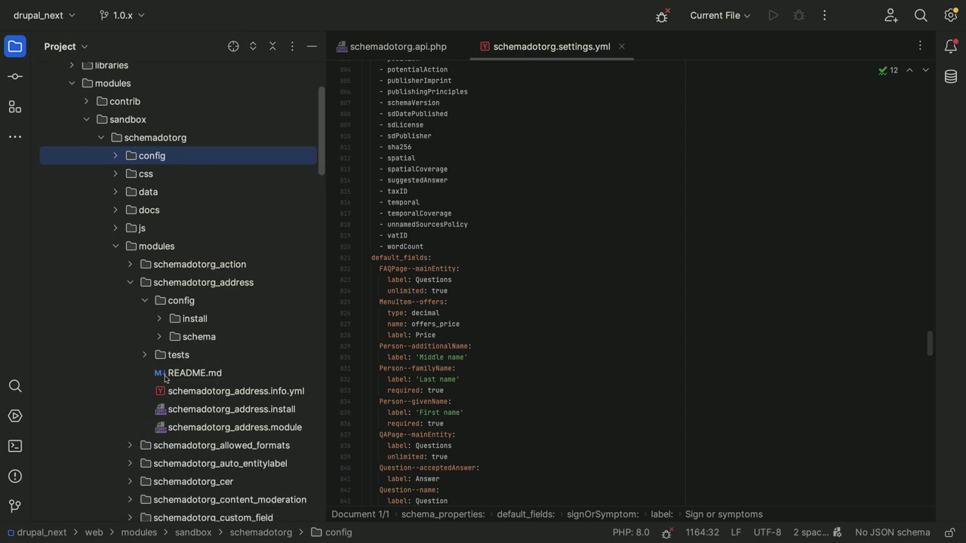
pyautogui.click(158, 318)
pyautogui.click(227, 340)
pyautogui.doubleClick(226, 340)
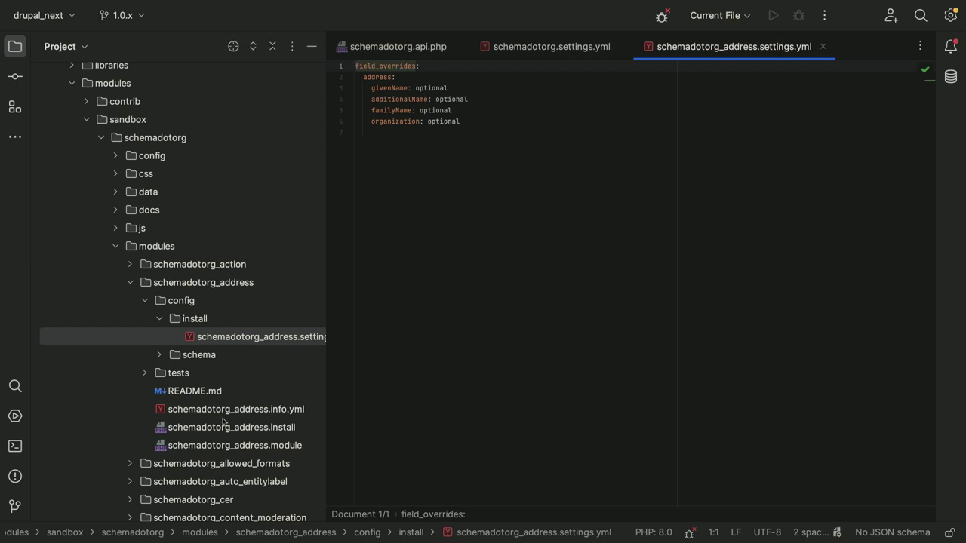
# - Open schemadotorg_address.module and examine its property field alter hook implementation that applies the field overrides
pyautogui.doubleClick(219, 445)
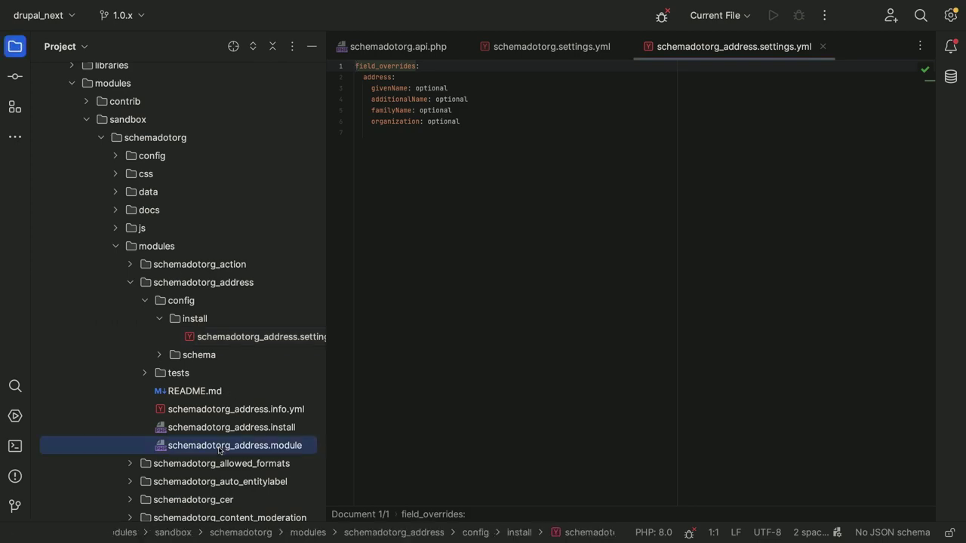
pyautogui.scroll(15, 494, 307)
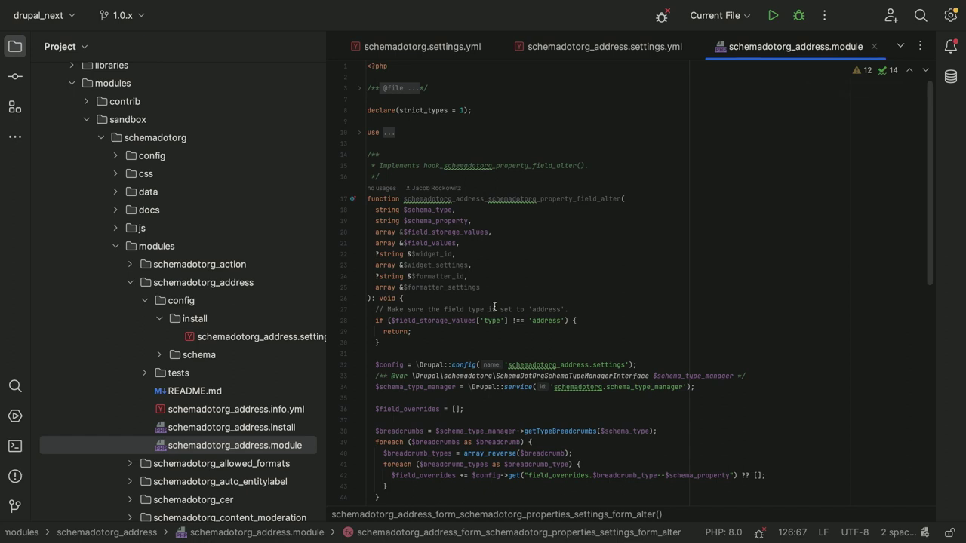
pyautogui.scroll(-7, 494, 307)
pyautogui.scroll(4, 494, 306)
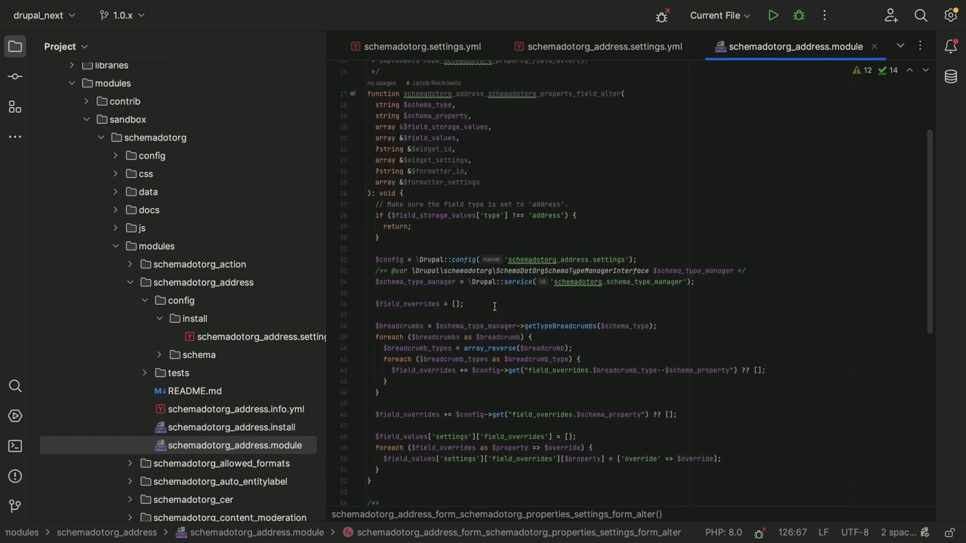
pyautogui.scroll(-1, 495, 306)
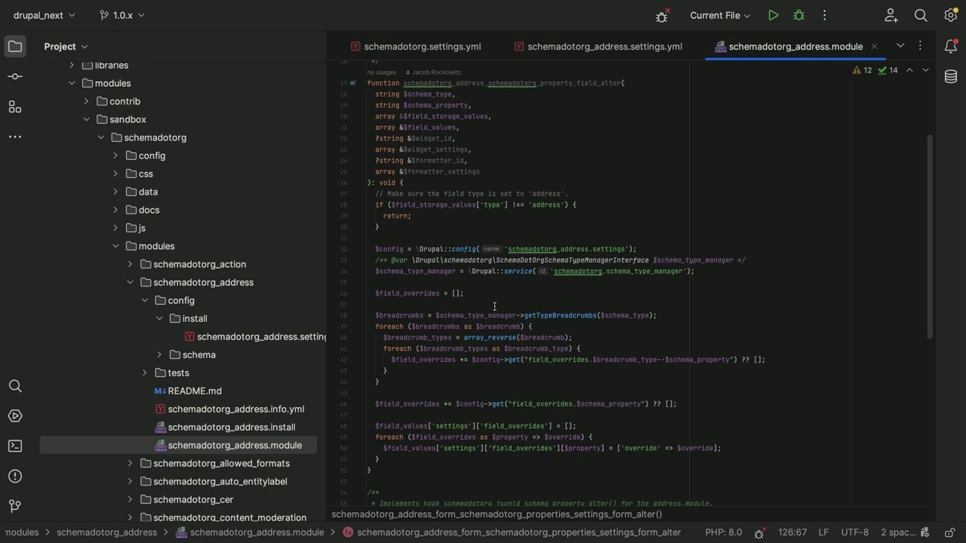
# - Unfold and read the address module's JSON-LD property alter function, and highlight the field_overrides element in its settings form alter
pyautogui.scroll(-10, 495, 306)
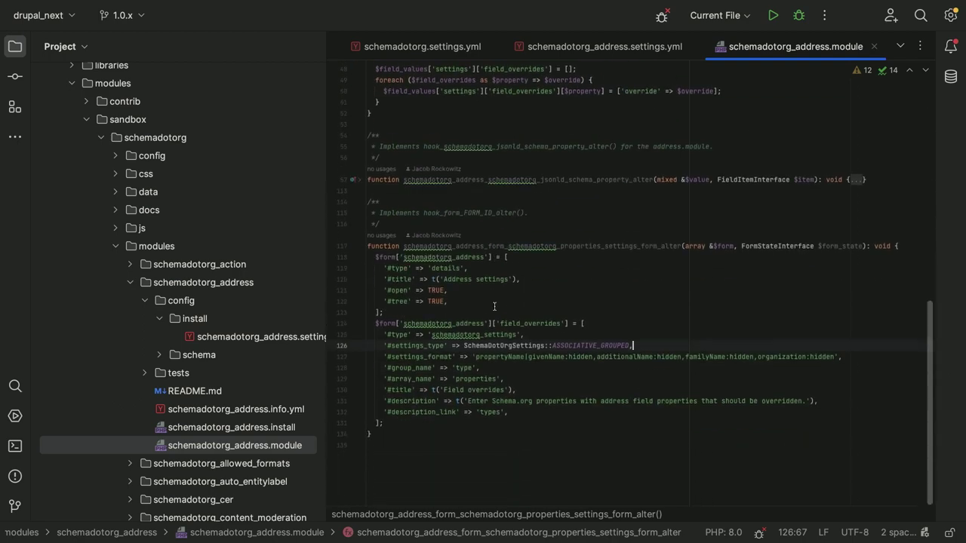
pyautogui.scroll(2, 494, 306)
pyautogui.moveTo(480, 248)
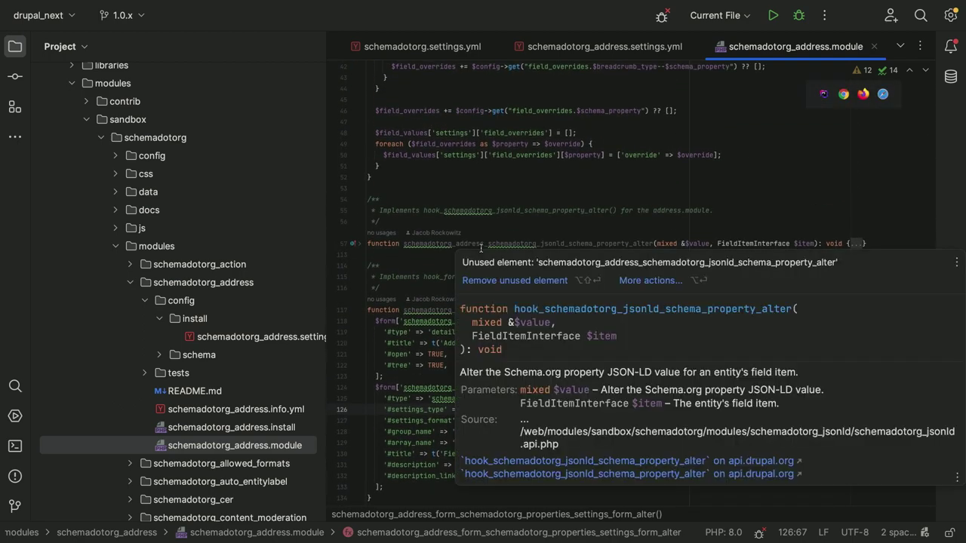
pyautogui.click(367, 244)
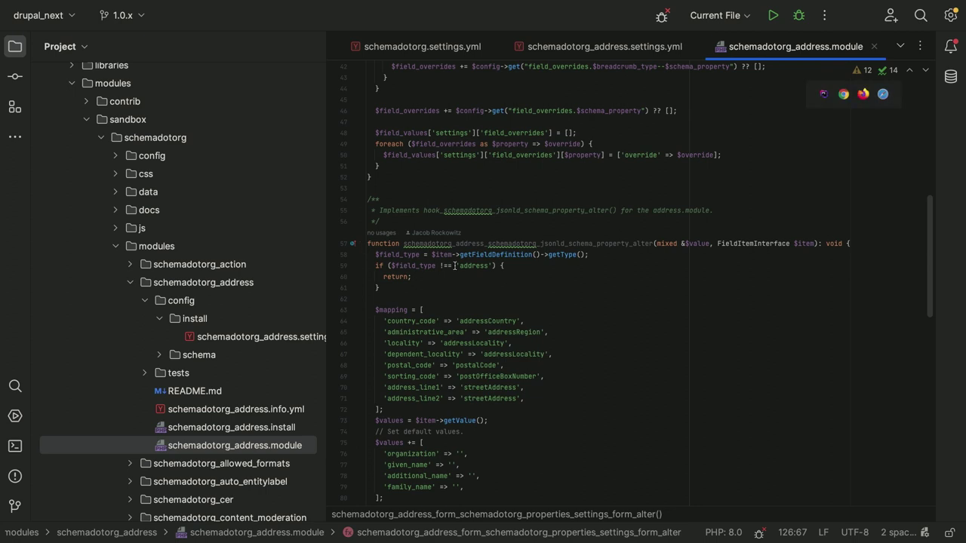
pyautogui.scroll(-1, 454, 265)
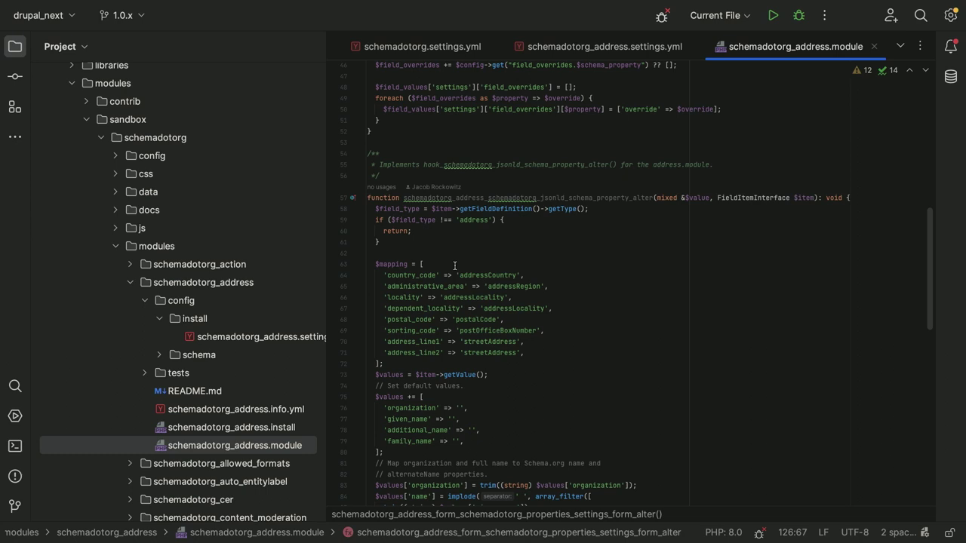
pyautogui.scroll(-5, 454, 266)
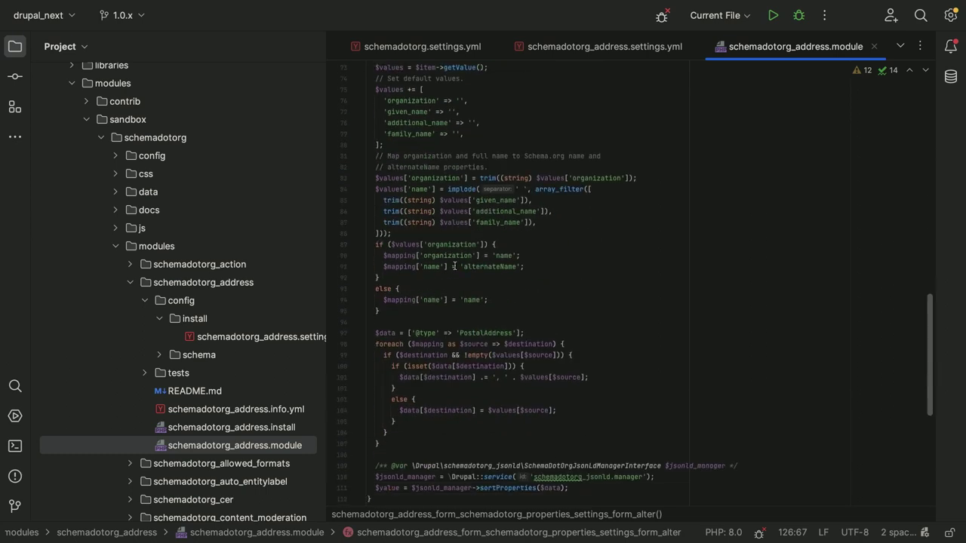
pyautogui.scroll(-5, 454, 266)
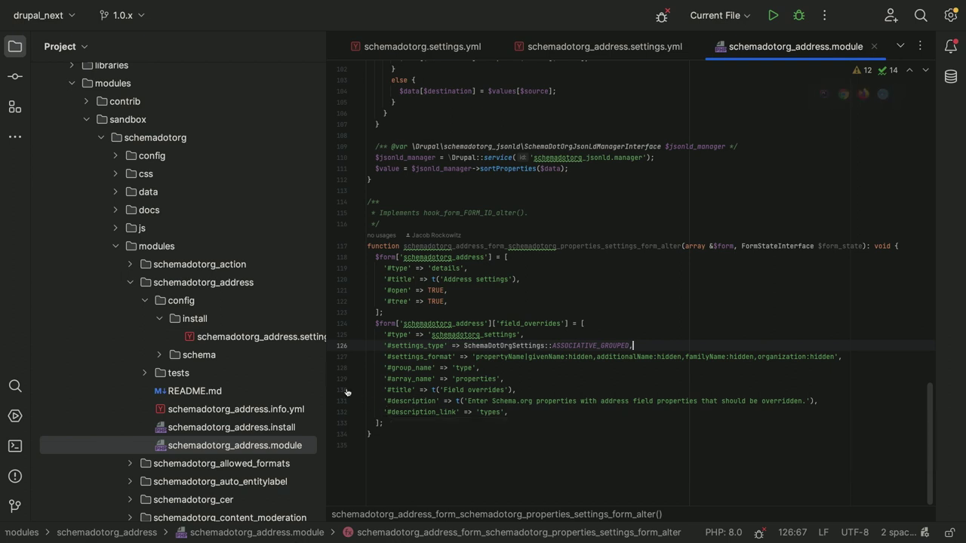
pyautogui.moveTo(376, 323); pyautogui.dragTo(572, 320)
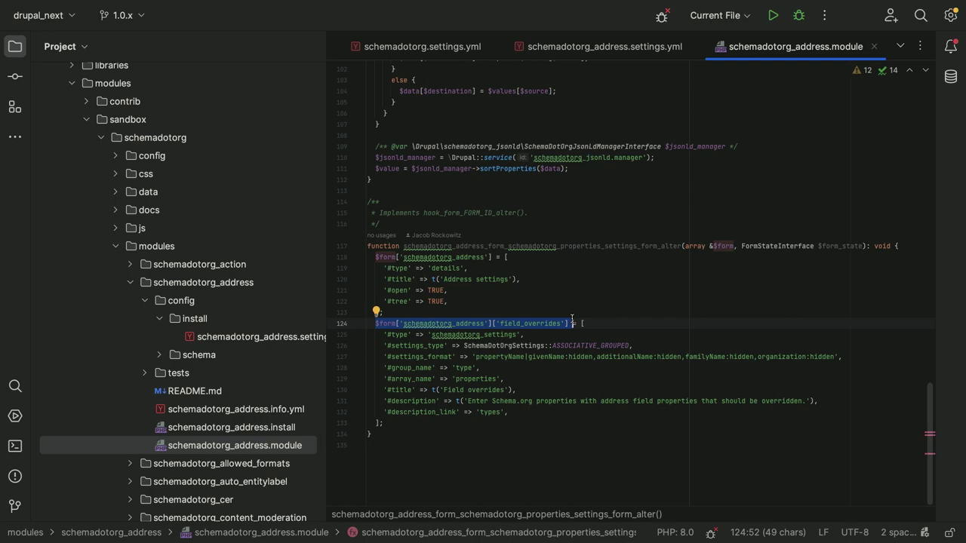
# - Switch to the slide presentation and advance to the Drush slide
pyautogui.hotkey('ctrl', 'Right')
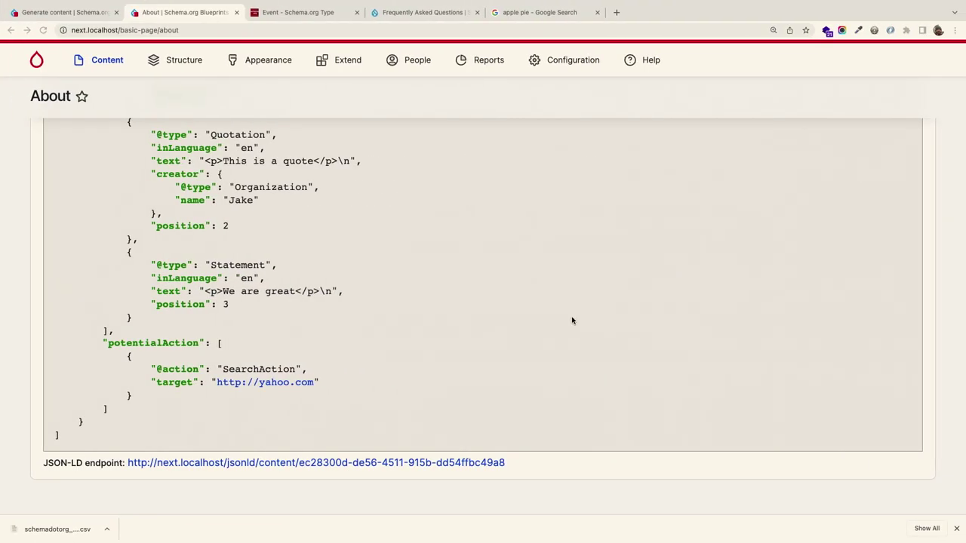
pyautogui.hotkey('ctrl', 'Right')
pyautogui.press('Right')
pyautogui.press('Right')
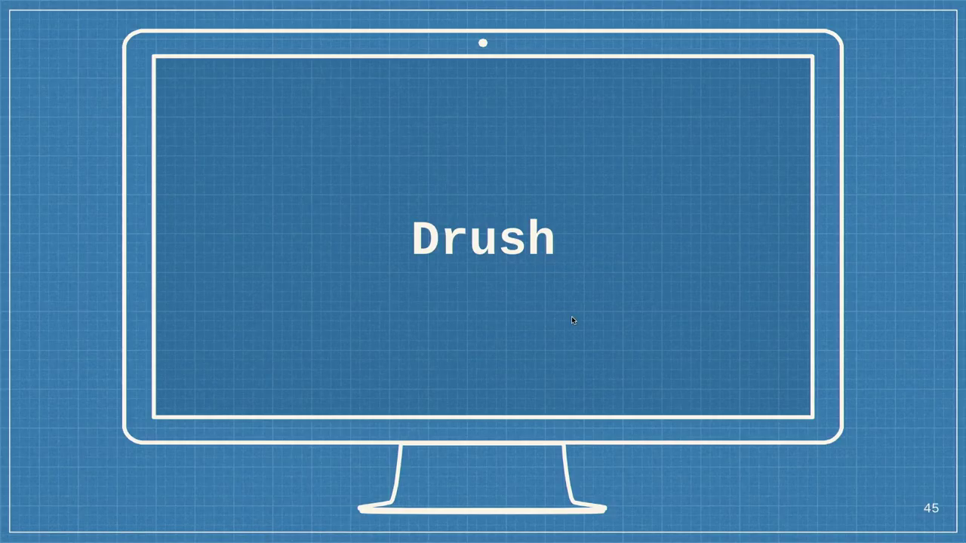
# - Switch to the terminal's bash session in ~/Sites/drupal_next and run drush without arguments
pyautogui.hotkey('ctrl', 'Left')
pyautogui.hotkey('ctrl', 'Right')
pyautogui.hotkey('ctrl', 'Left')
pyautogui.hotkey('ctrl', 'Left')
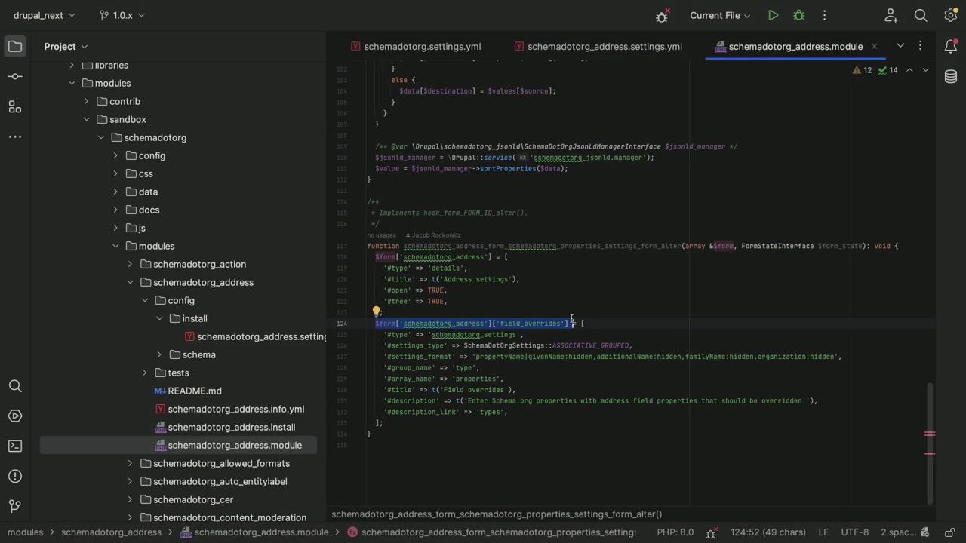
pyautogui.hotkey('ctrl', 'Left')
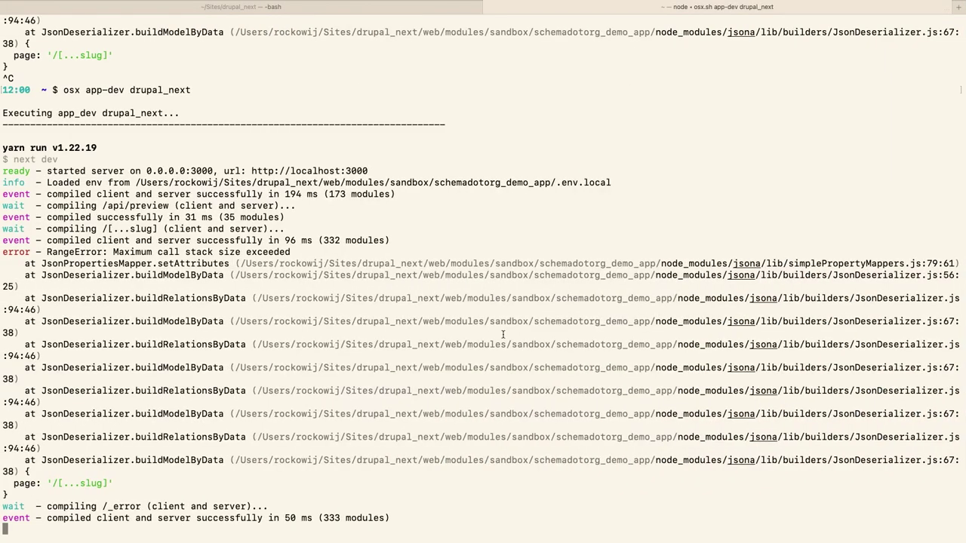
pyautogui.click(279, 7)
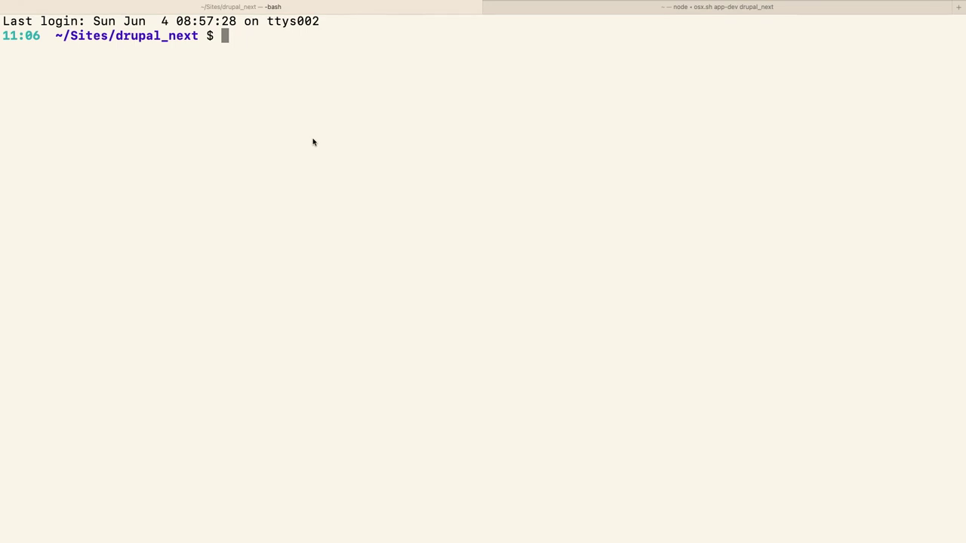
pyautogui.write('drush')
pyautogui.press('Return')
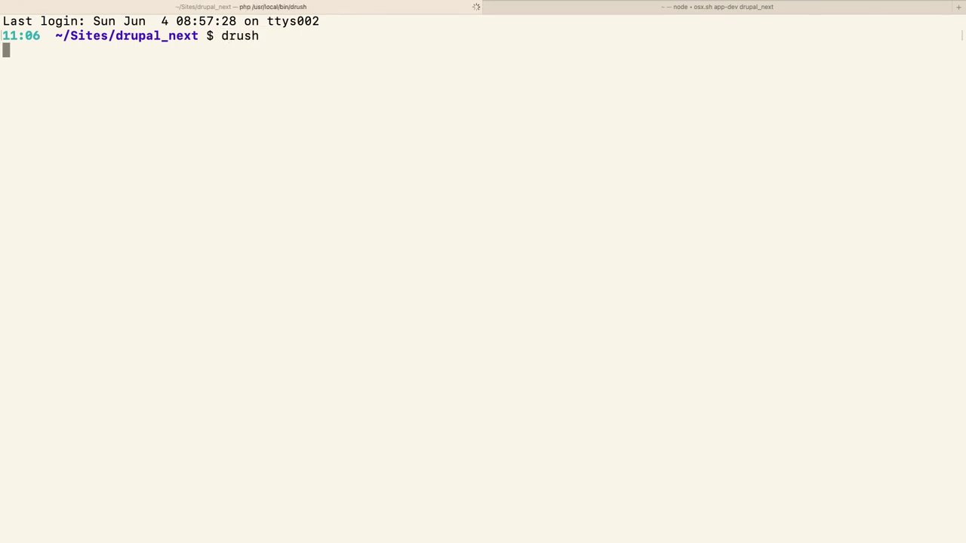
# - Find the schemadotorg section in the Drush command list and highlight its commands from create-type to update-schema
pyautogui.scroll(10, 483, 272)
pyautogui.scroll(5, 368, 182)
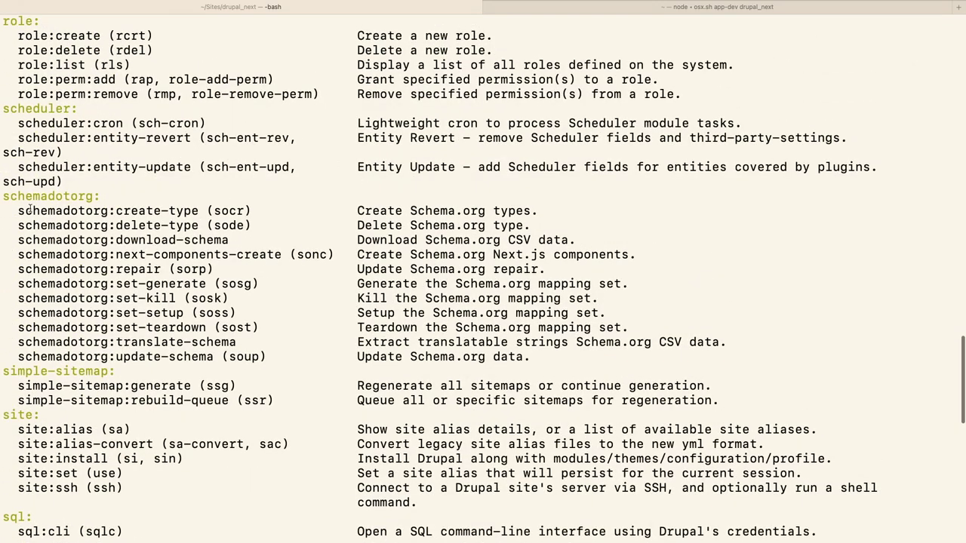
pyautogui.moveTo(18, 211); pyautogui.dragTo(286, 365)
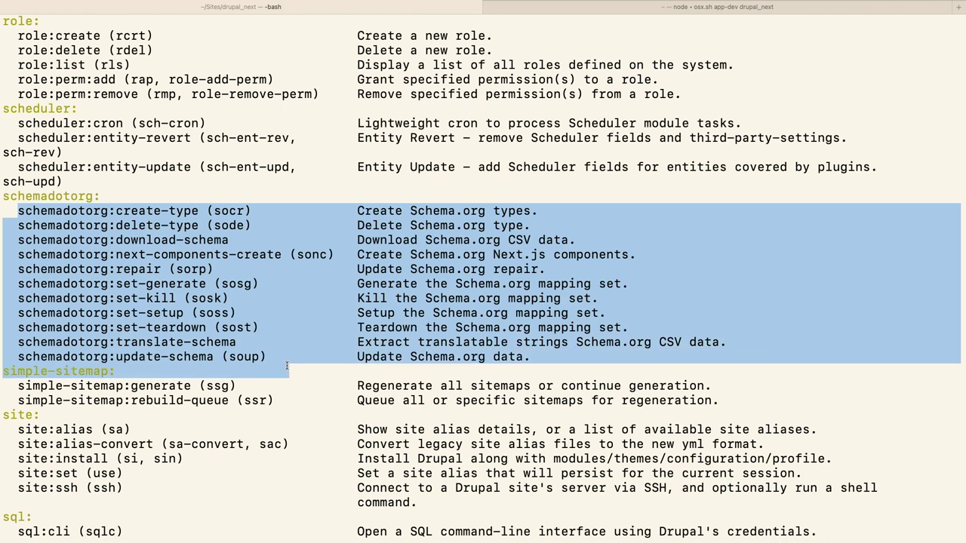